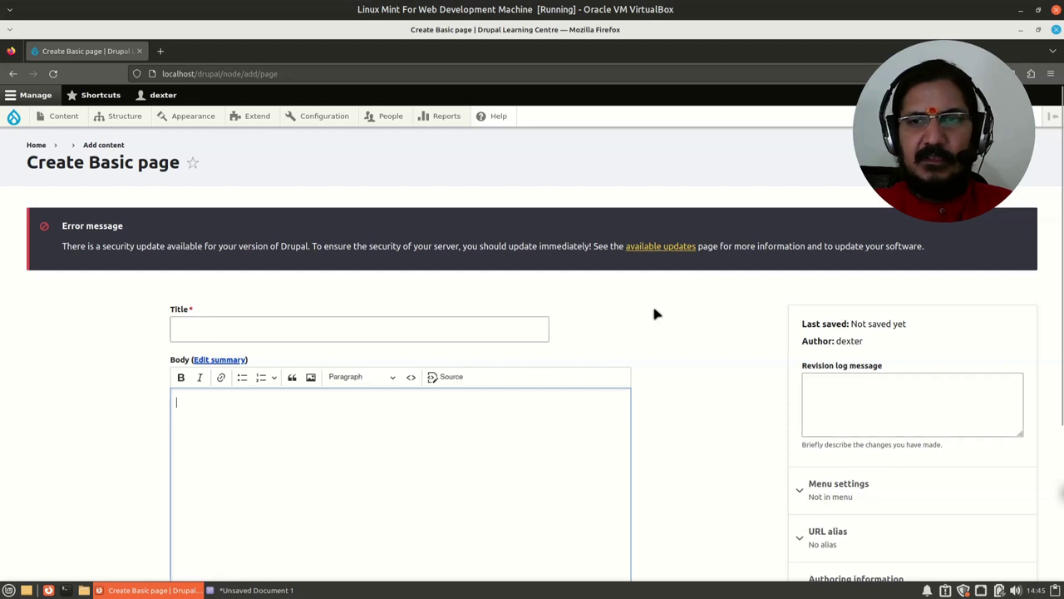
- Bring the Xed notes listing the nine planned Book Info fields to the front
left_click(250, 590)
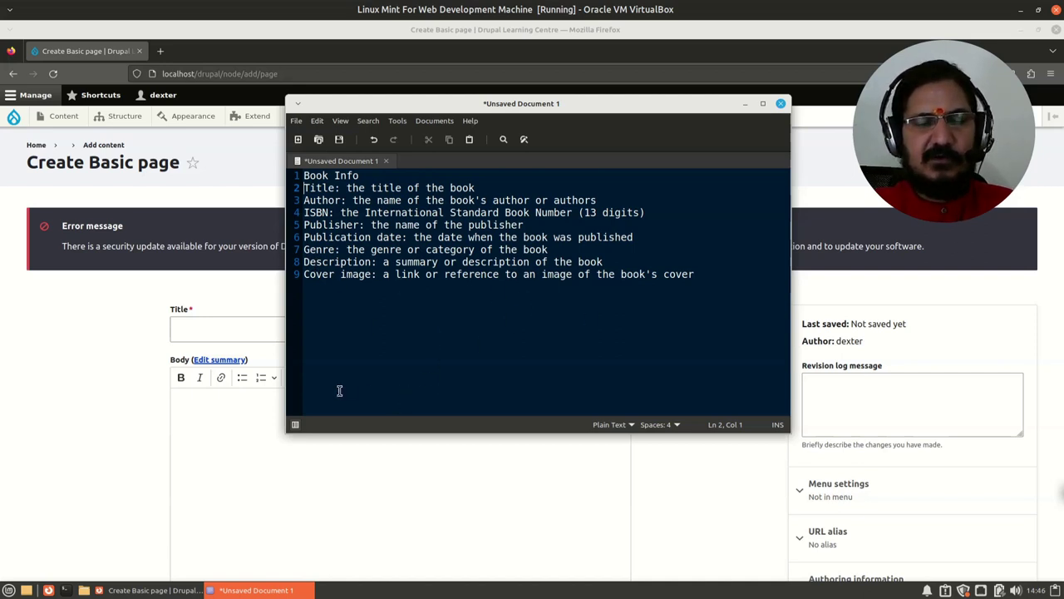
- Switch back to Firefox's Drupal Create Basic page form
left_click(661, 499)
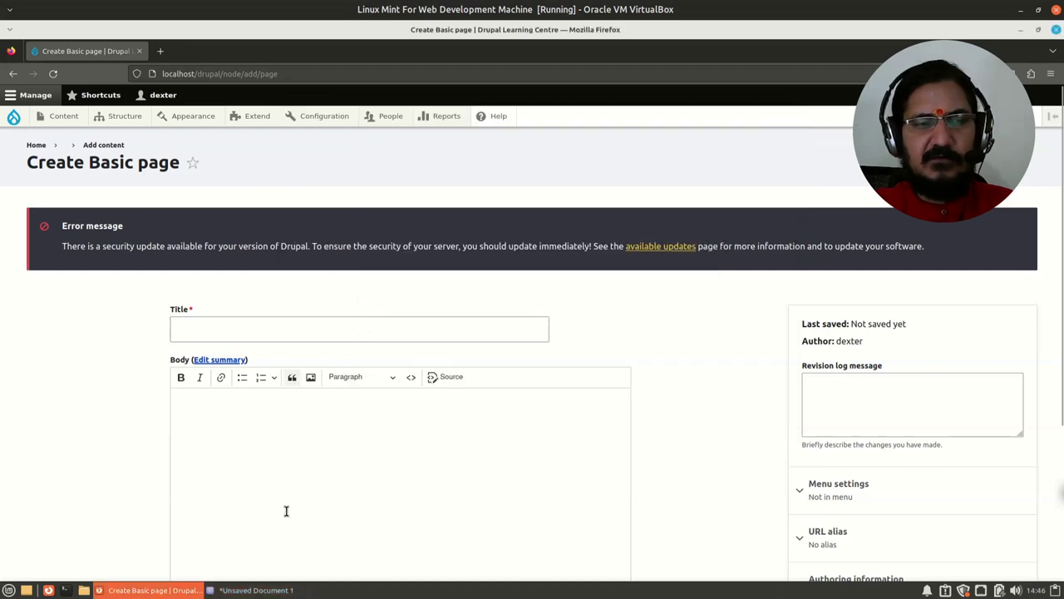
- Go to Structure > Content types, listing Article and Basic page
scroll(292, 556, "down", 3)
scroll(290, 553, "up", 3)
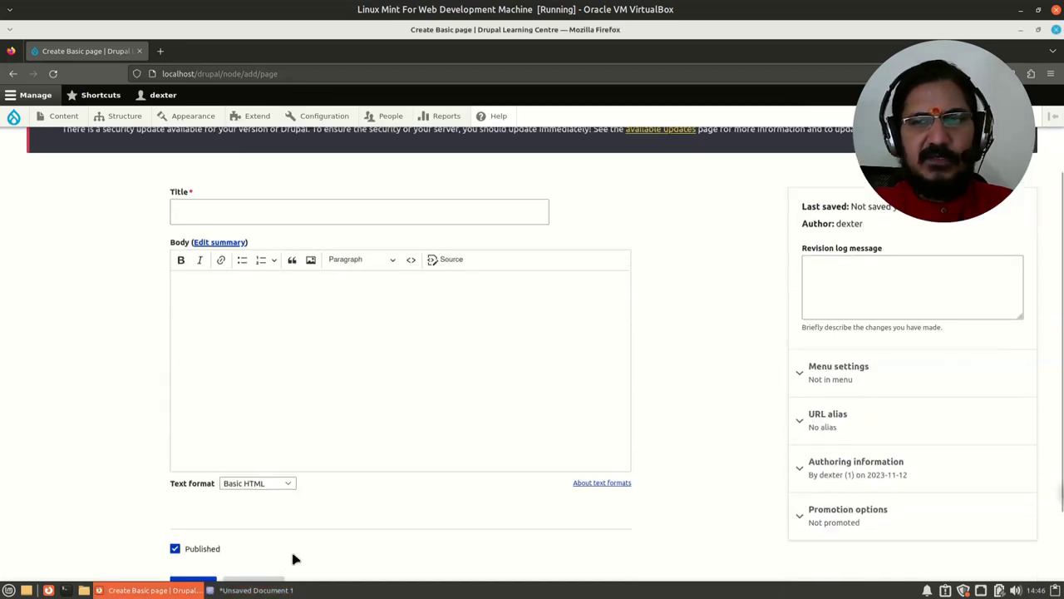
scroll(316, 564, "down", 4)
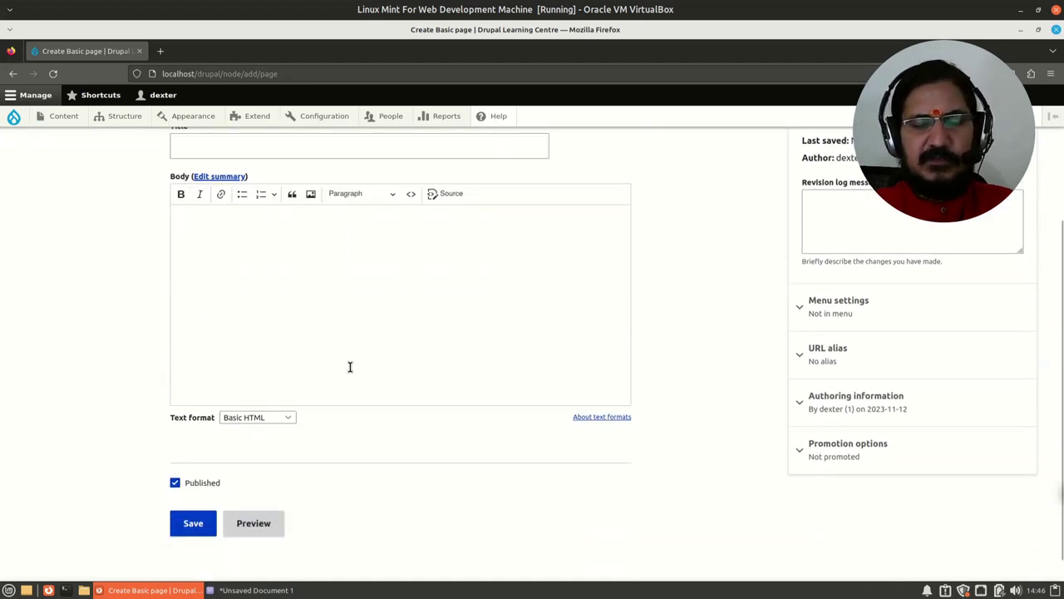
scroll(493, 510, "up", 4)
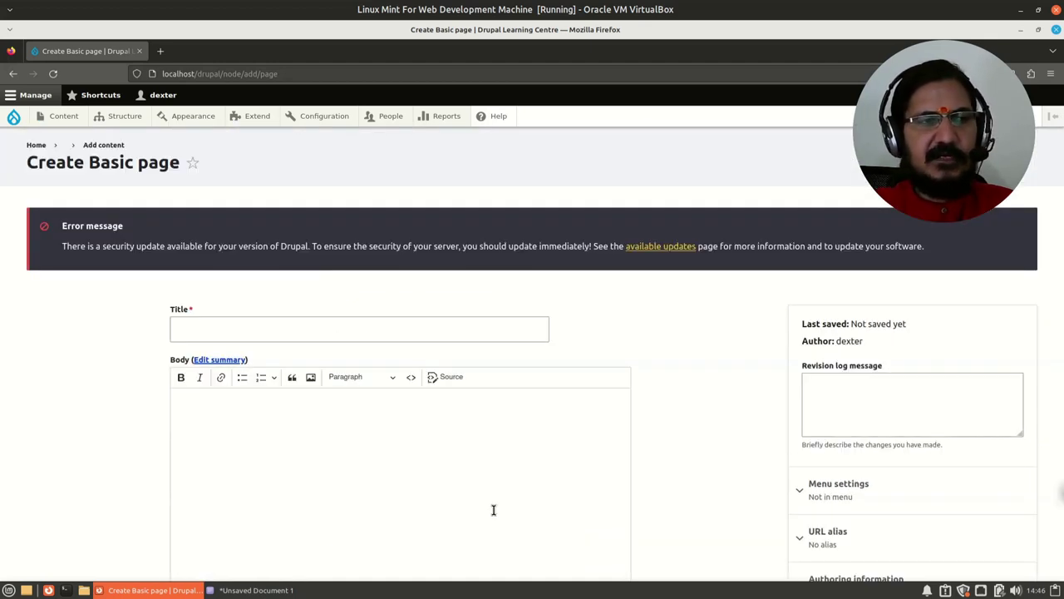
left_click(125, 118)
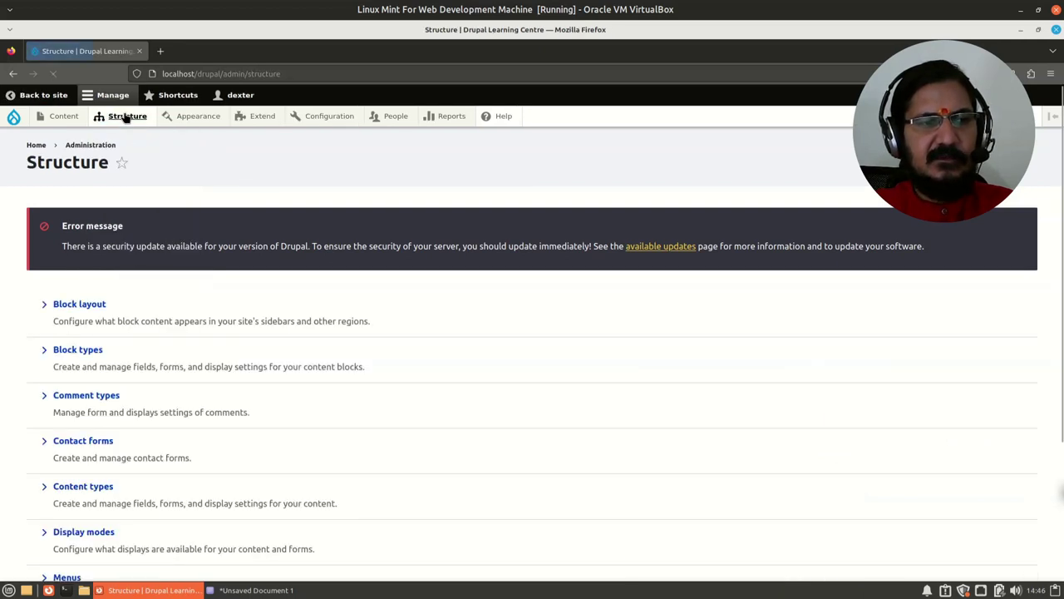
scroll(112, 354, "down", 1)
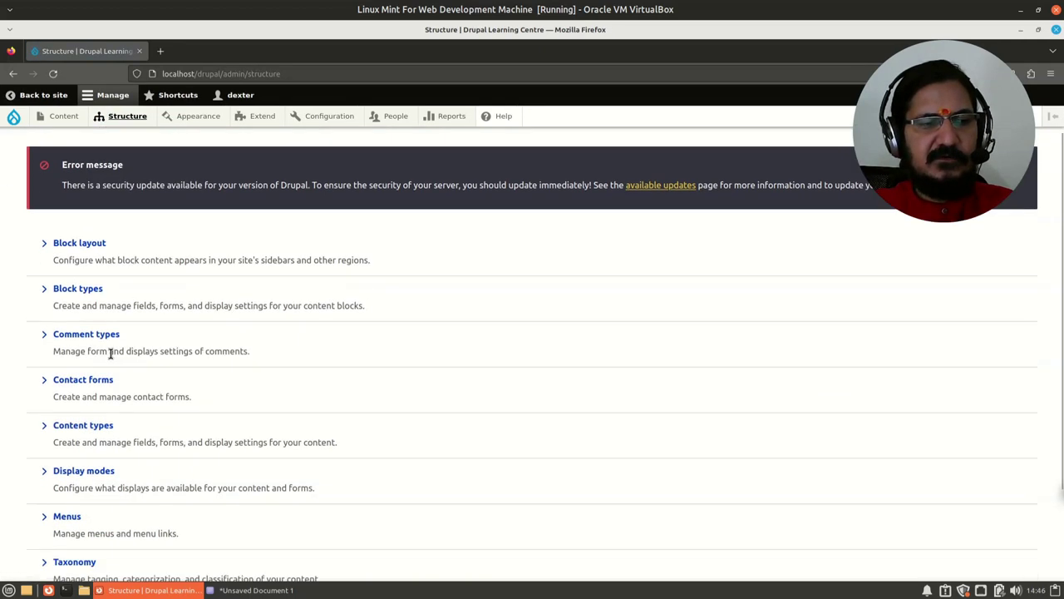
left_click(83, 427)
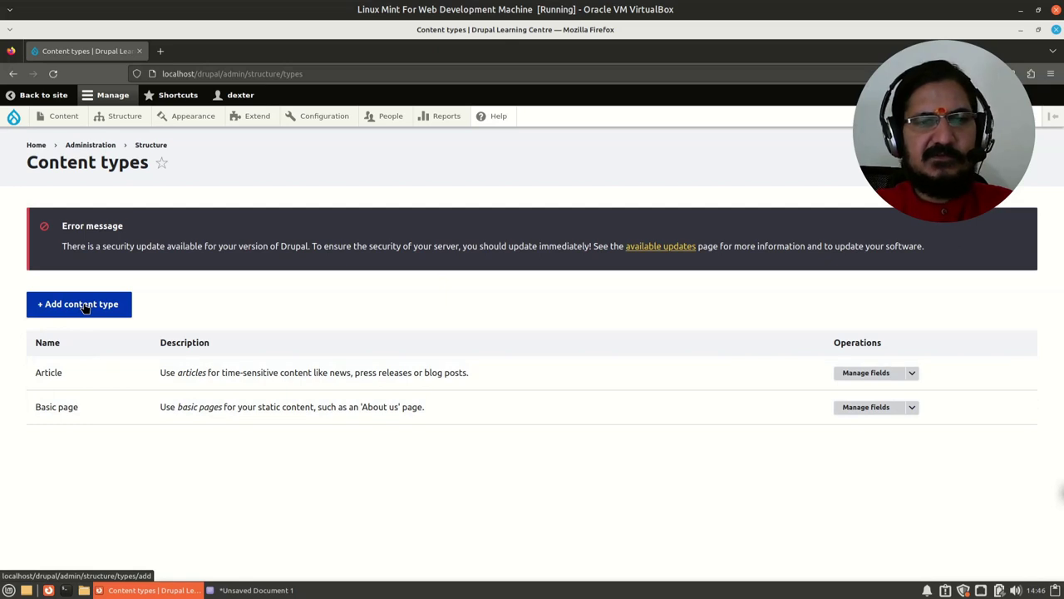
- Add a content type 'Book Info' (machine name book_info) described as 'Info about books'
left_click(86, 308)
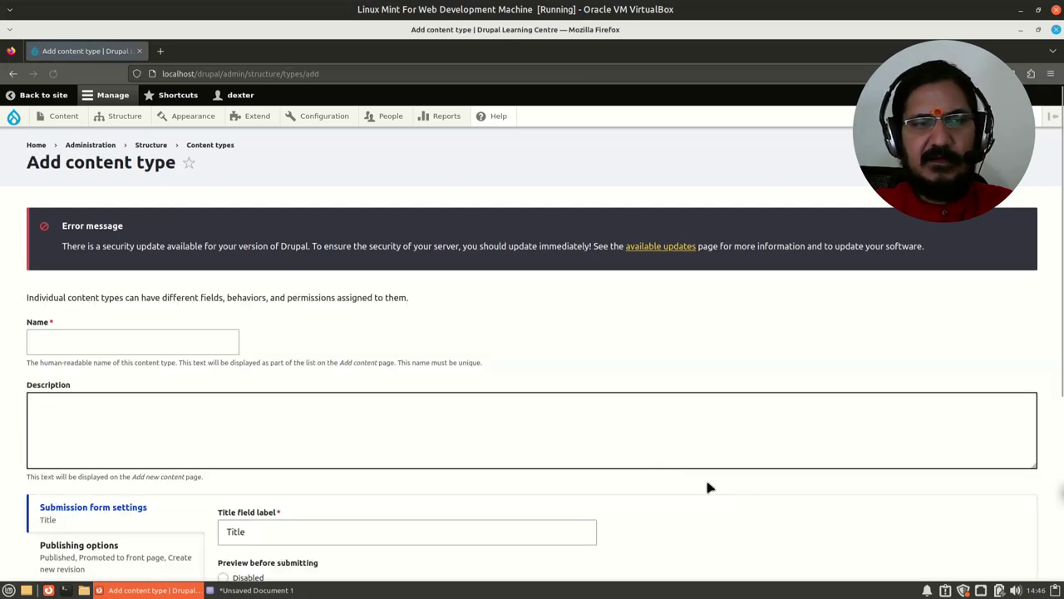
scroll(771, 498, "down", 3)
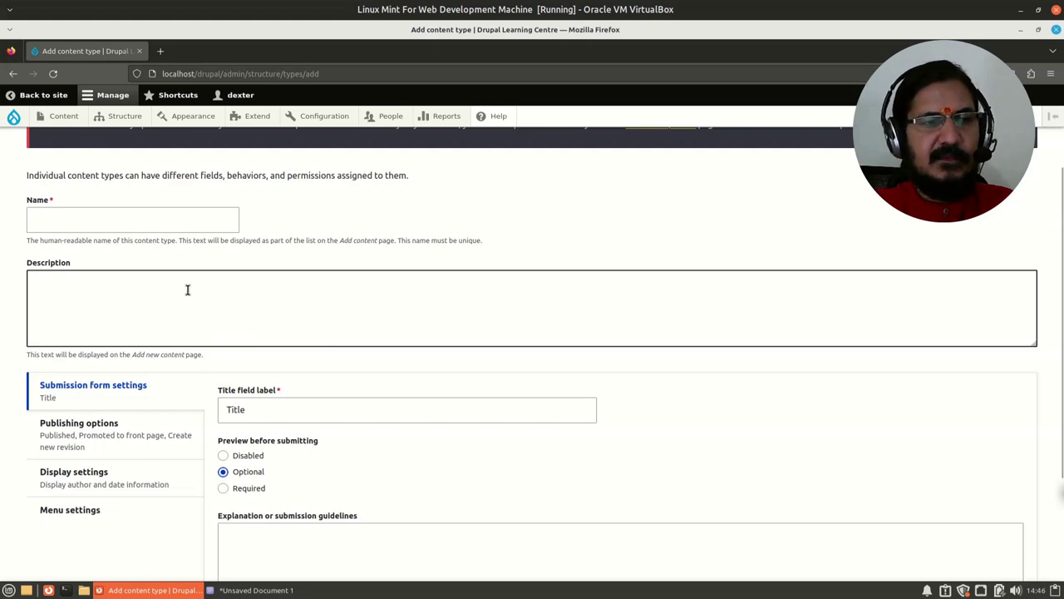
left_click(180, 219)
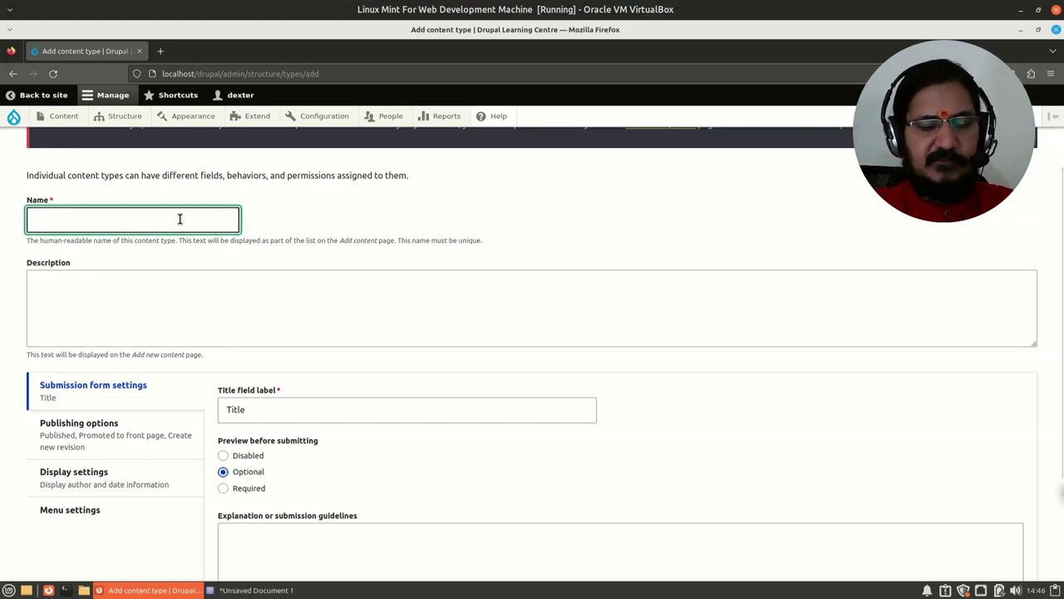
type("Boo")
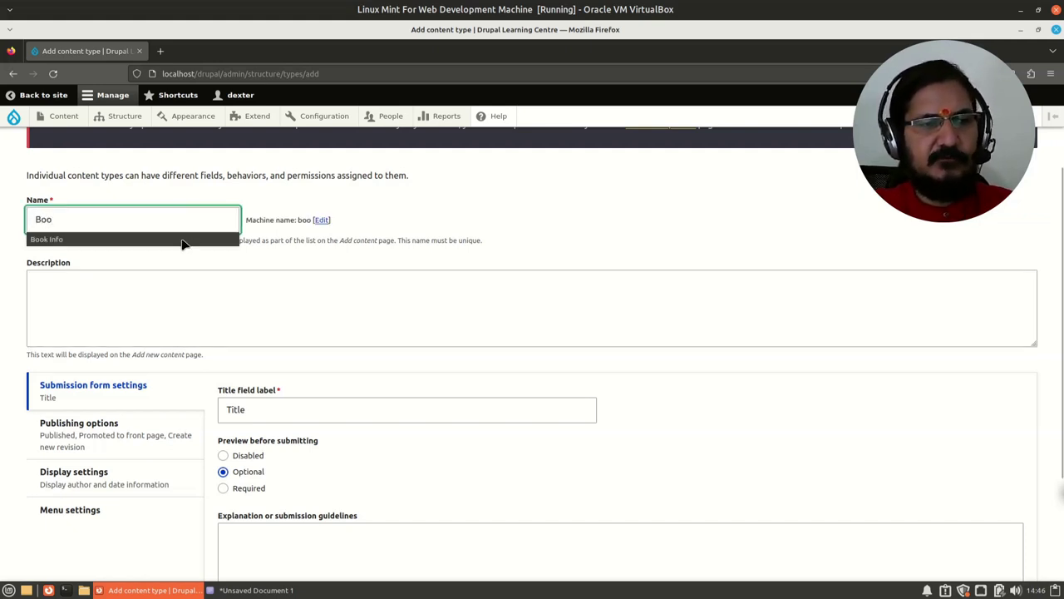
left_click(182, 240)
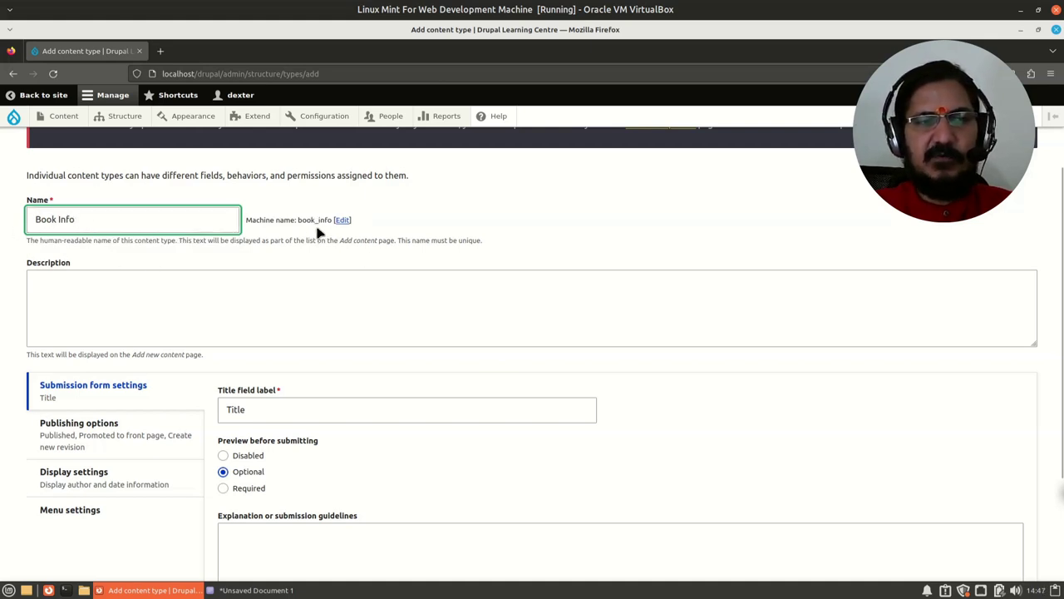
left_click_drag(294, 218, 341, 253)
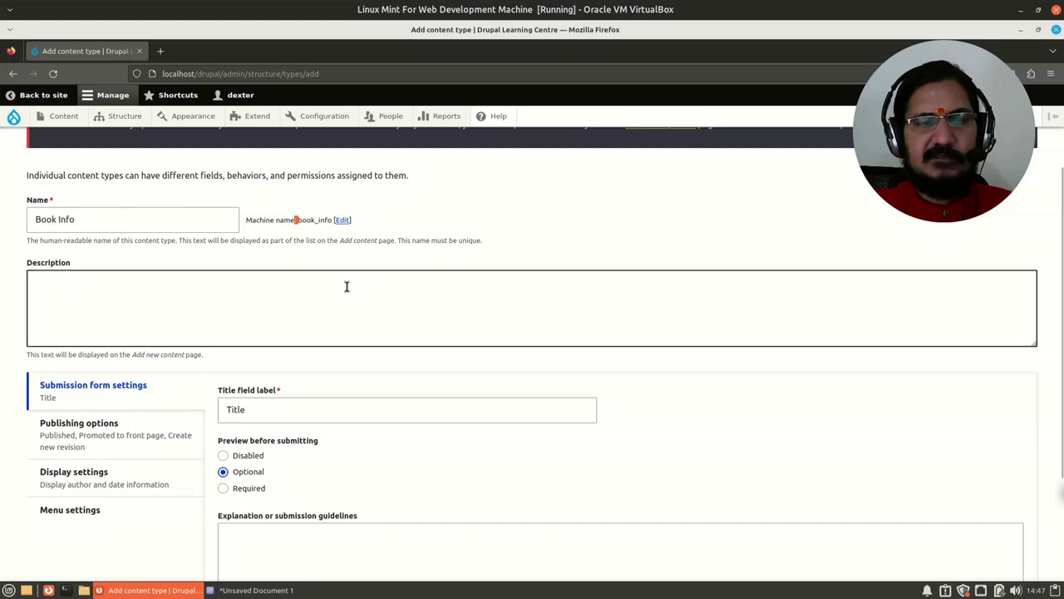
left_click(308, 219)
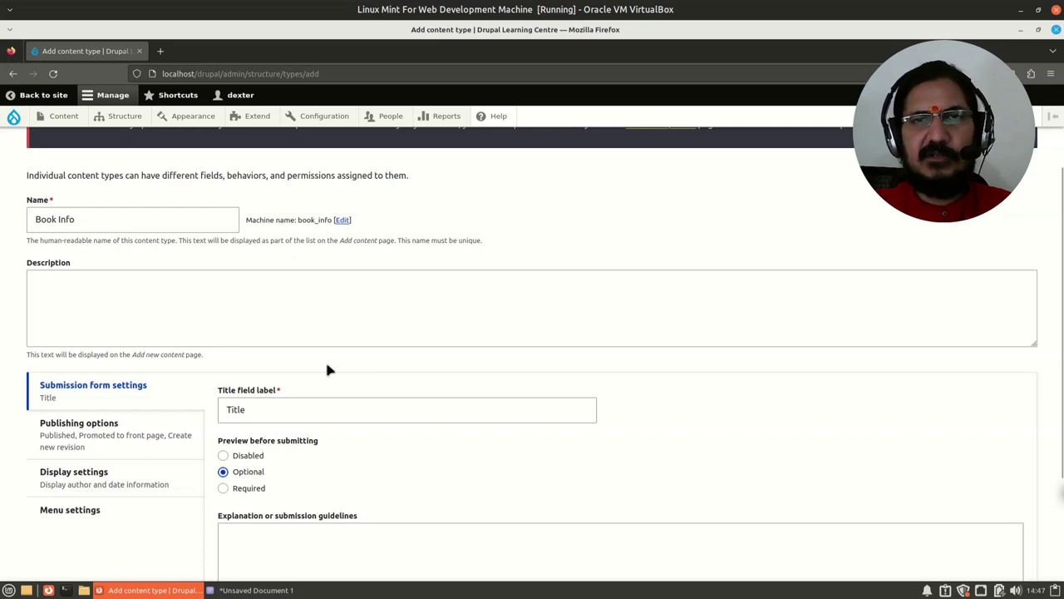
left_click(162, 288)
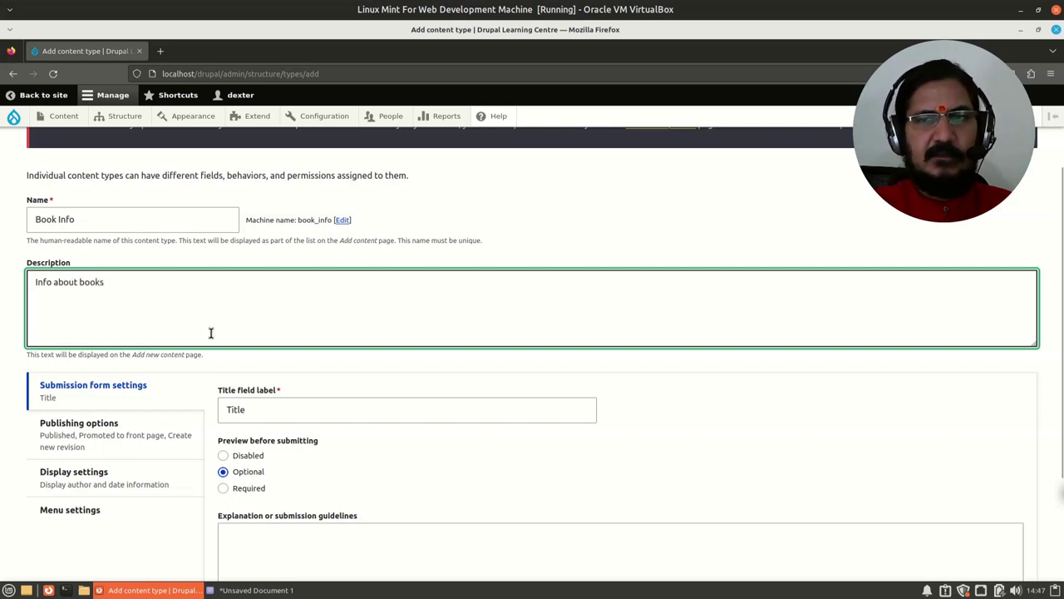
scroll(211, 334, "down", 2)
scroll(179, 335, "down", 2)
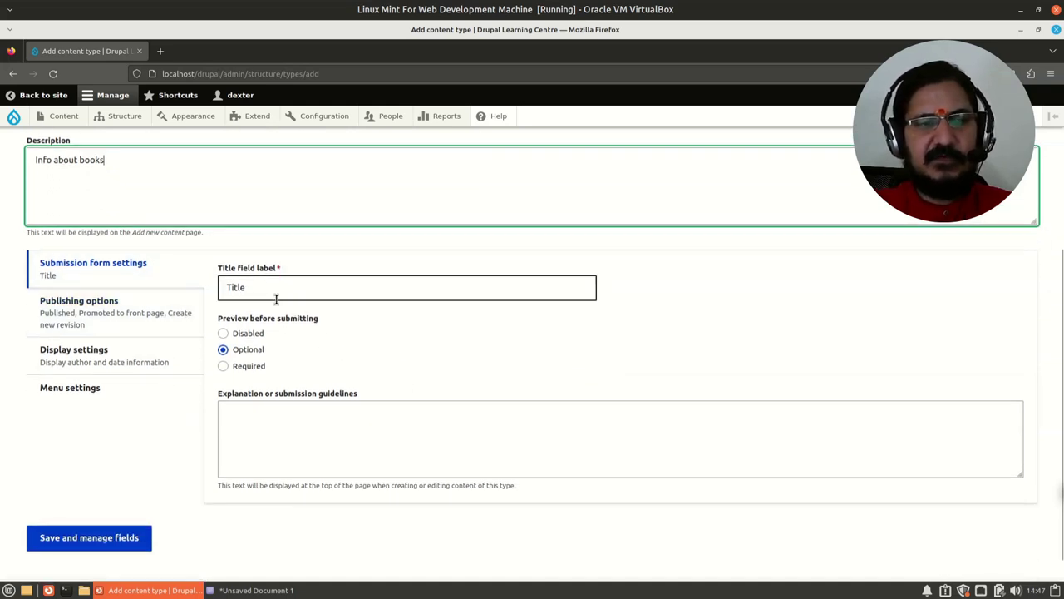
- Relabel the Book Info title field as 'Book Name'
left_click_drag(262, 287, 212, 285)
type("Book Name")
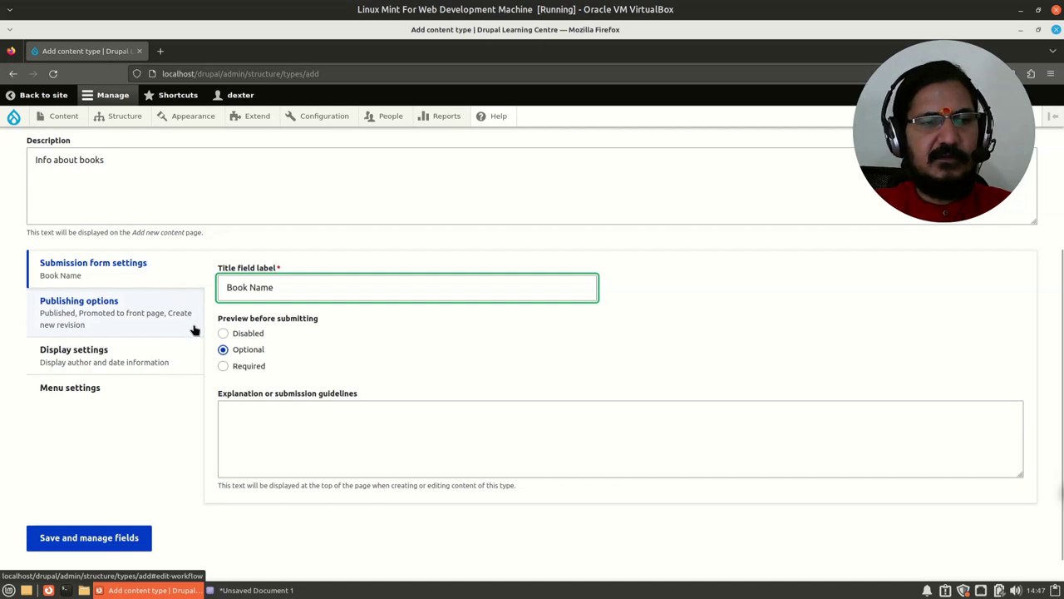
left_click(257, 355)
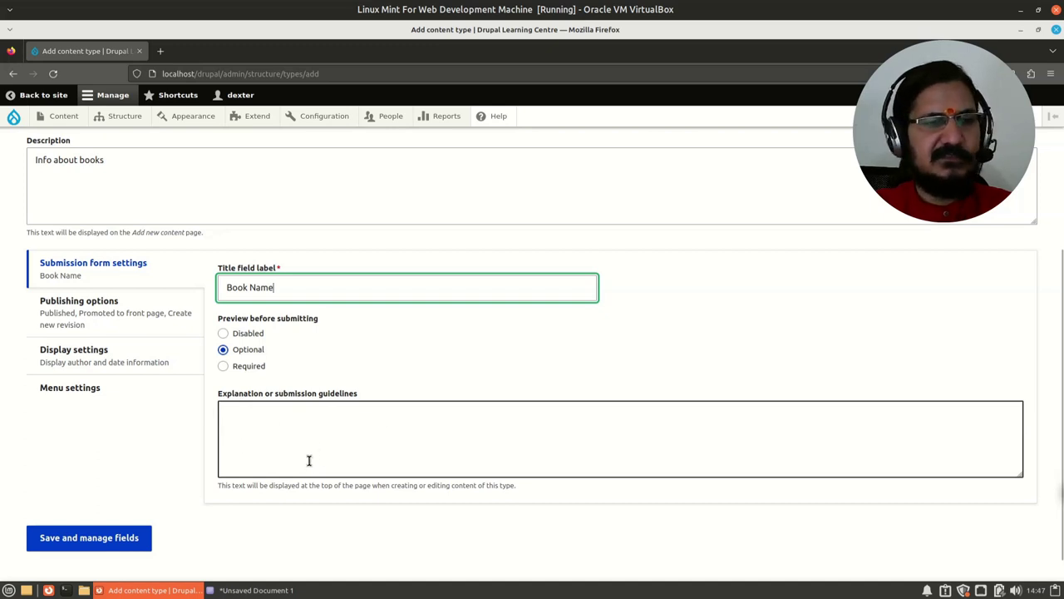
- In Publishing options, untick Create new revision and Promoted to front page
left_click(88, 317)
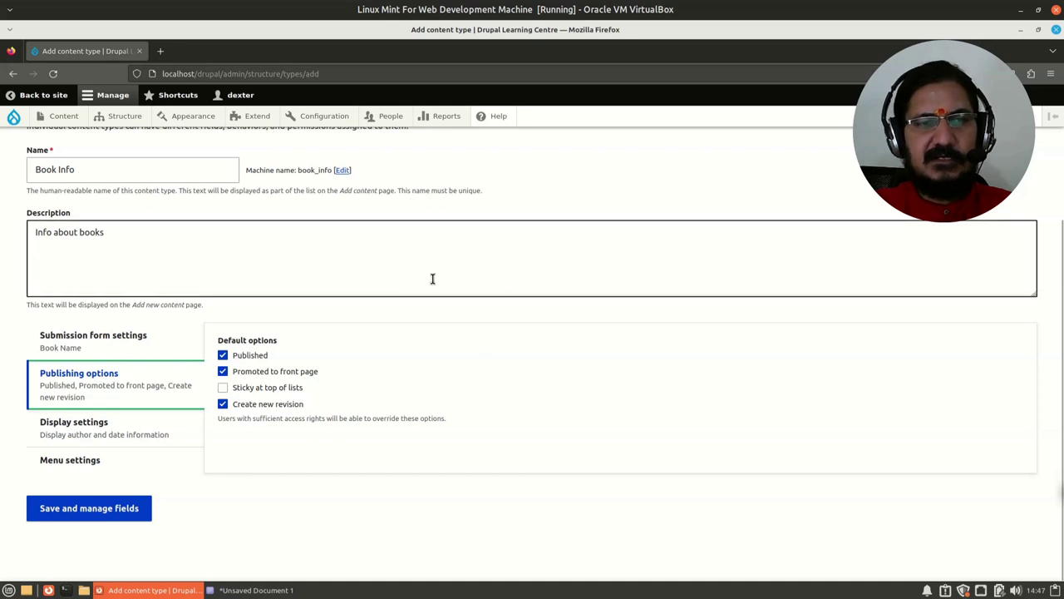
left_click(223, 406)
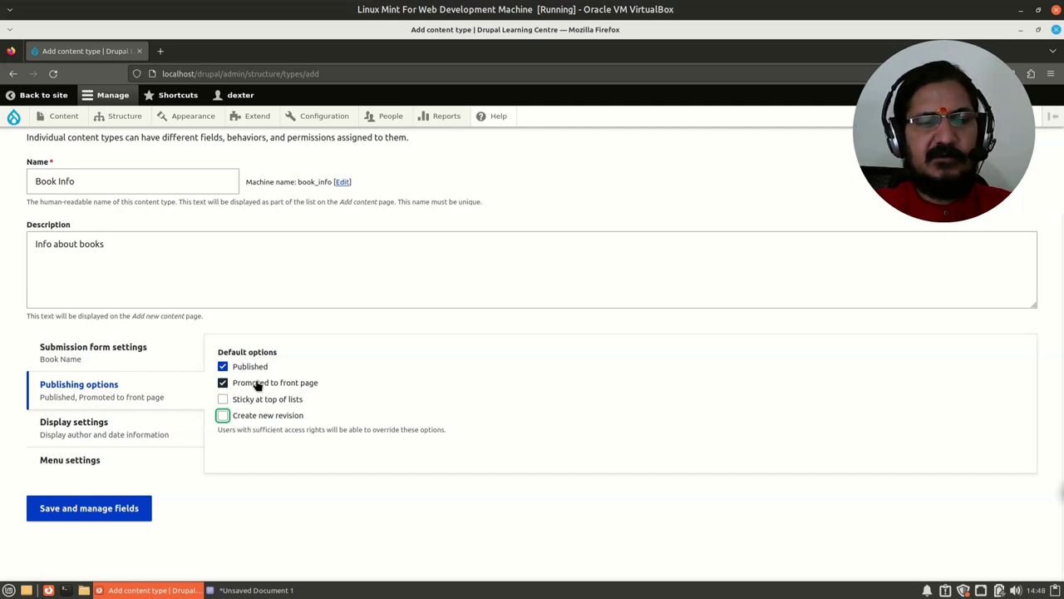
left_click(258, 384)
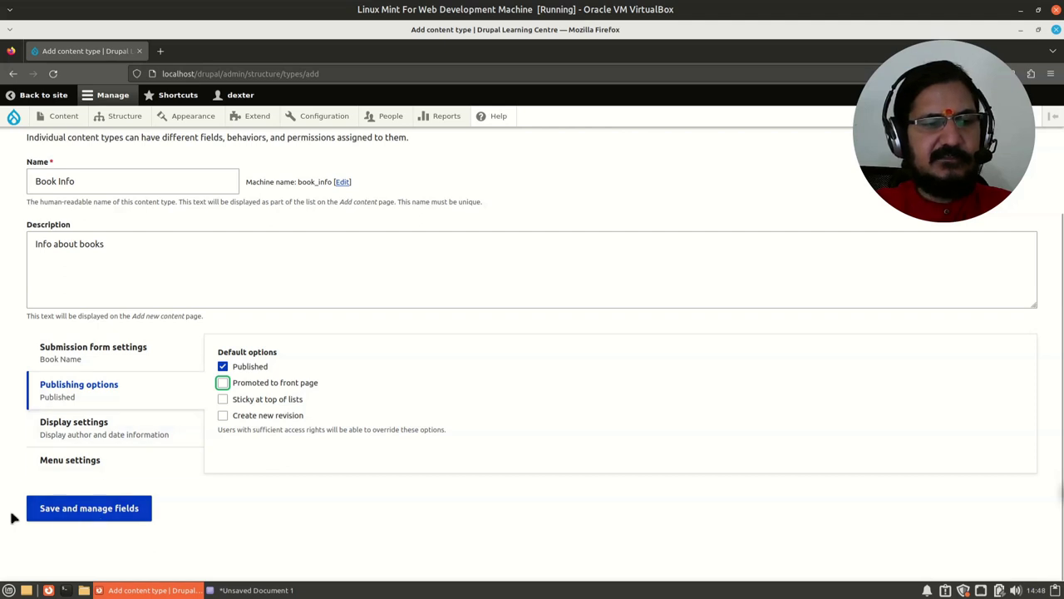
left_click(84, 433)
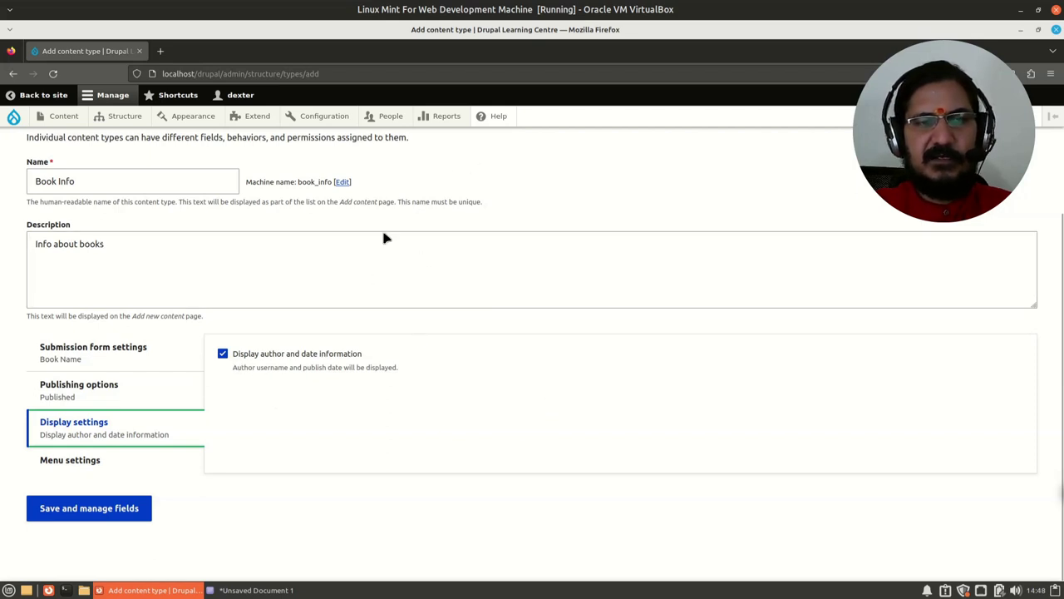
- Untick Display author and date information, then review the Main navigation menu settings
left_click(254, 589)
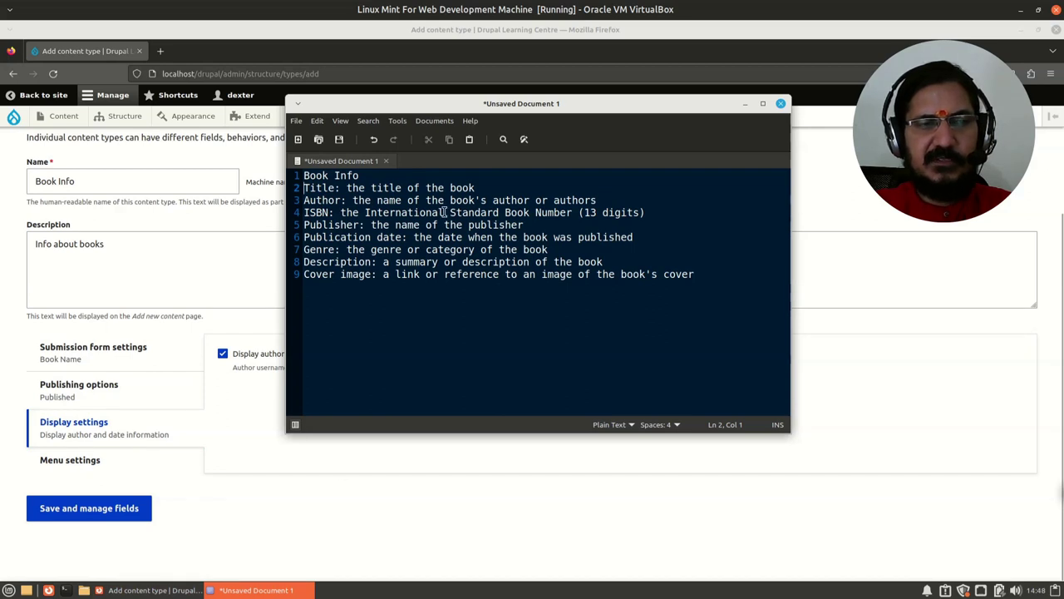
left_click(421, 494)
left_click(239, 357)
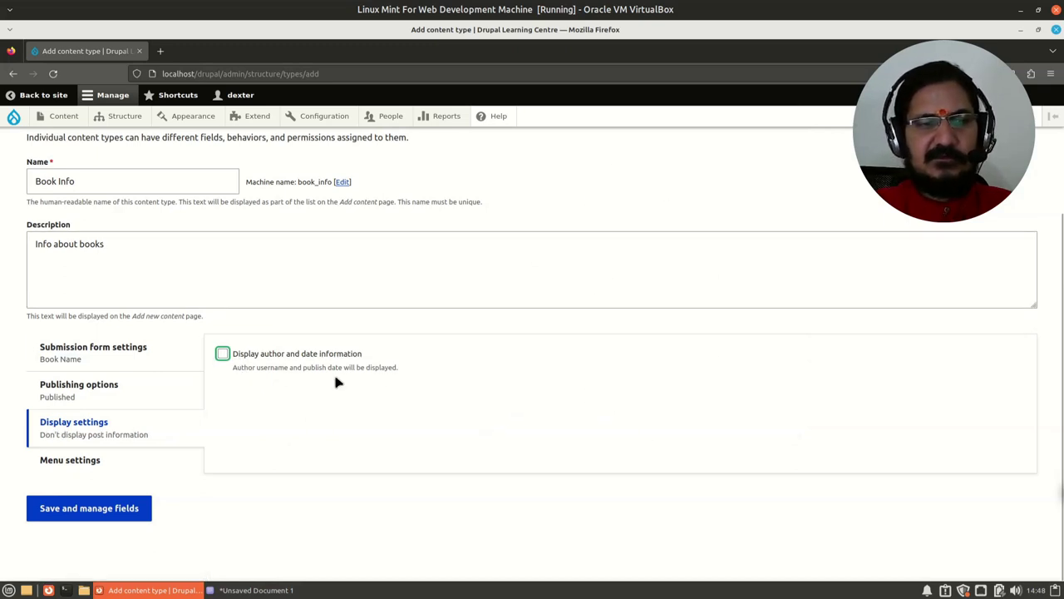
left_click(93, 464)
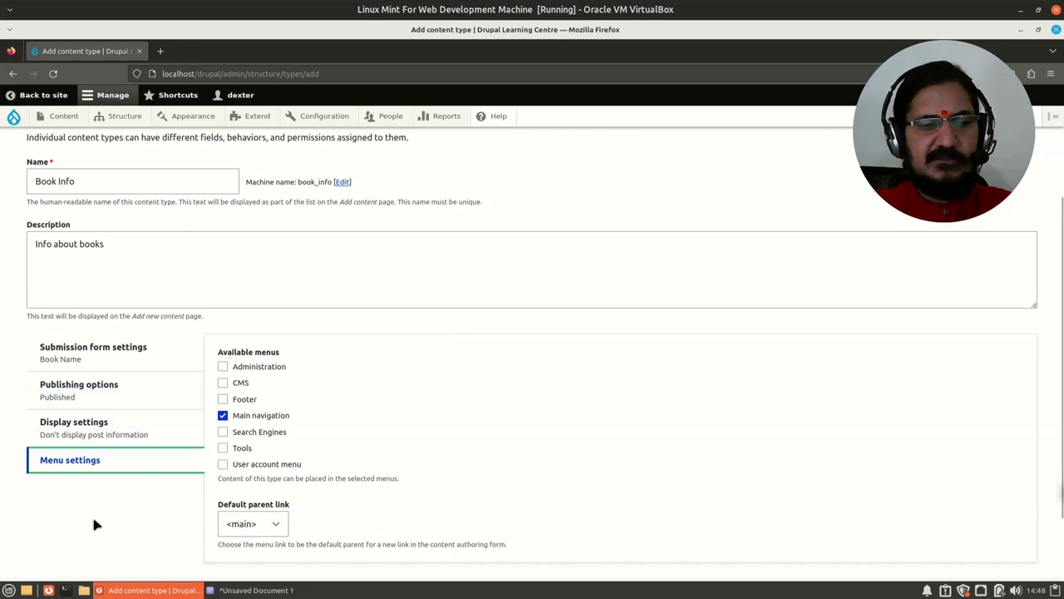
scroll(93, 524, "up", 5)
scroll(89, 511, "down", 8)
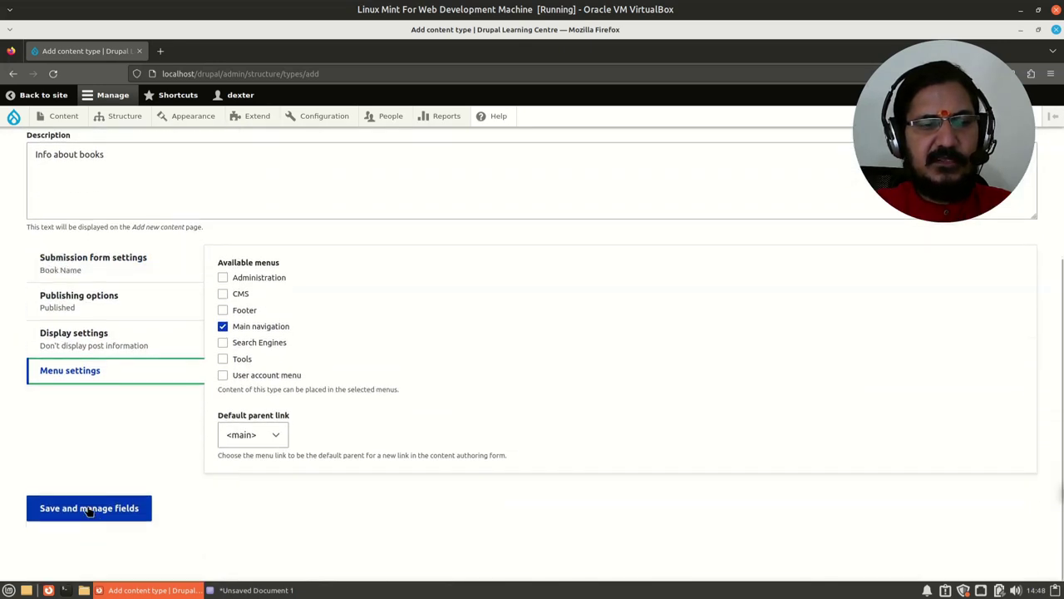
- Save the Book Info content type and continue to its Manage fields page
left_click(89, 508)
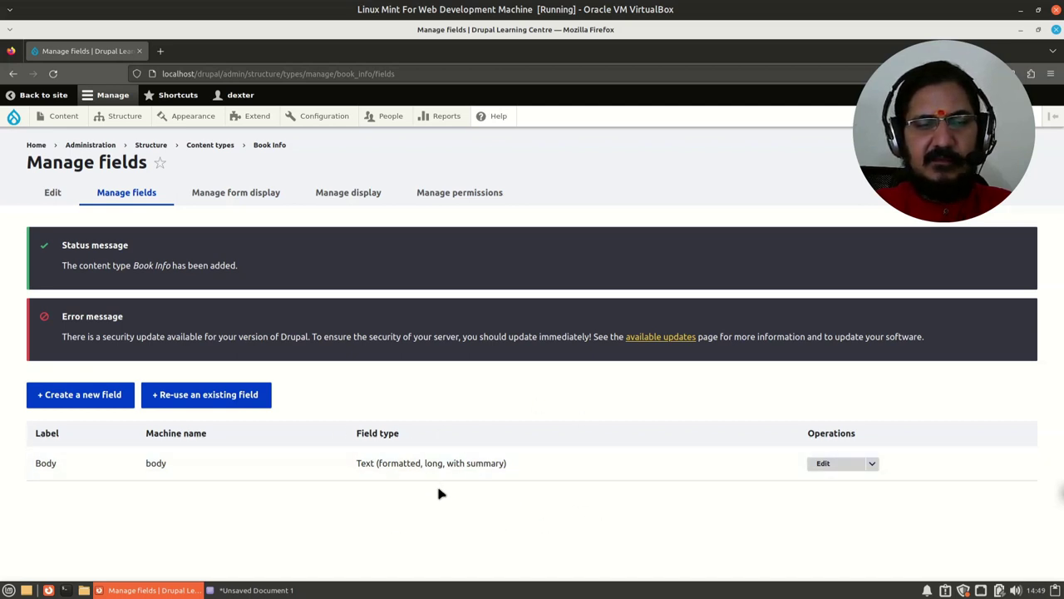
- Check the Description line in the notes, then return to Book Info's Manage fields page
left_click(258, 590)
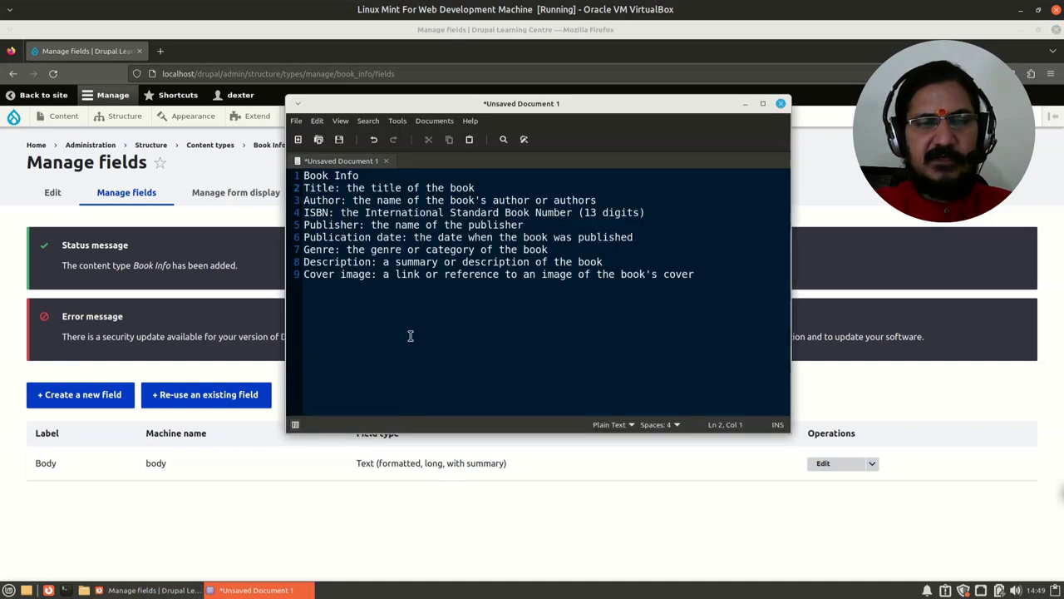
left_click_drag(303, 261, 616, 261)
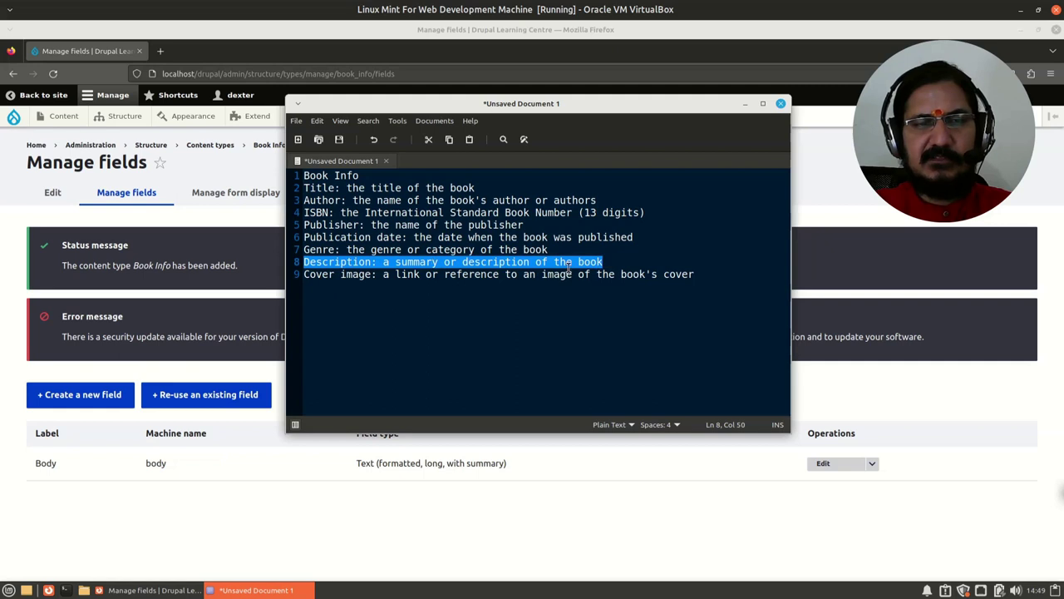
left_click(539, 492)
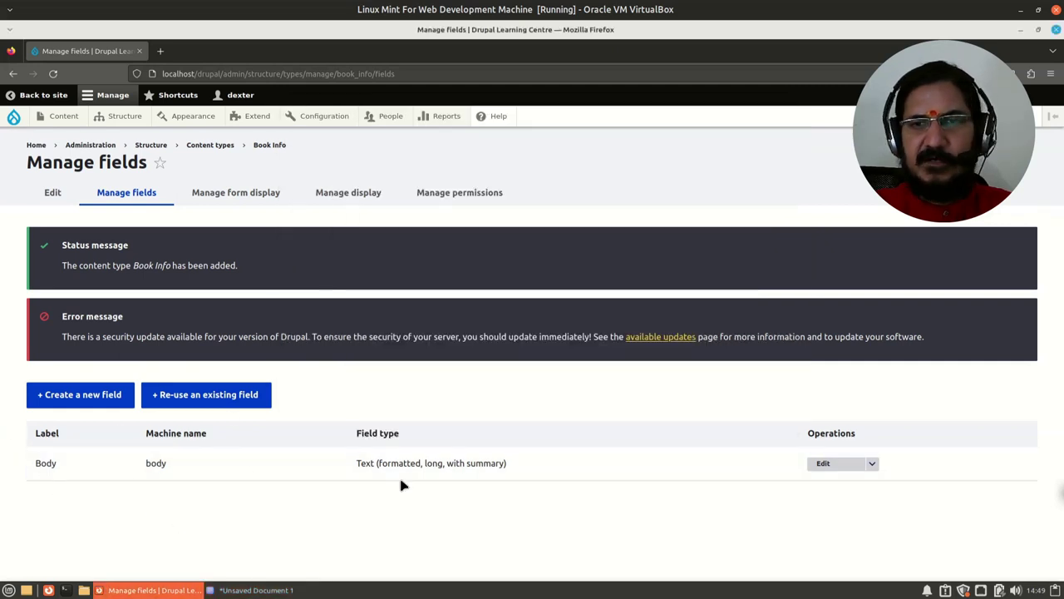
- Relabel Body as 'Description', add help text 'Small description about the book', and make it required
left_click(822, 466)
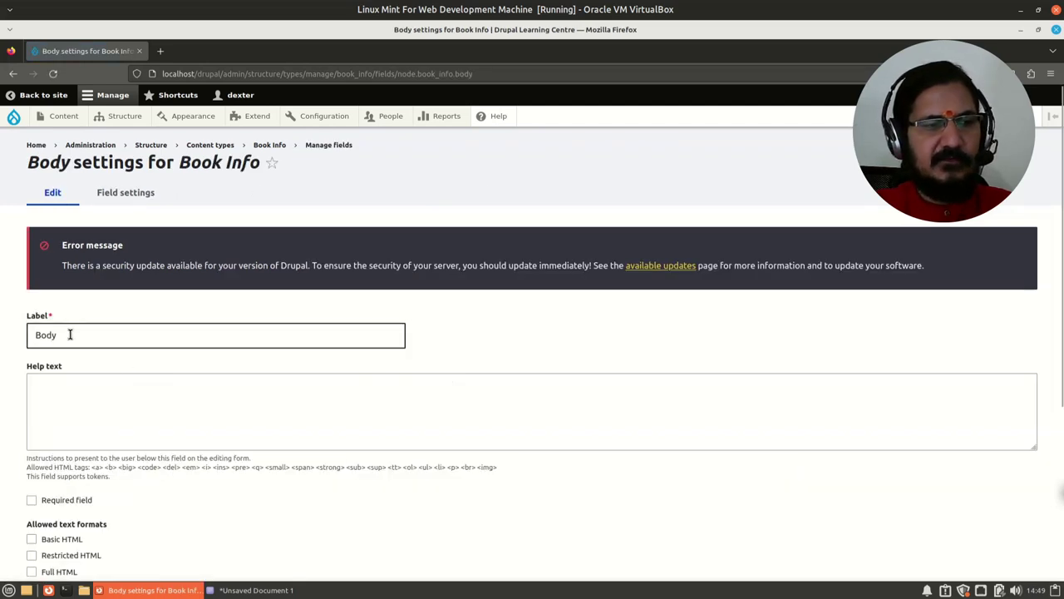
left_click_drag(69, 332, 2, 323)
type("Desc")
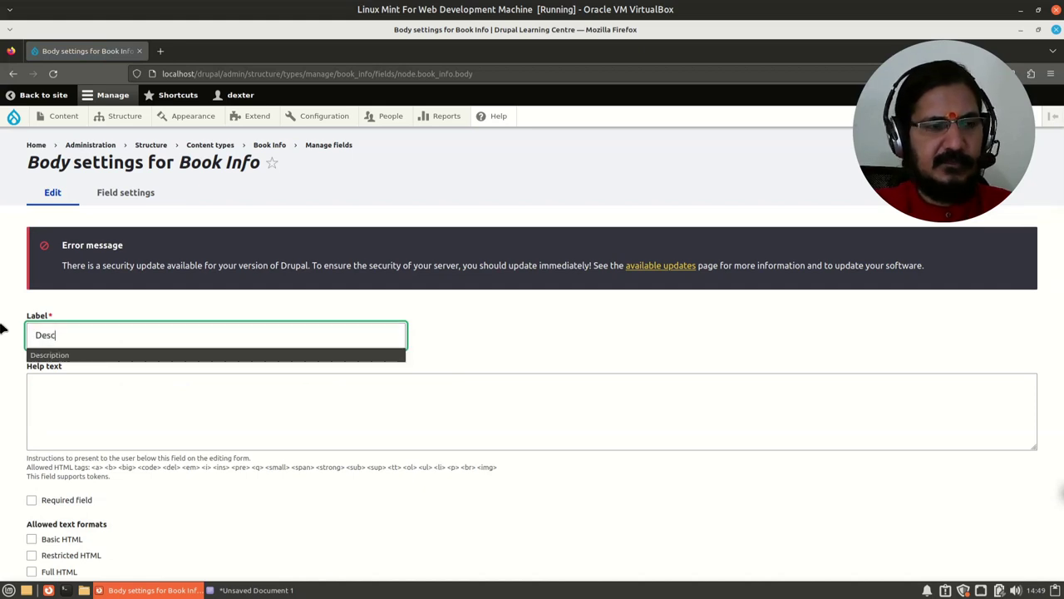
left_click(33, 356)
left_click(44, 394)
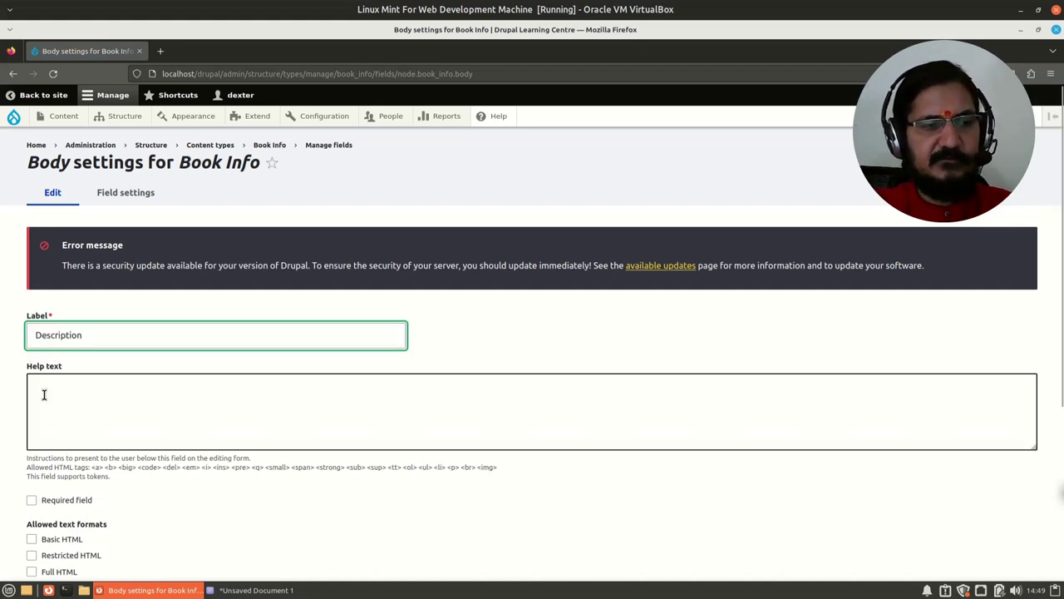
type("Small description about the book")
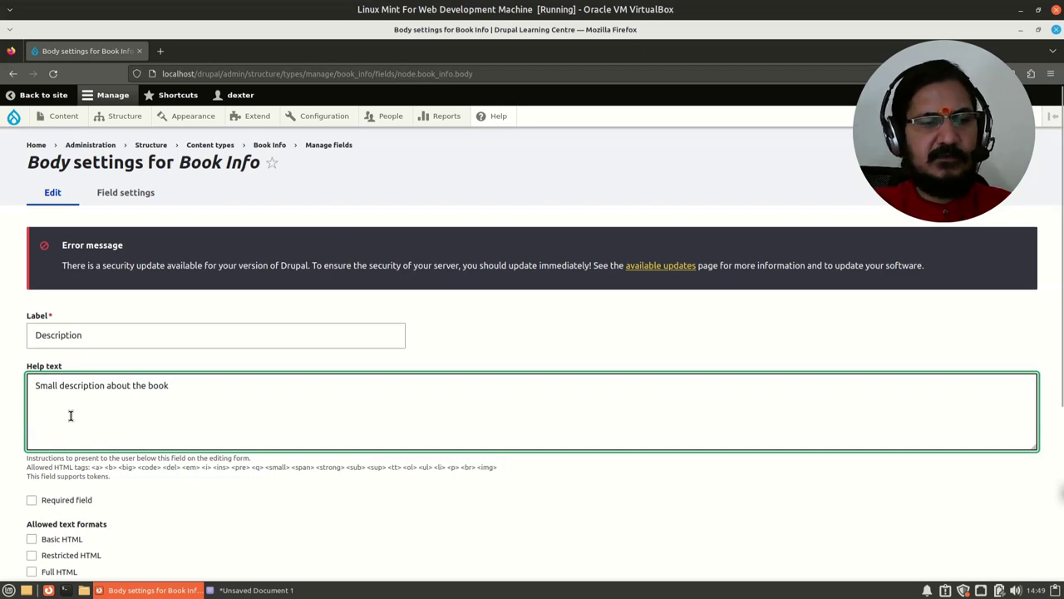
scroll(69, 416, "down", 3)
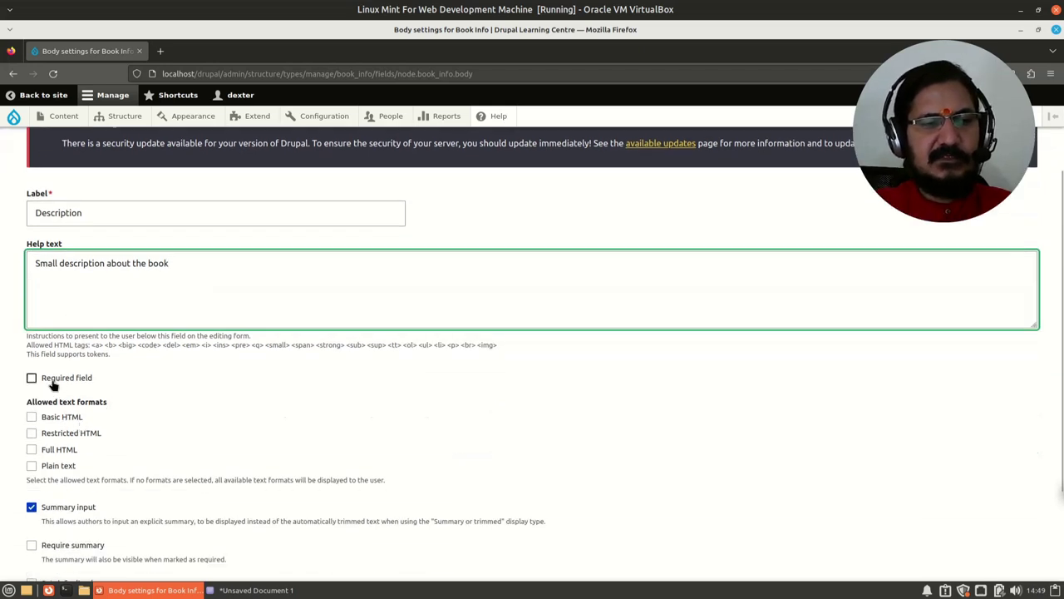
left_click(52, 379)
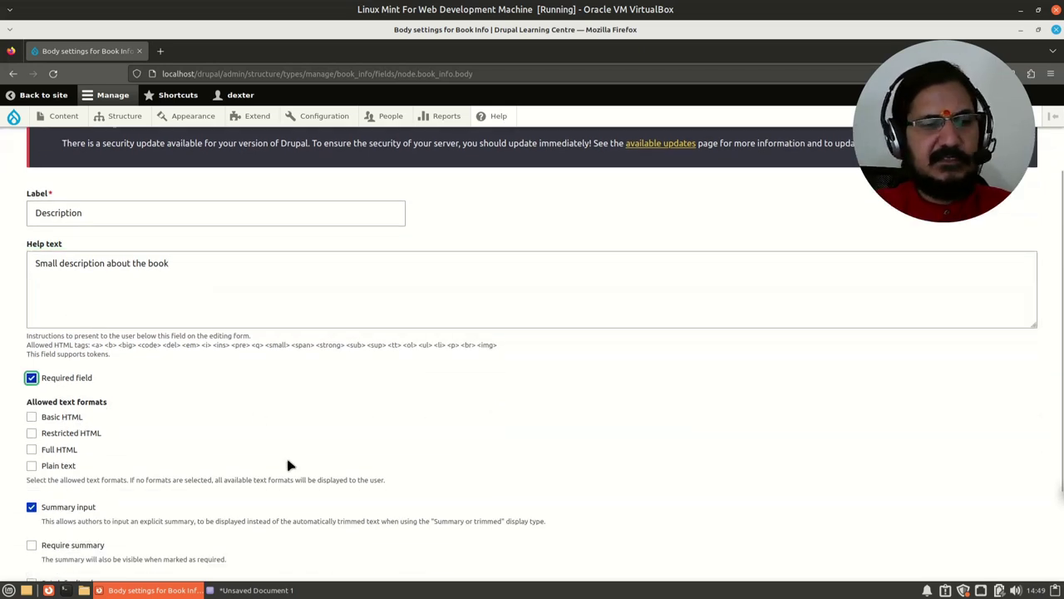
scroll(289, 465, "down", 2)
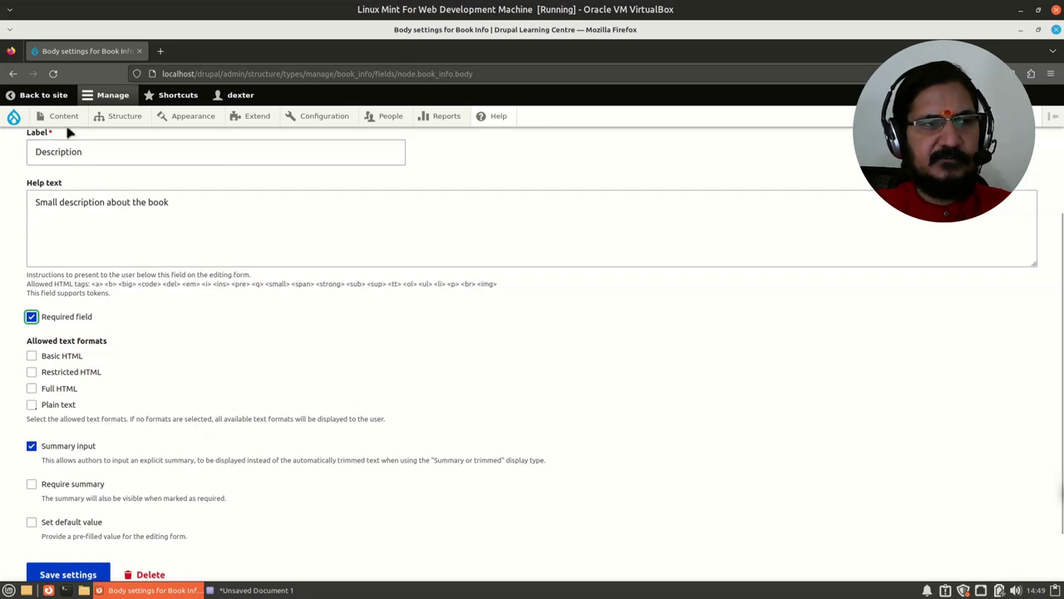
- Open a new Create Basic page form in a second browser tab
mouse_move(67, 122)
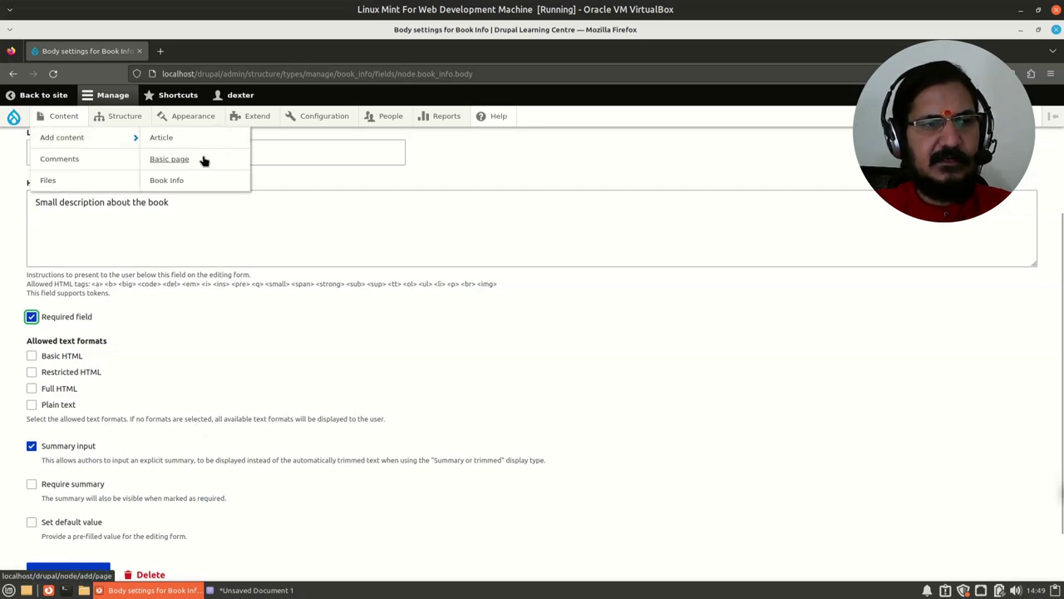
middle_click(204, 160)
left_click(191, 51)
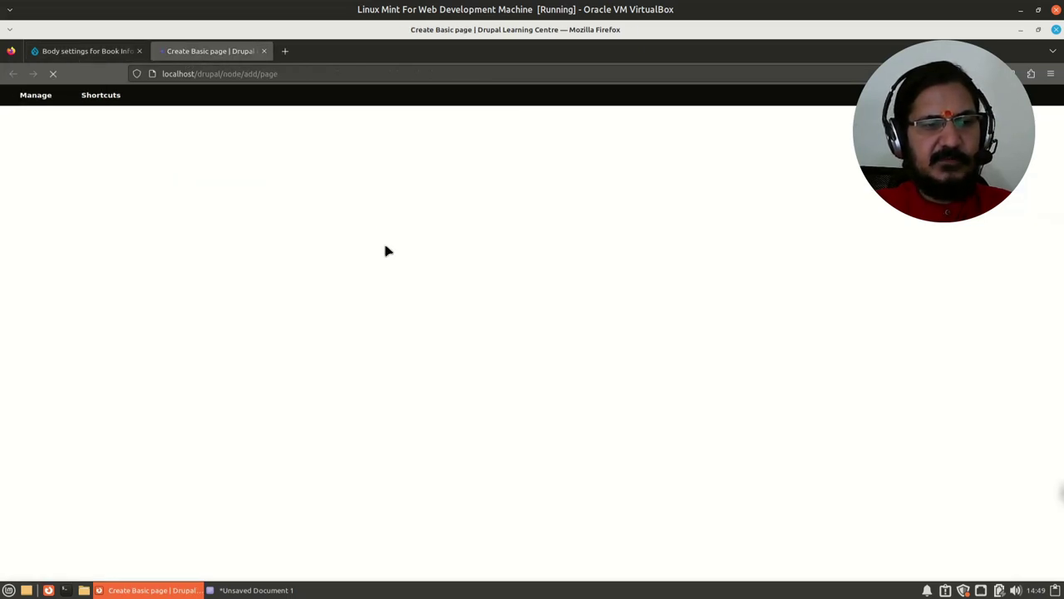
scroll(333, 374, "down", 3)
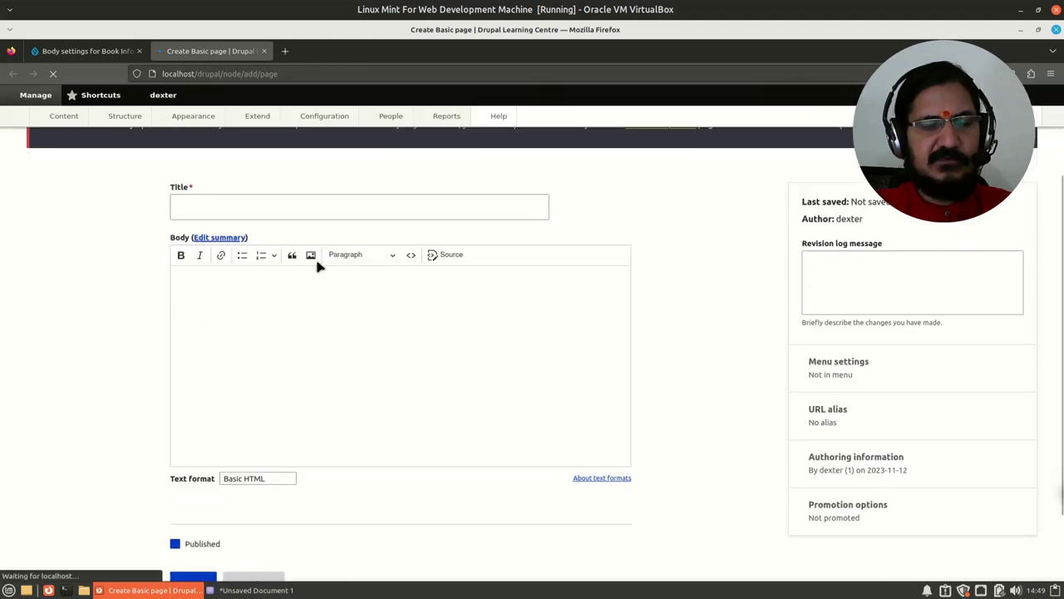
scroll(293, 313, "down", 1)
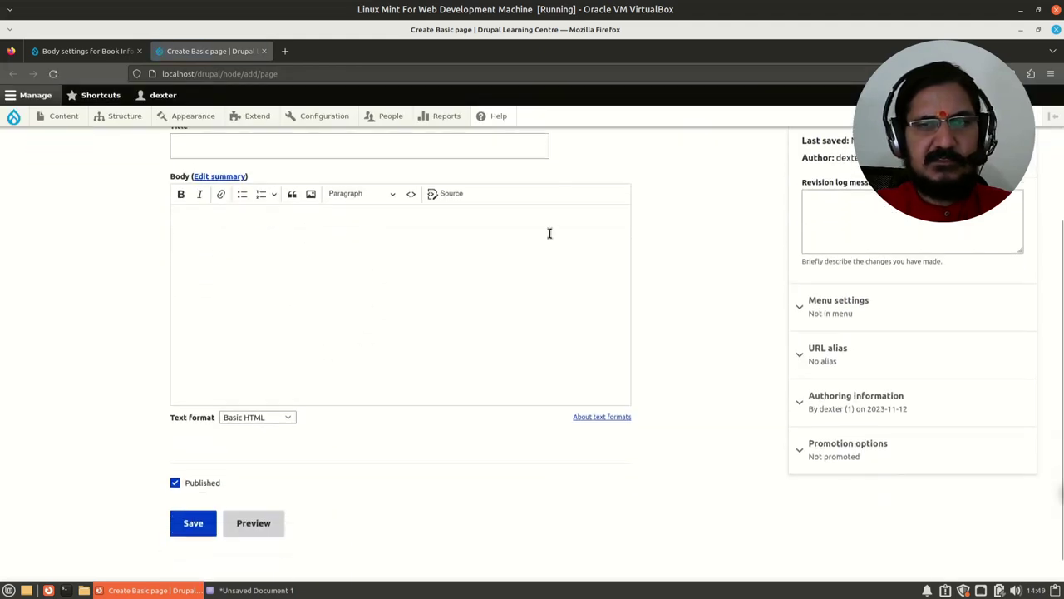
- Try Restricted, Full and Basic HTML formats on its body, then return to the Description settings
left_click(261, 421)
left_click(268, 448)
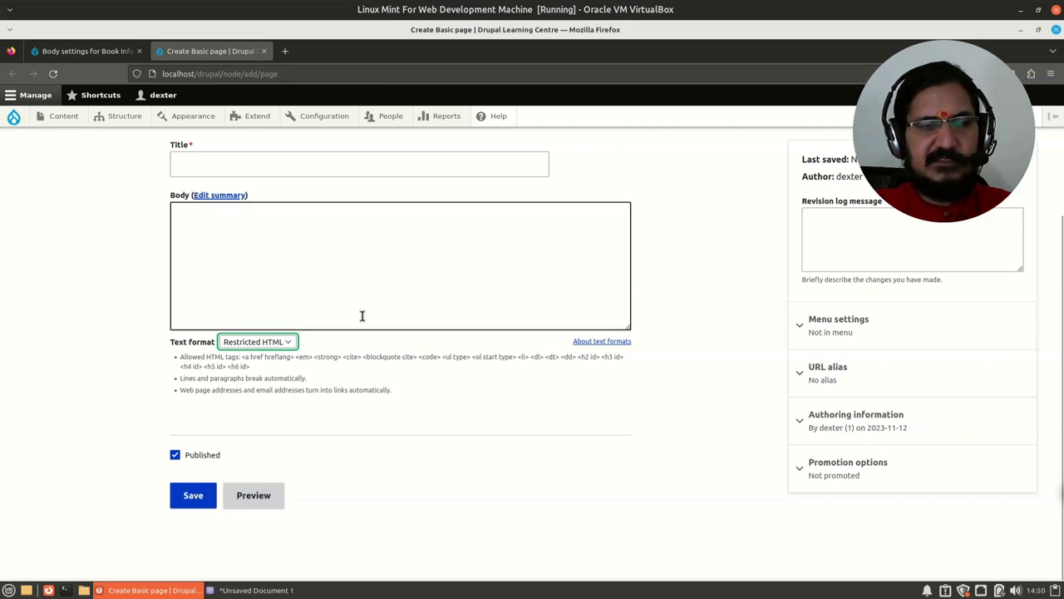
left_click(257, 342)
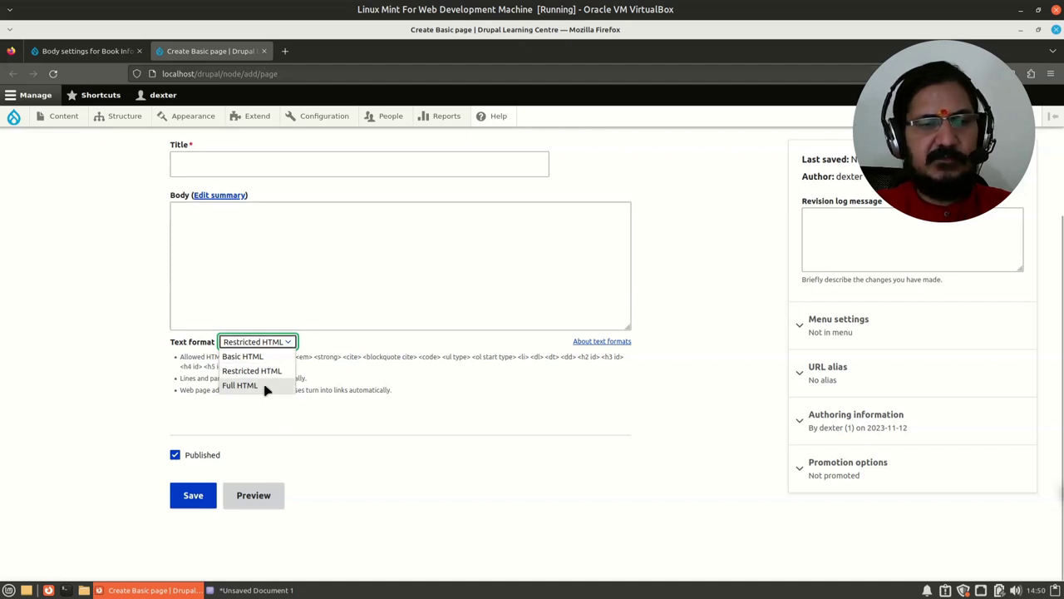
left_click(264, 386)
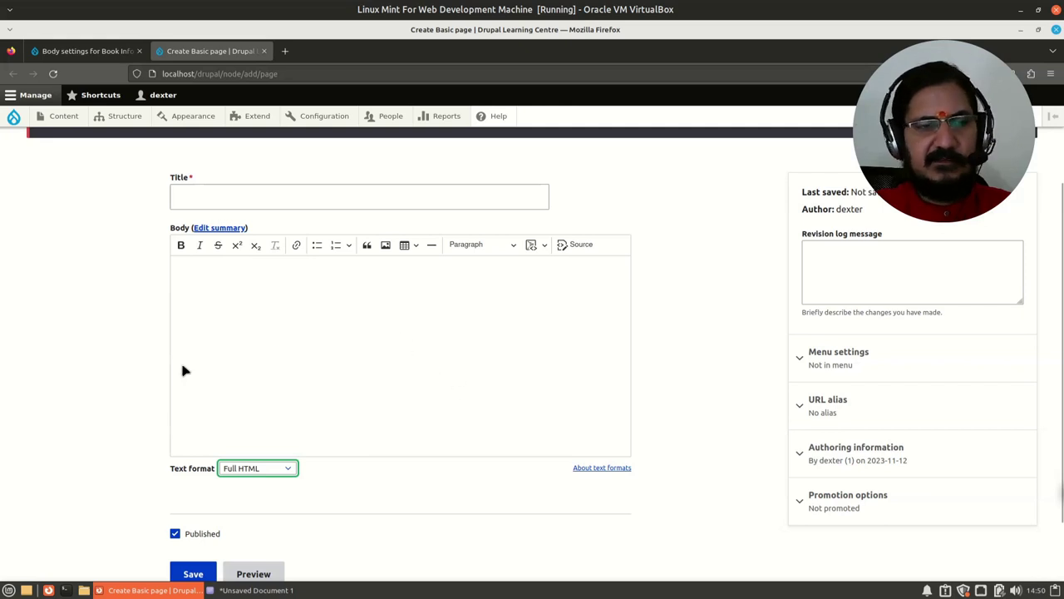
left_click(285, 468)
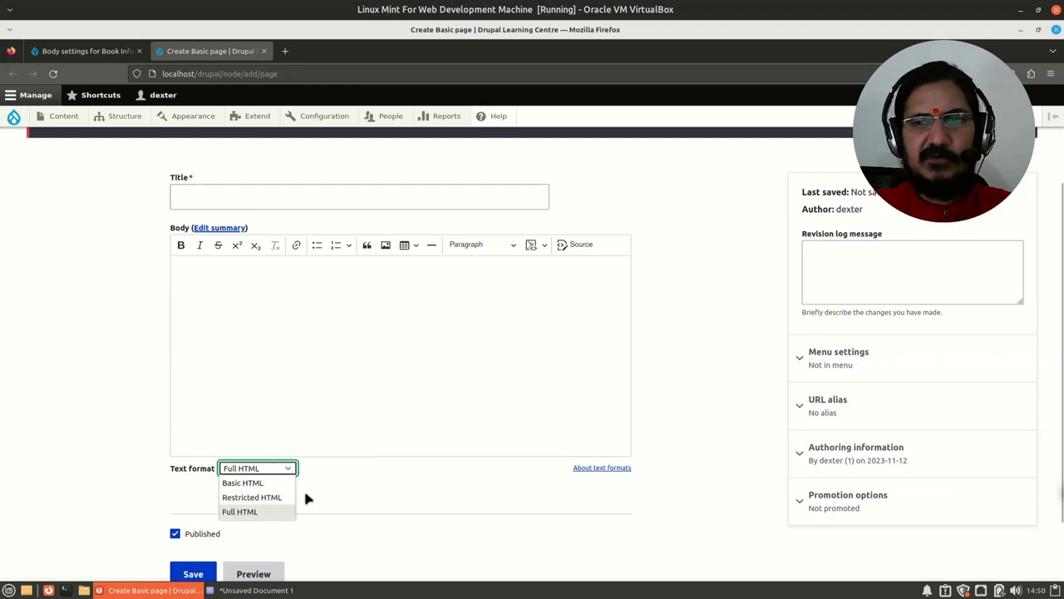
left_click(433, 520)
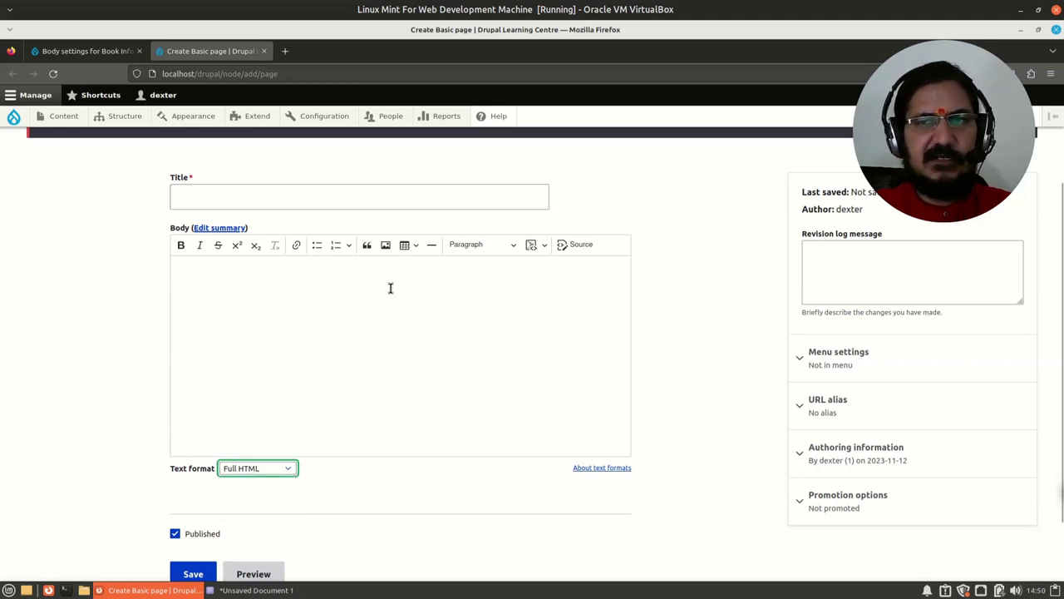
left_click(244, 469)
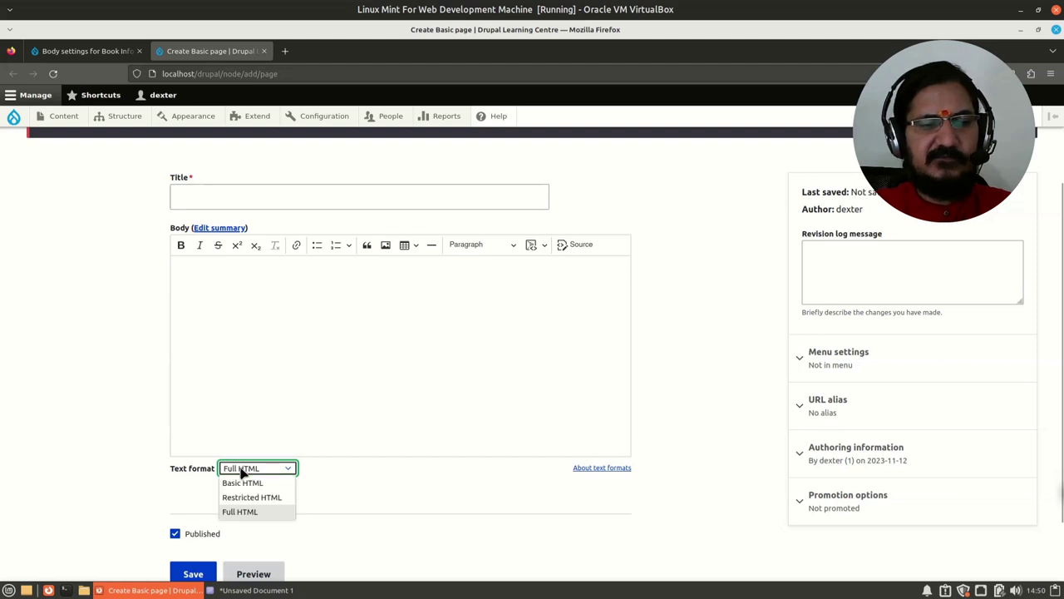
left_click(241, 484)
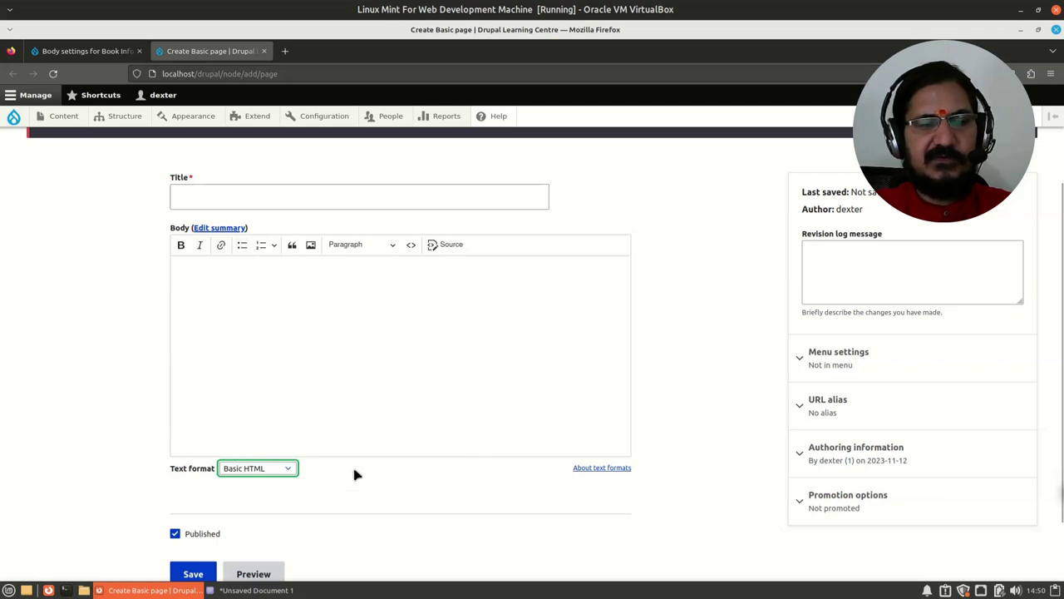
left_click(100, 45)
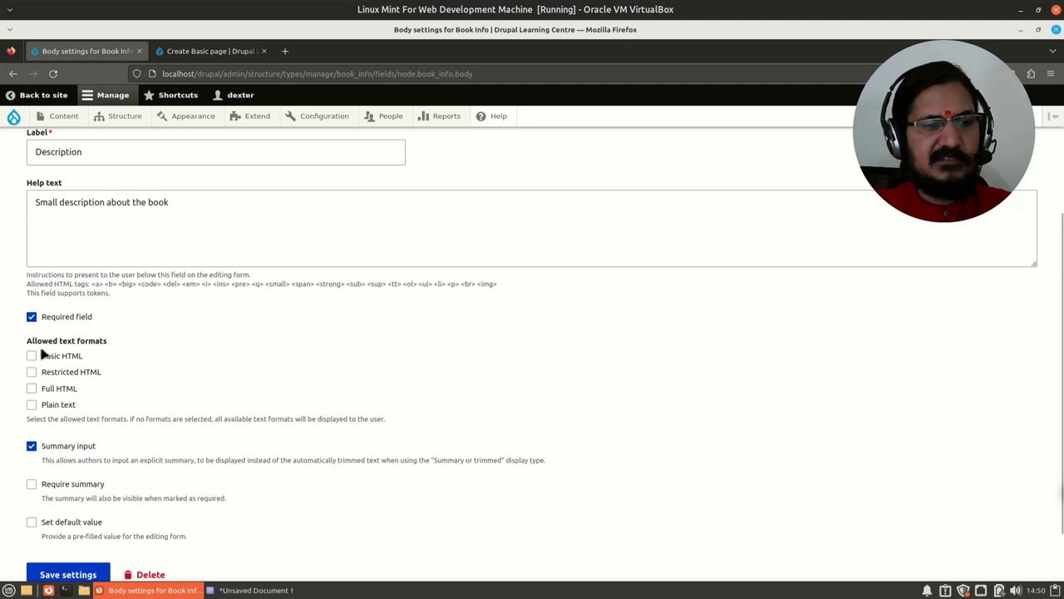
- Allow only the Plain text and Basic HTML formats for Description and save the settings
left_click(32, 405)
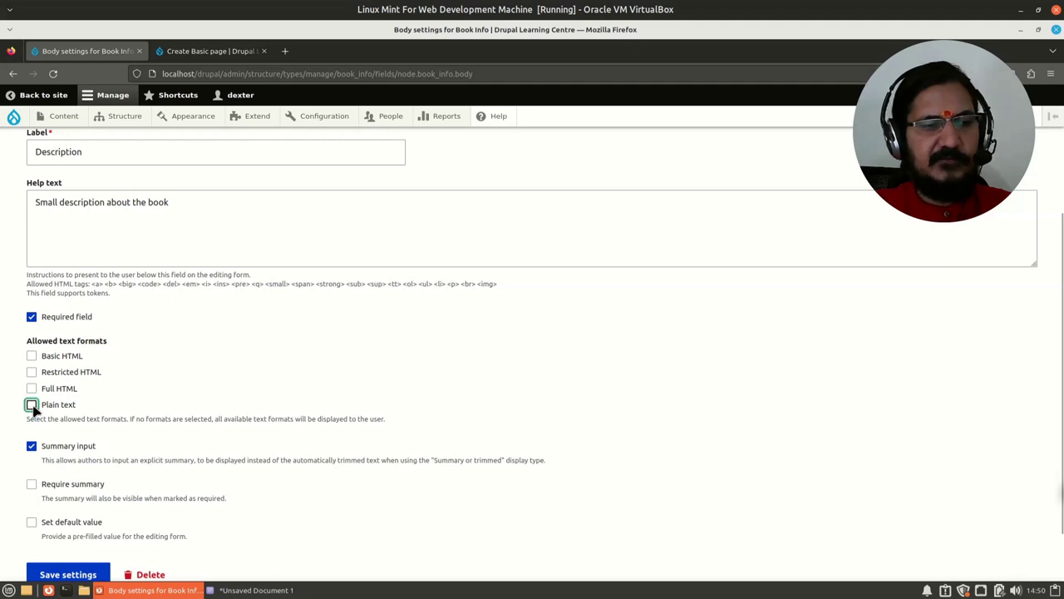
left_click(32, 356)
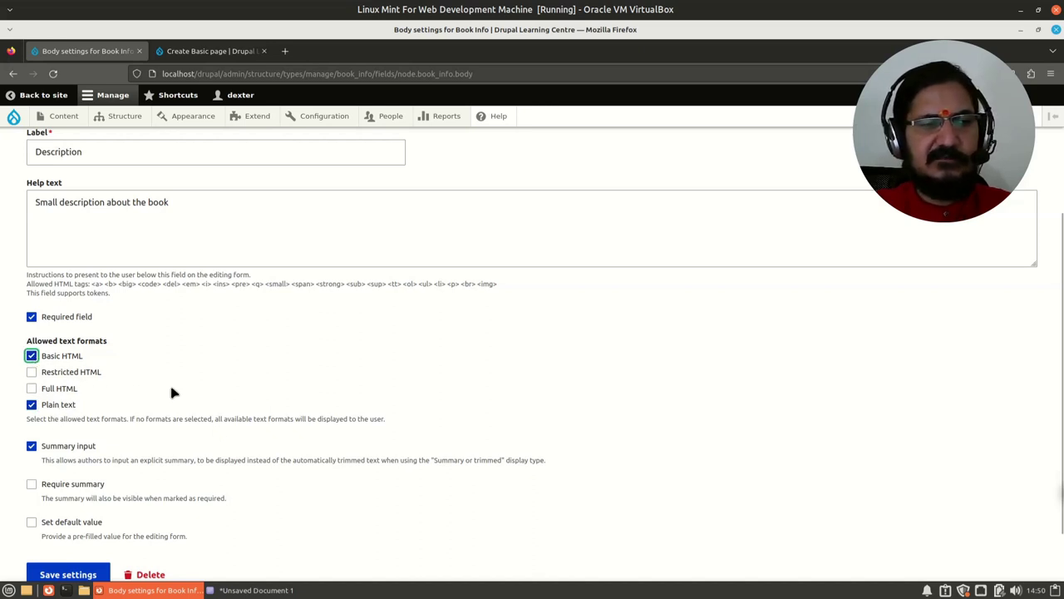
scroll(162, 406, "down", 2)
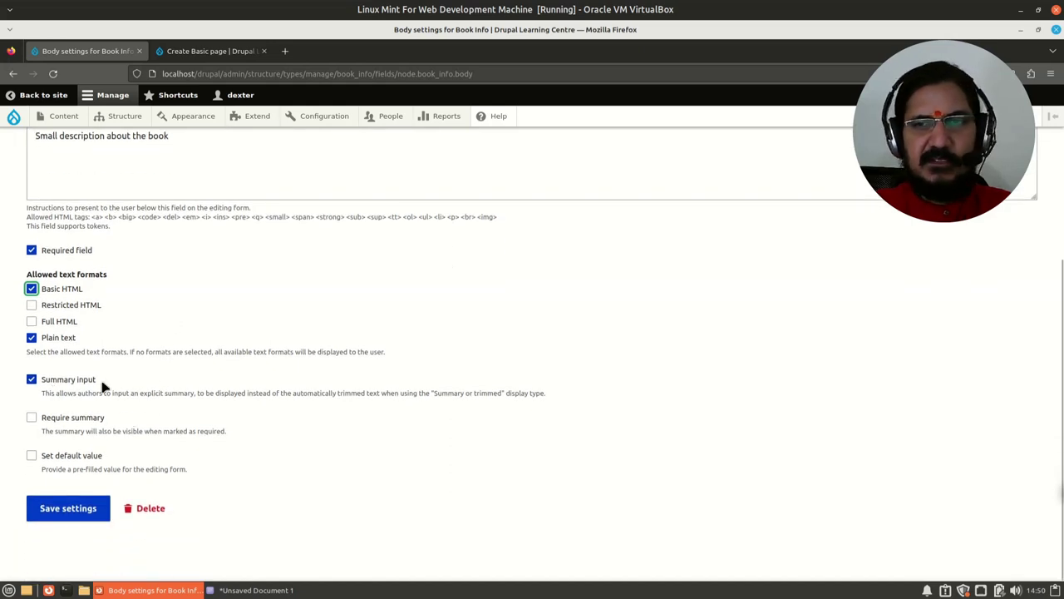
scroll(584, 405, "up", 4)
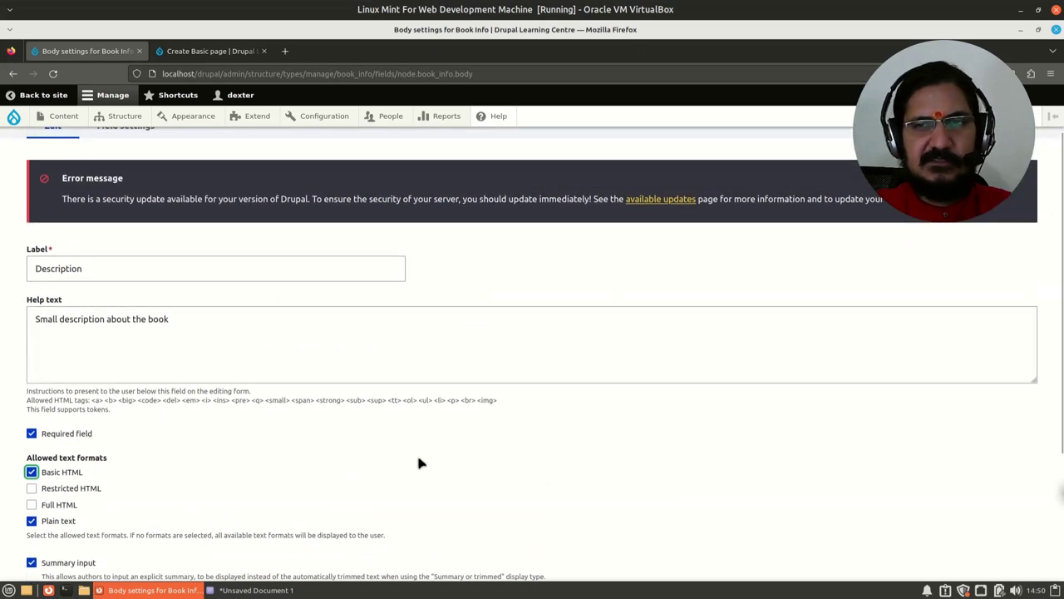
scroll(421, 463, "down", 4)
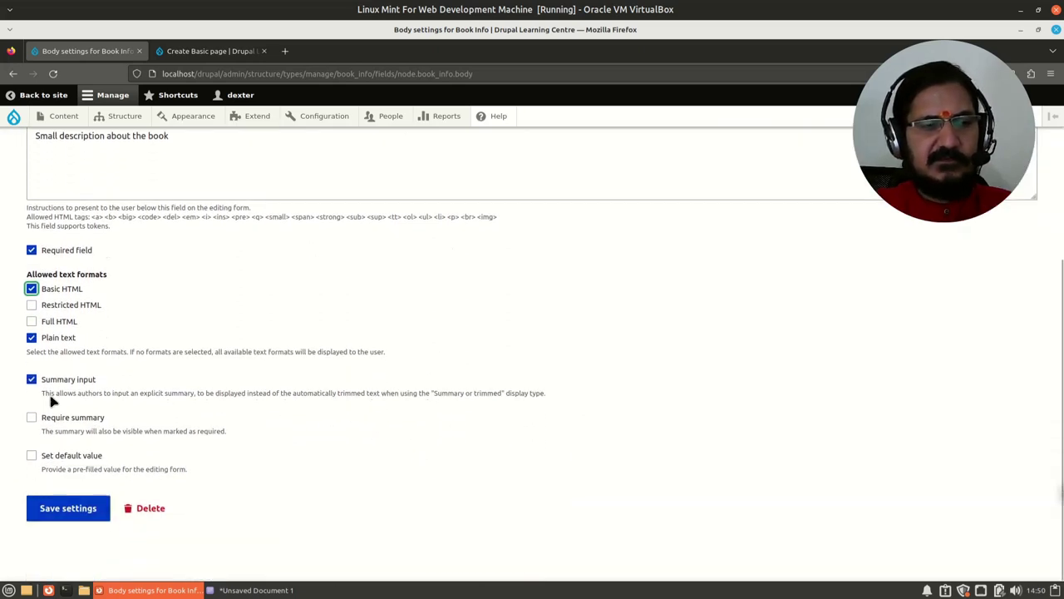
left_click(69, 509)
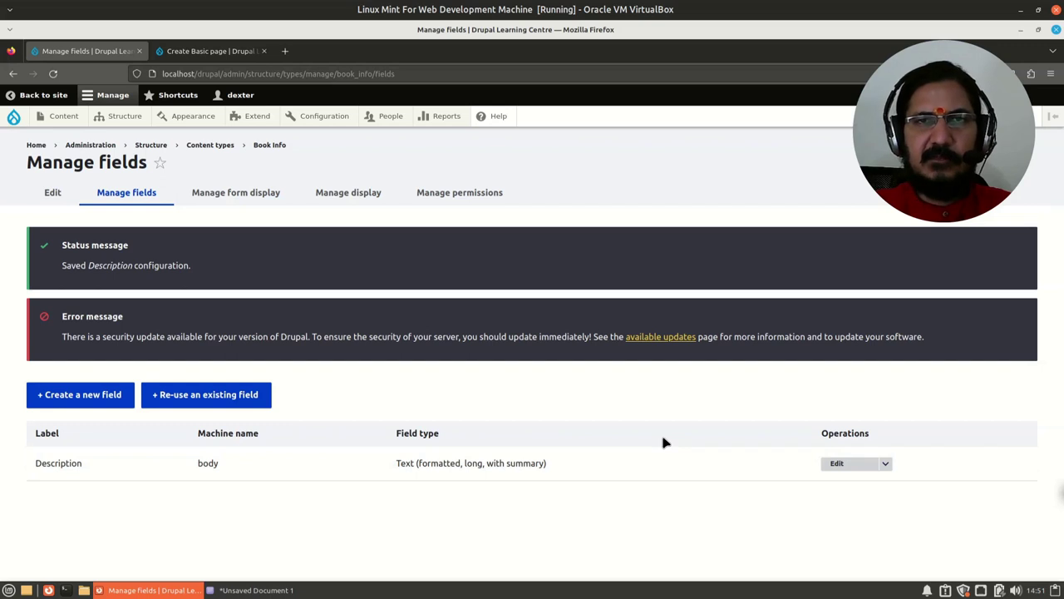
- Review the book-field notes in Xed, then return to Book Info's Manage fields page
key("alt+Tab")
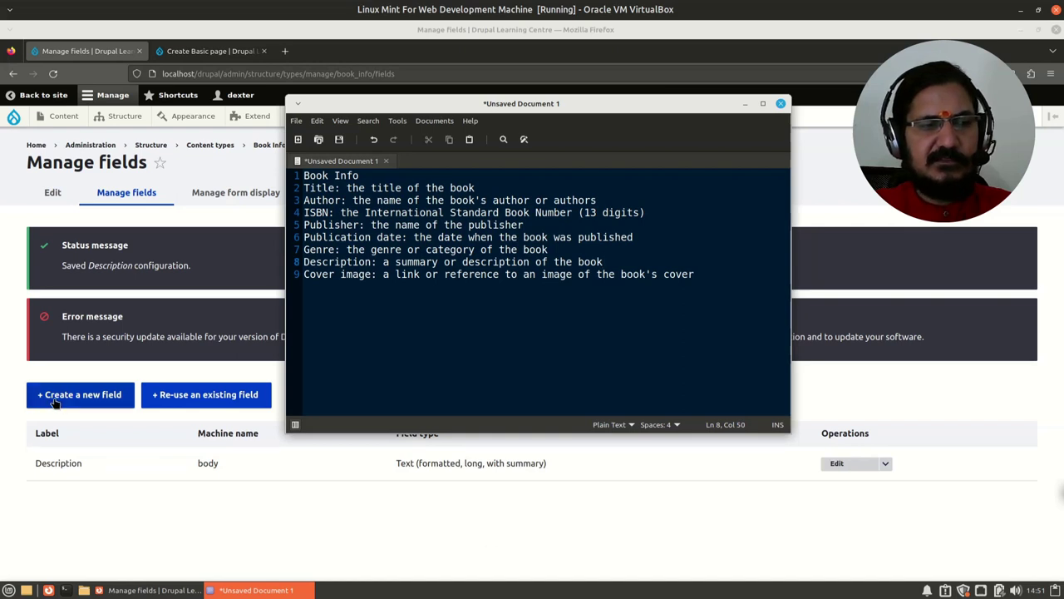
left_click(102, 509)
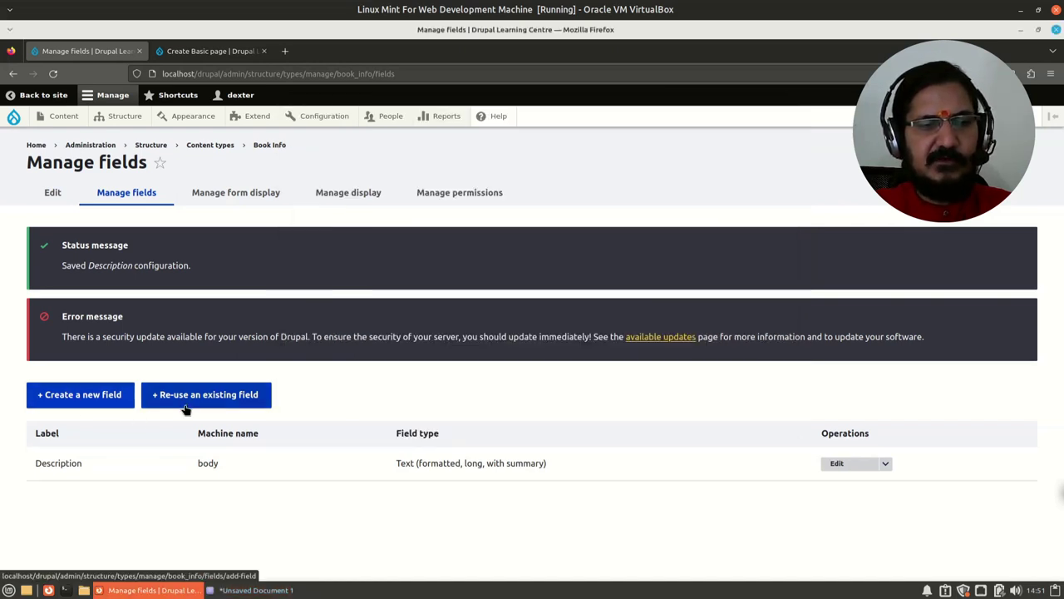
left_click(257, 397)
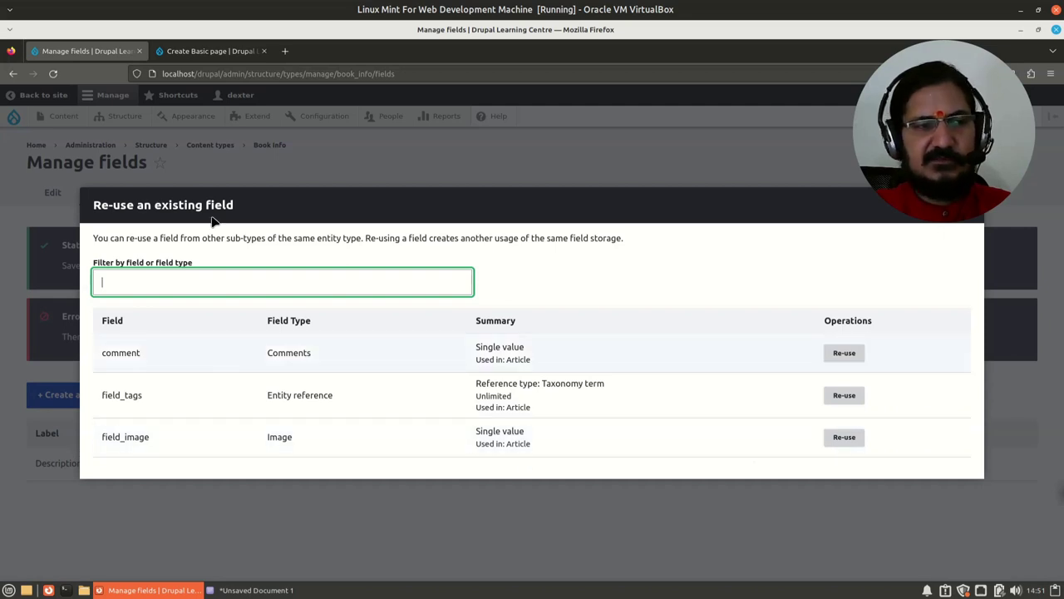
key("Escape")
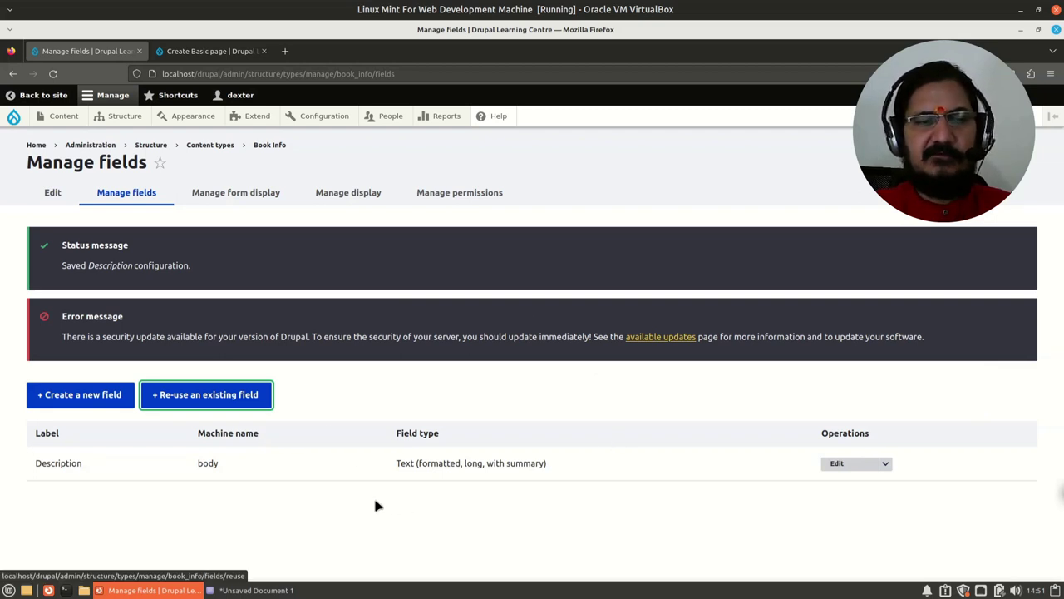
left_click(252, 398)
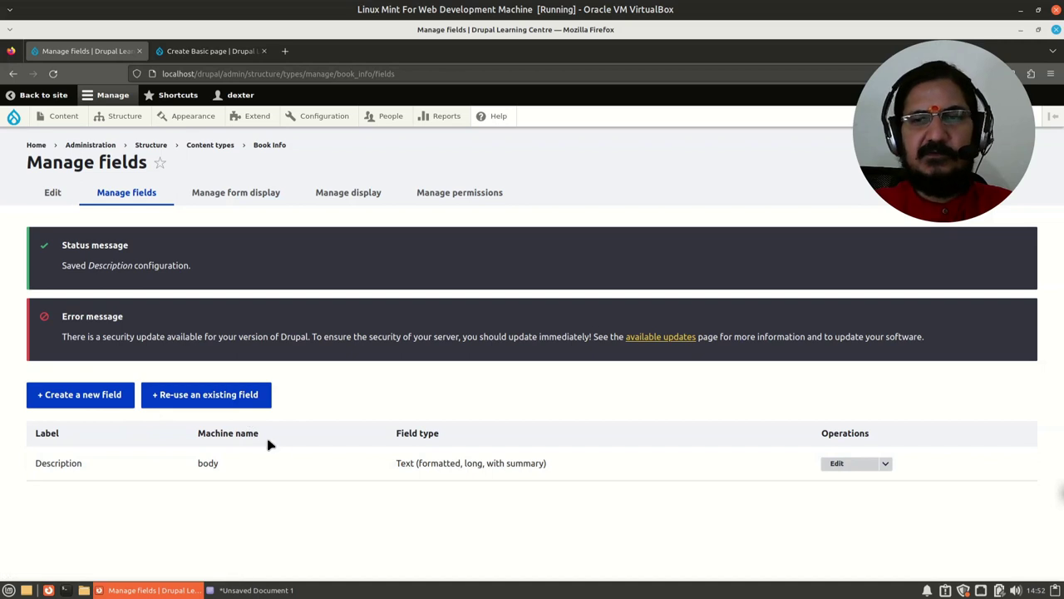
left_click(86, 398)
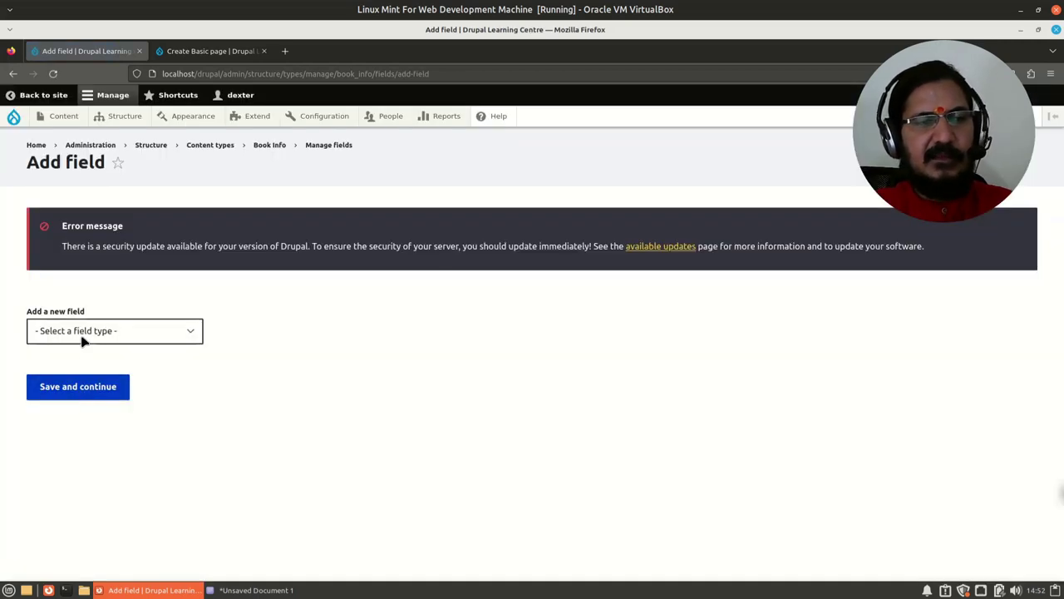
- Choose Text (plain) as the type for a new Book Info field
left_click(83, 337)
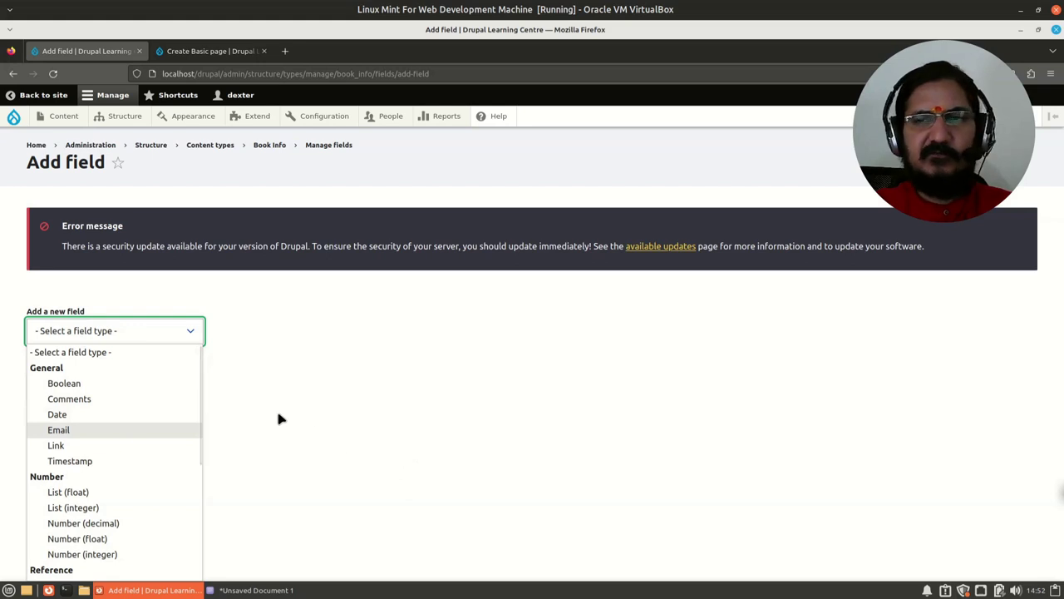
scroll(198, 399, "down", 5)
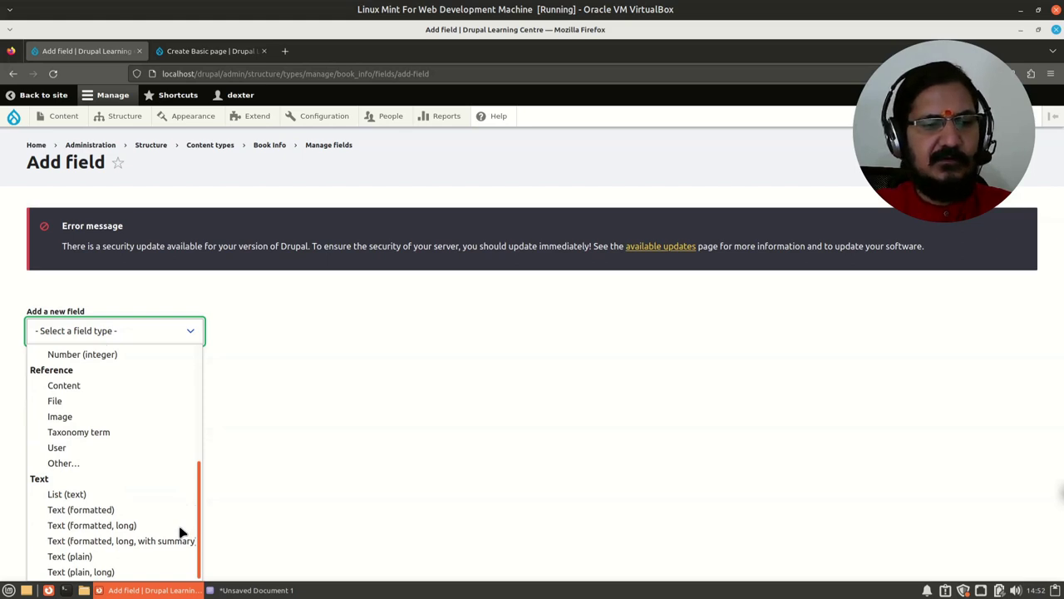
scroll(181, 533, "up", 1)
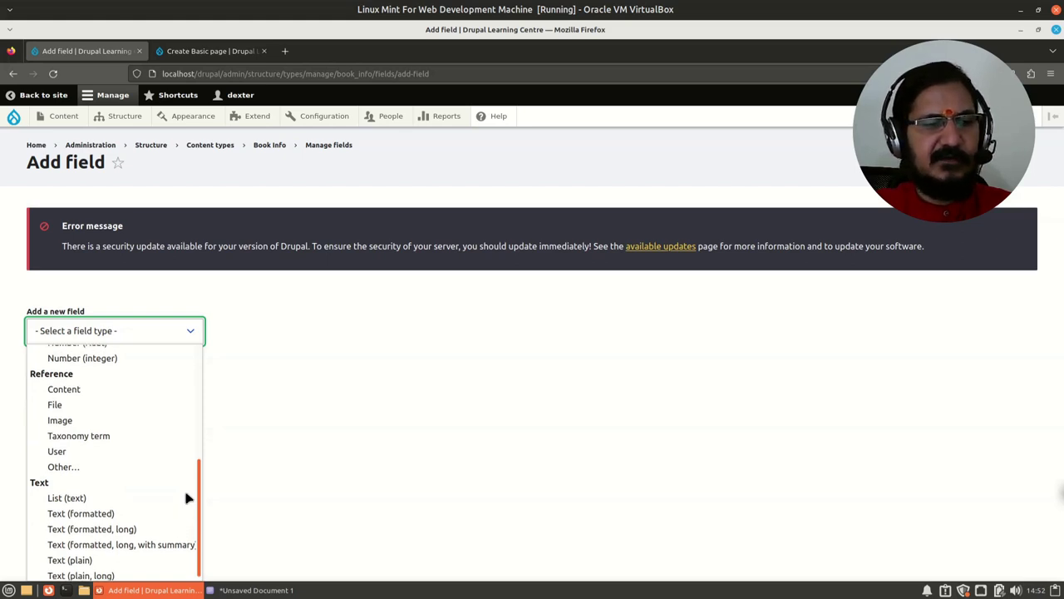
scroll(183, 536, "down", 1)
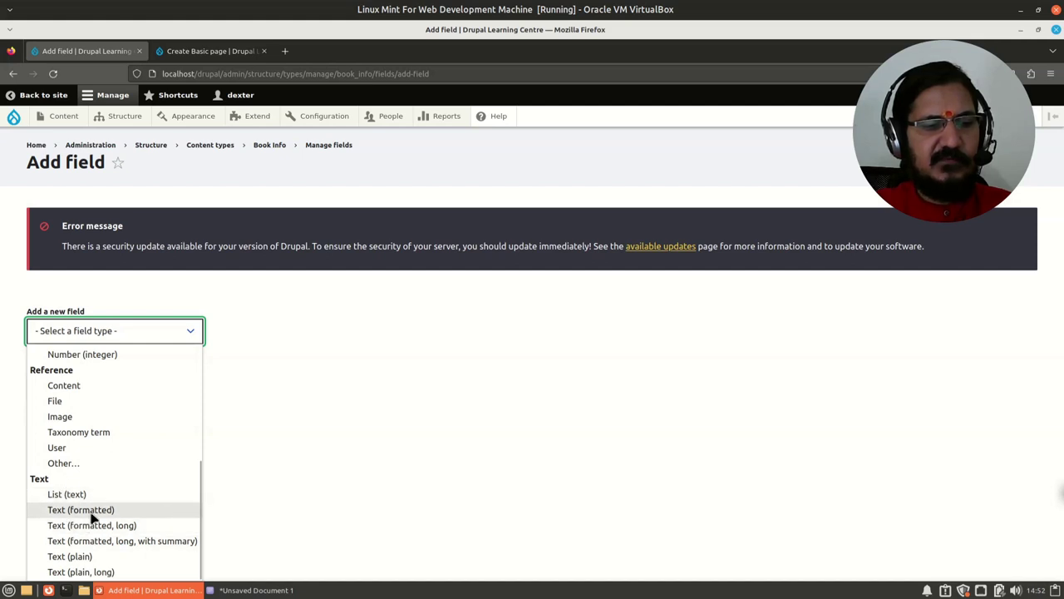
left_click(107, 557)
- Label the field Author's Name (machine name field_author_s_name) and continue to its settings
left_click(107, 393)
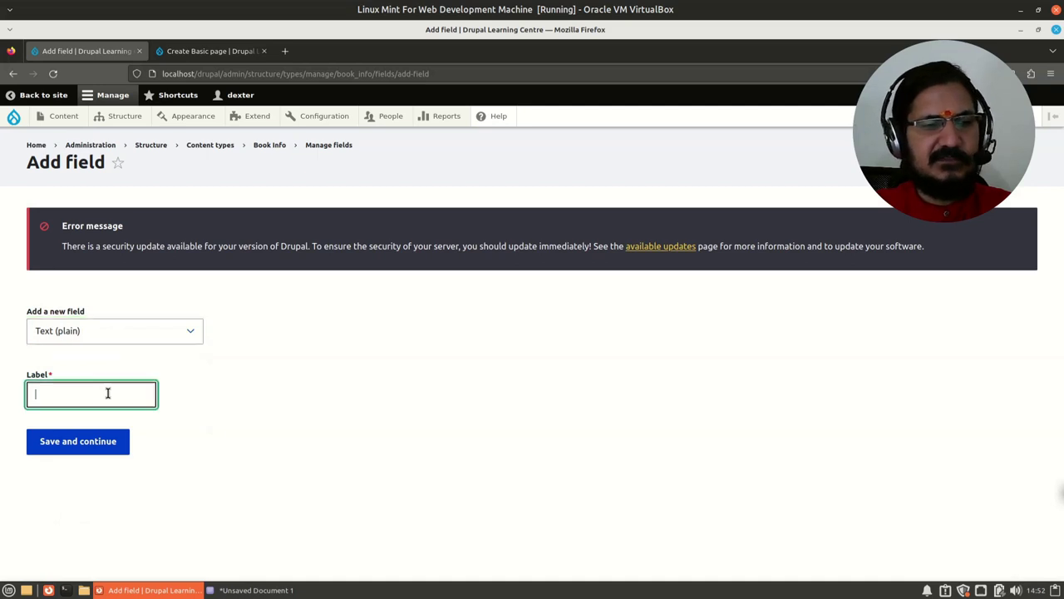
type("Aut")
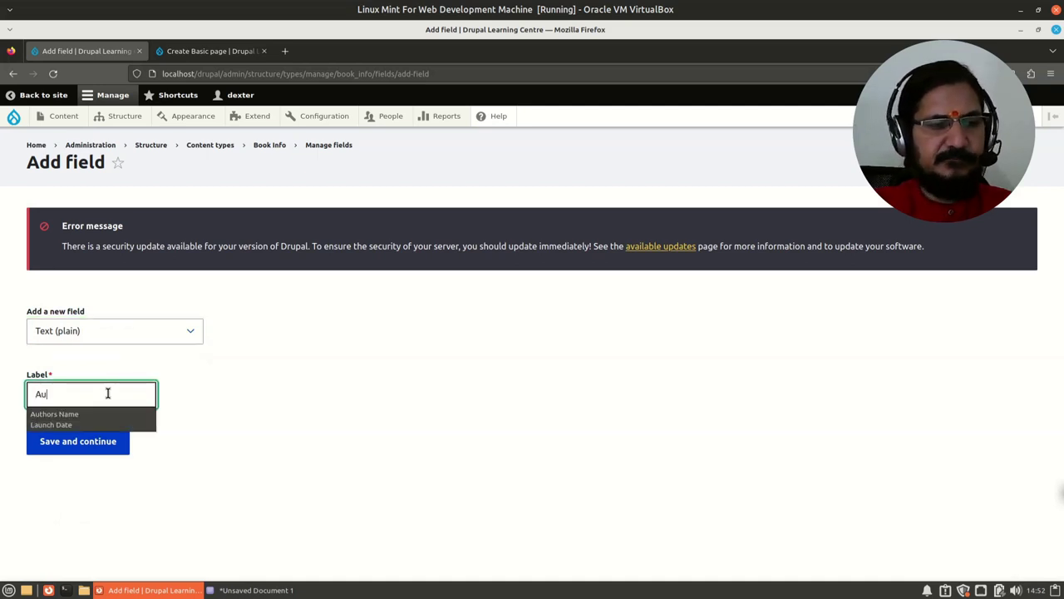
left_click(97, 415)
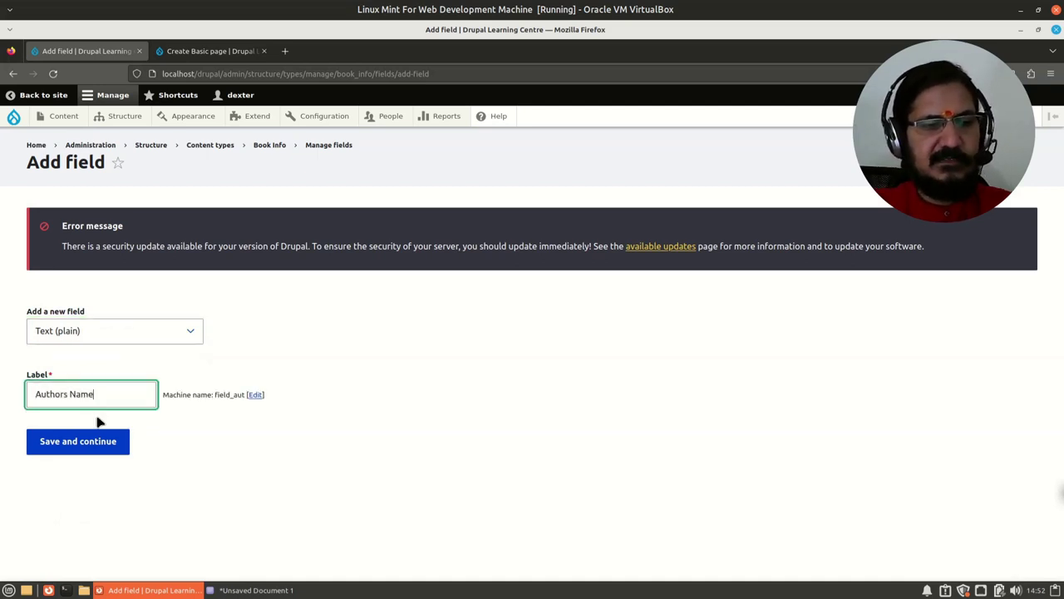
left_click(67, 393)
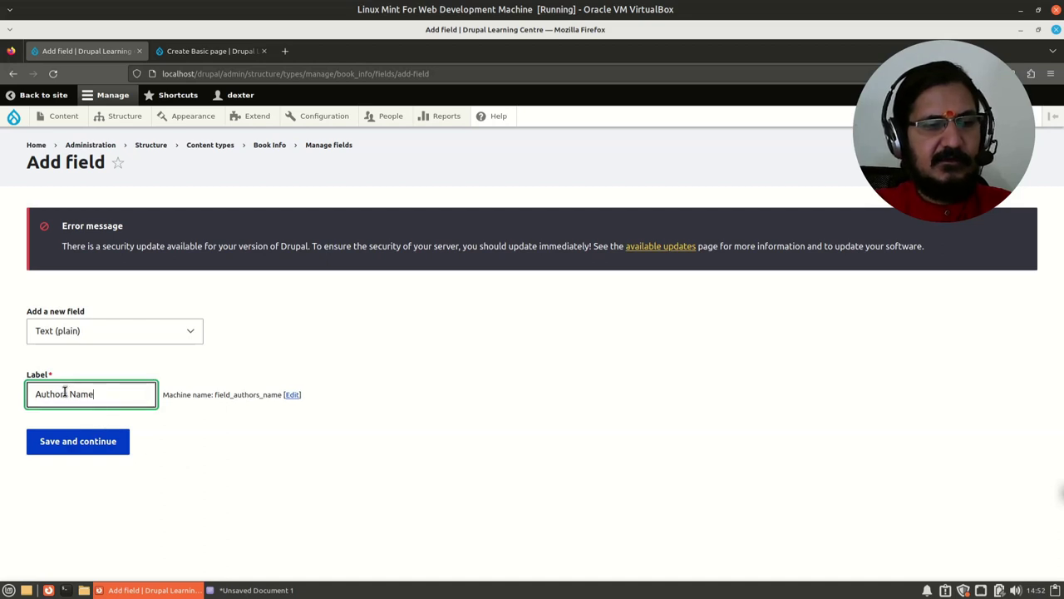
type("'")
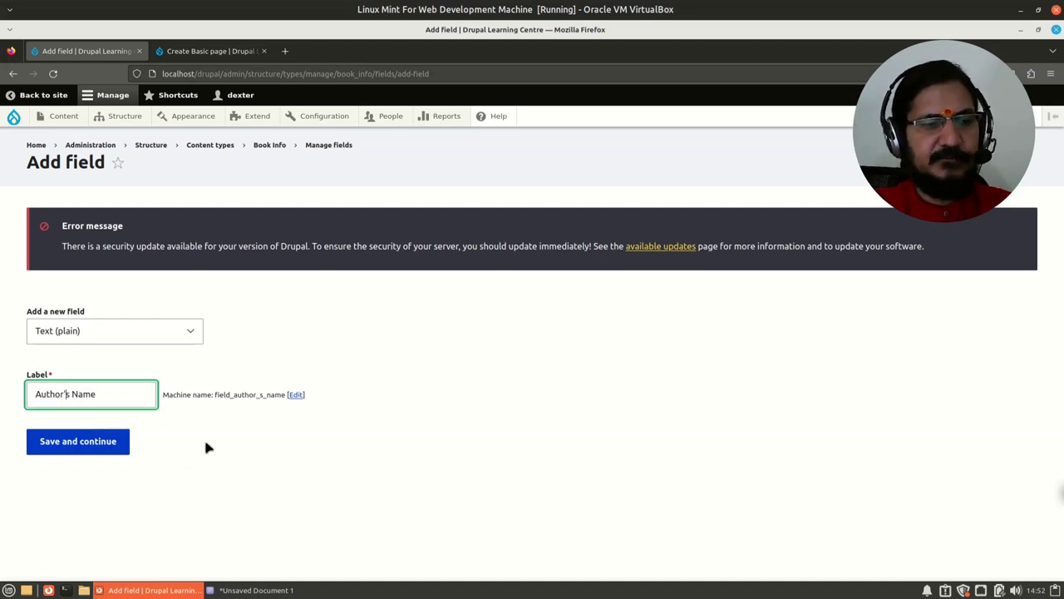
left_click(250, 434)
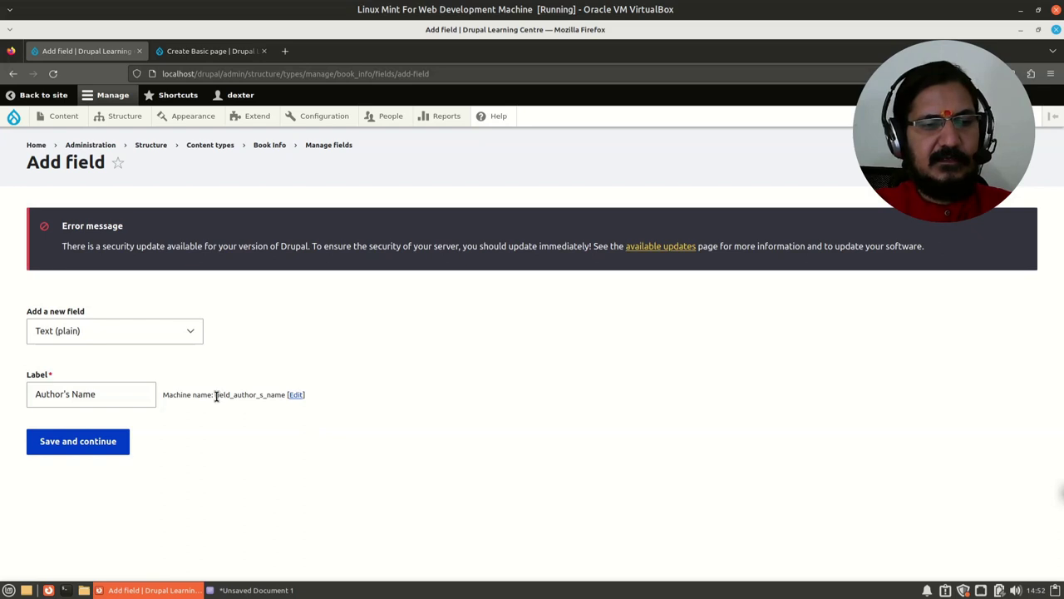
left_click_drag(215, 394, 277, 404)
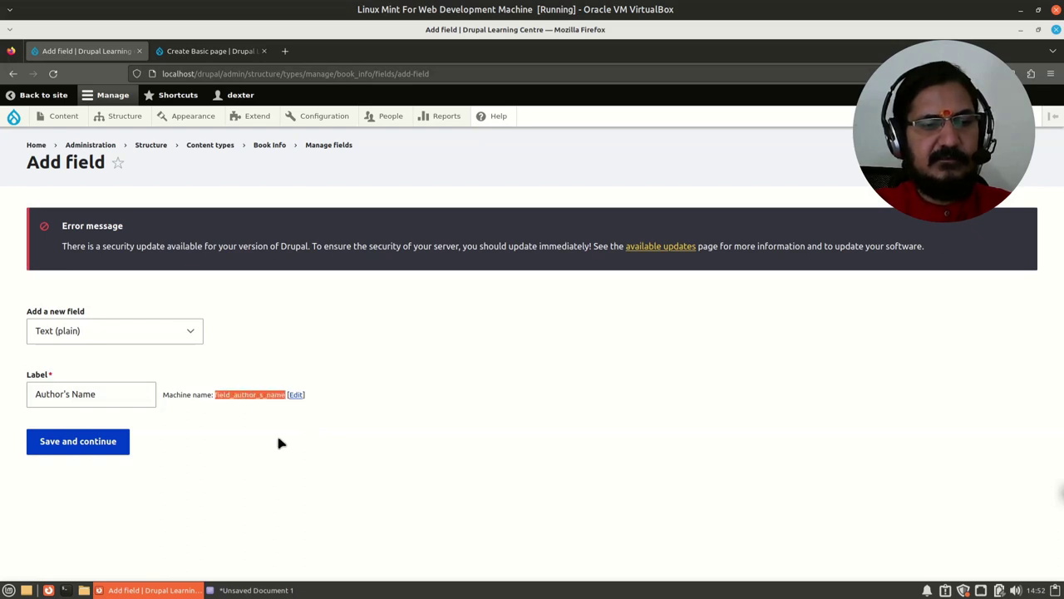
left_click(279, 443)
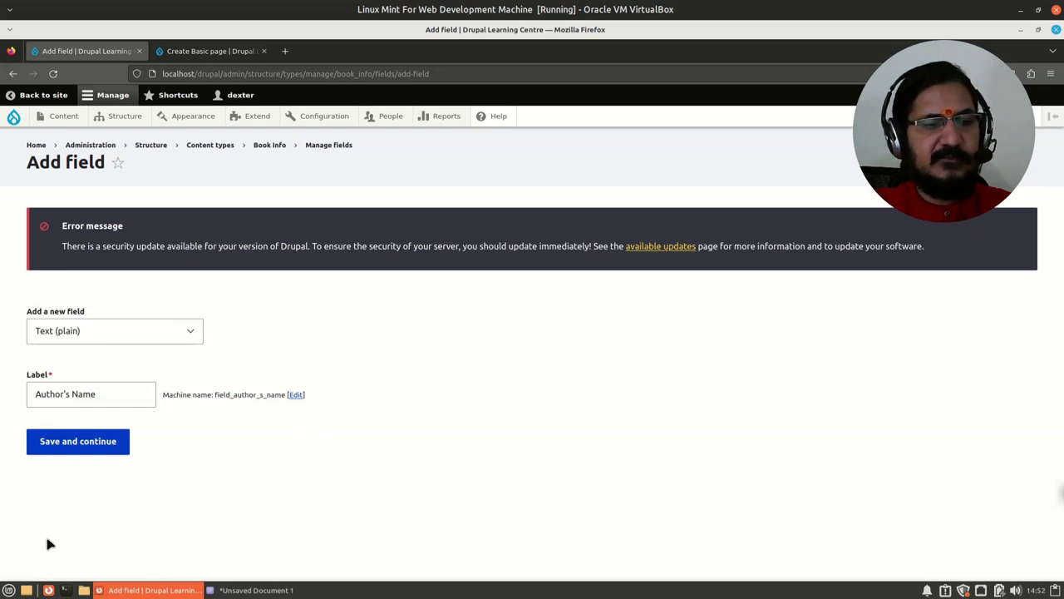
left_click(88, 443)
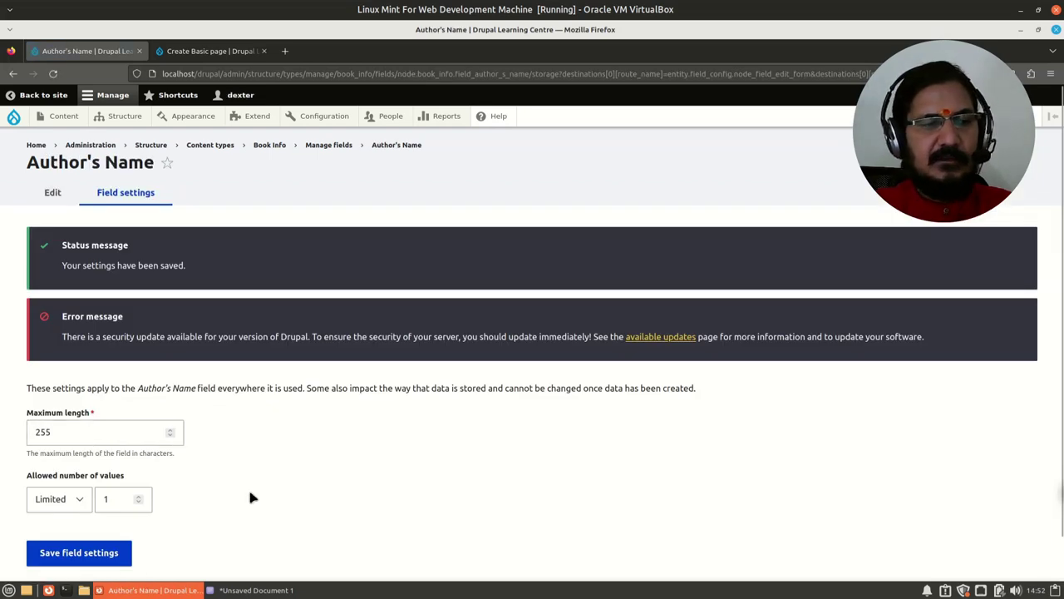
- Keep Author's Name at maximum length 255, limited to 1 value, and save field settings
scroll(248, 486, "down", 1)
left_click(55, 390)
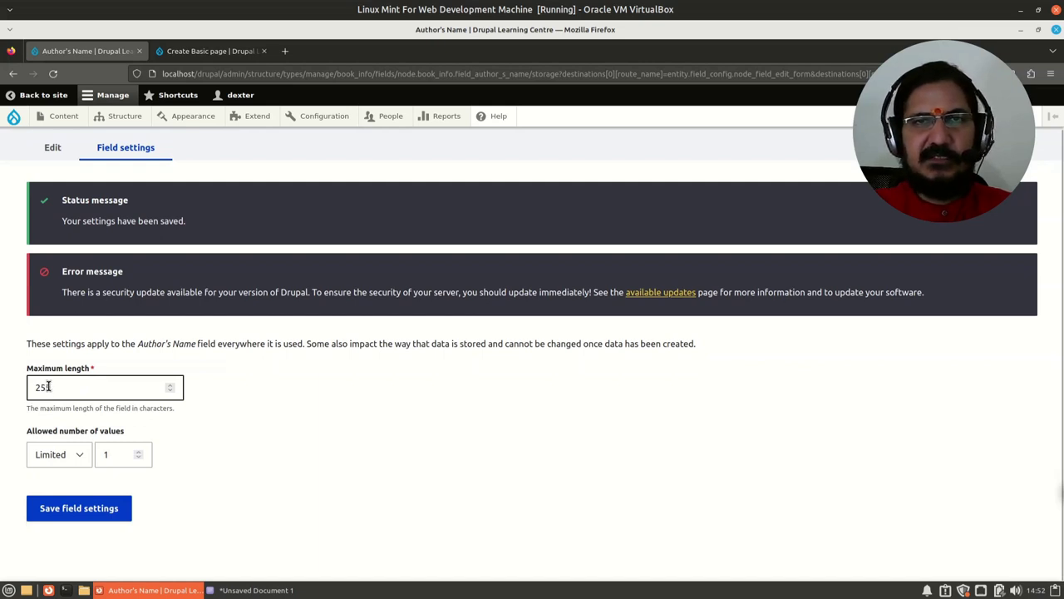
left_click(66, 464)
left_click(137, 464)
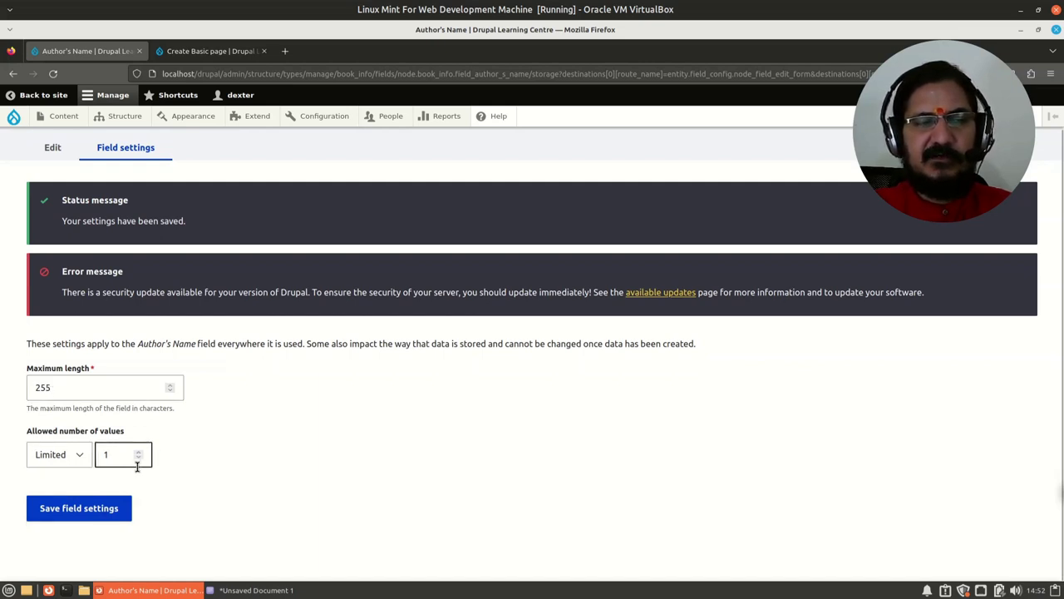
left_click(61, 459)
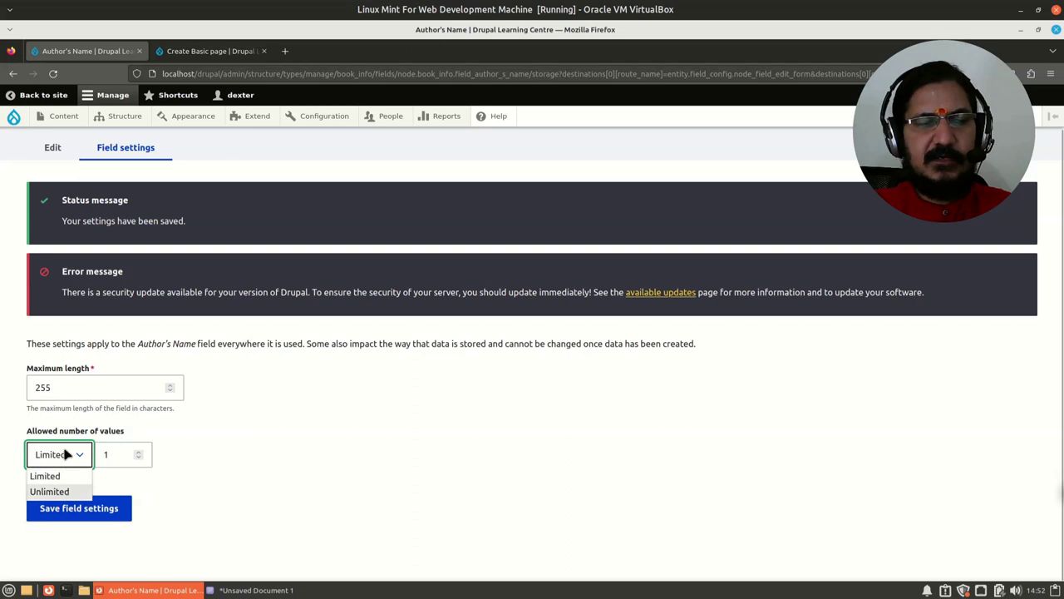
left_click(69, 457)
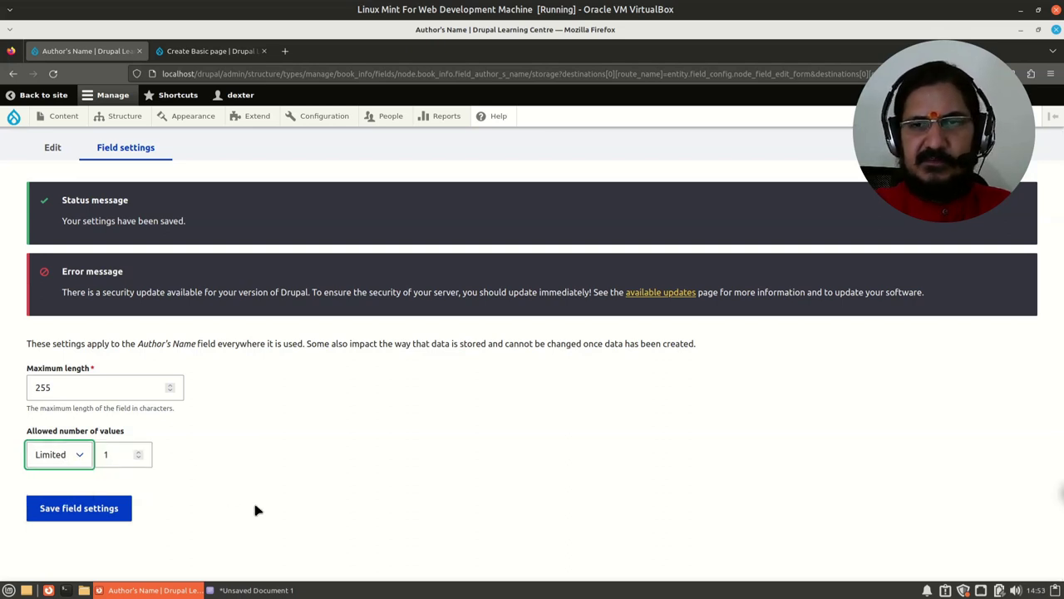
left_click(82, 515)
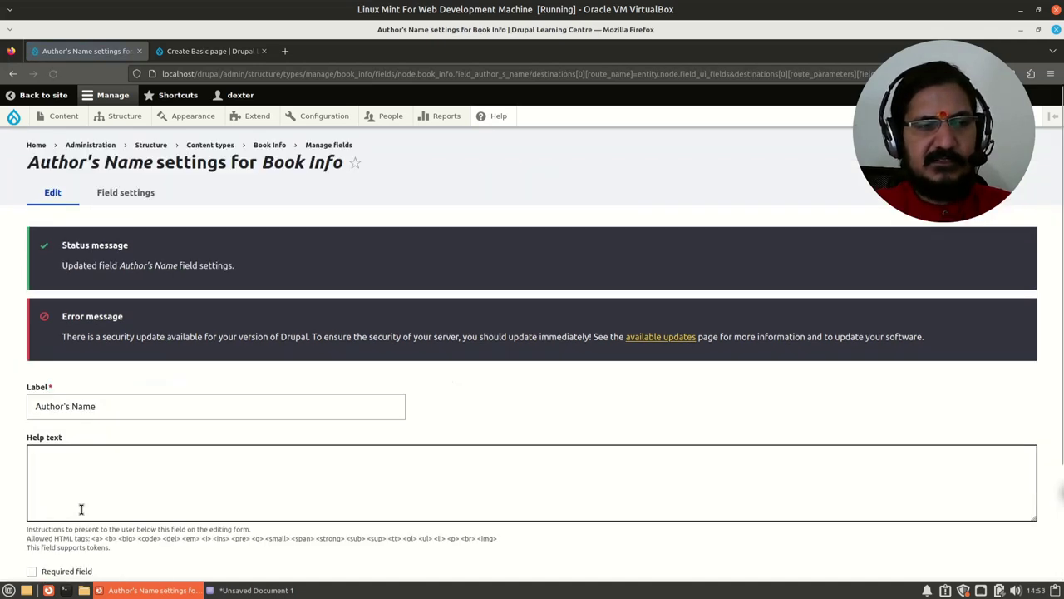
- Give Author's Name the help text 'Enter author's name', make it required, and save
scroll(74, 483, "down", 3)
left_click(108, 358)
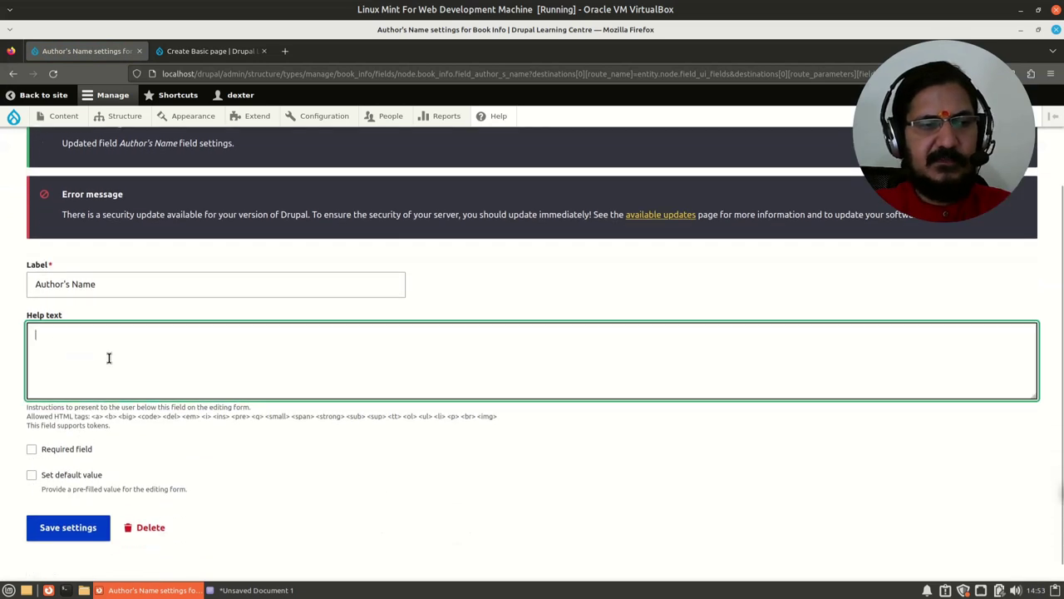
type("Enter author's")
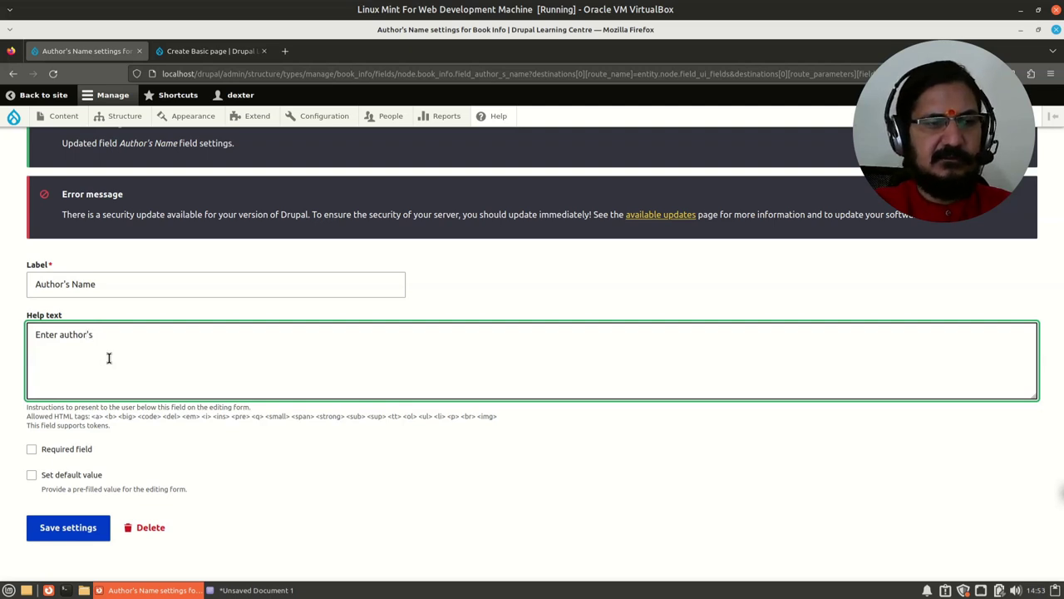
type("name")
left_click(31, 449)
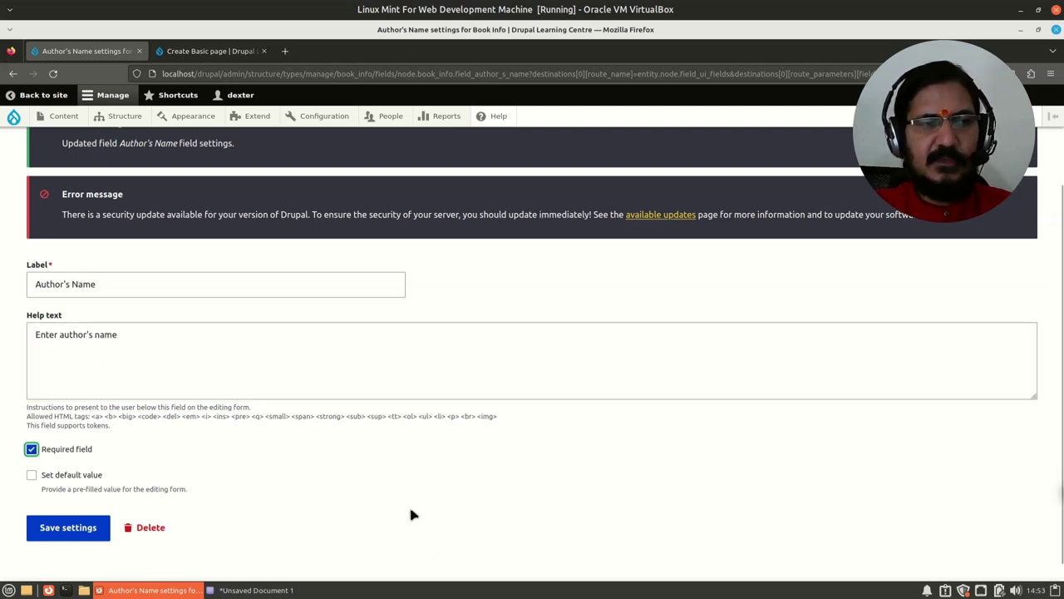
left_click(102, 344)
left_click(121, 287)
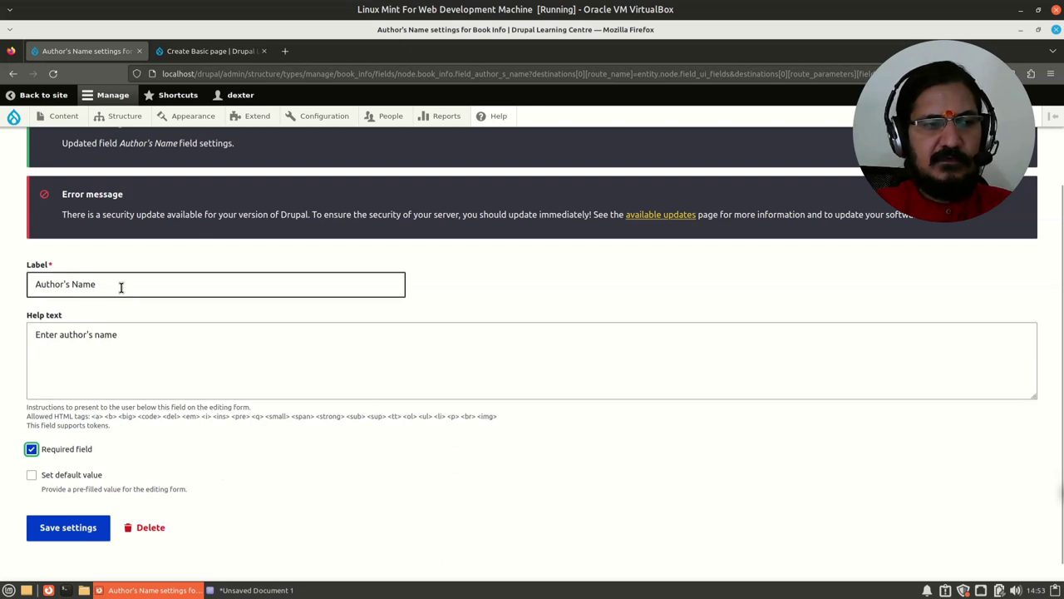
left_click(120, 287)
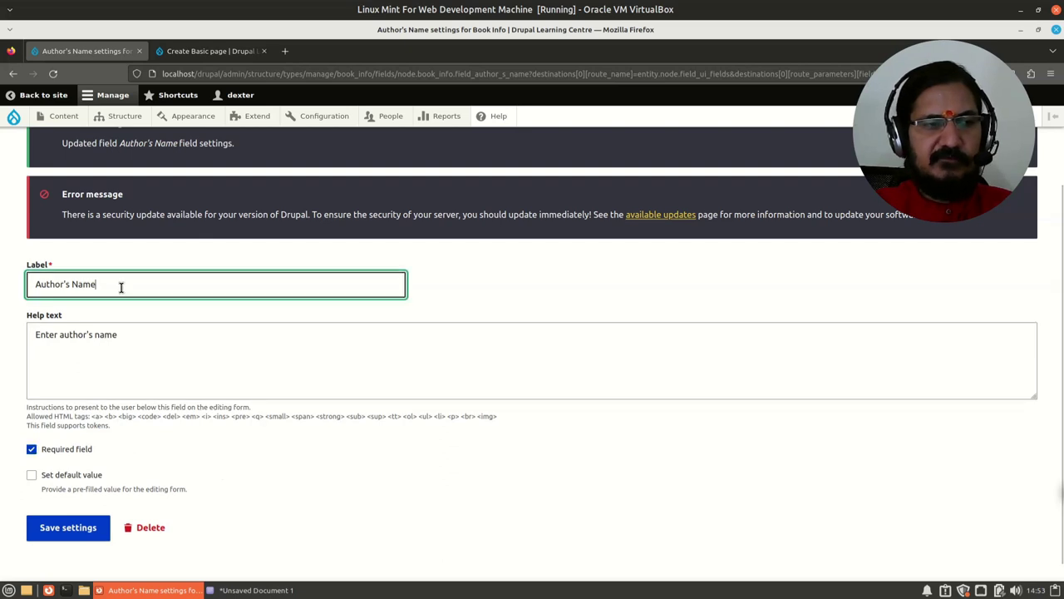
left_click(127, 339)
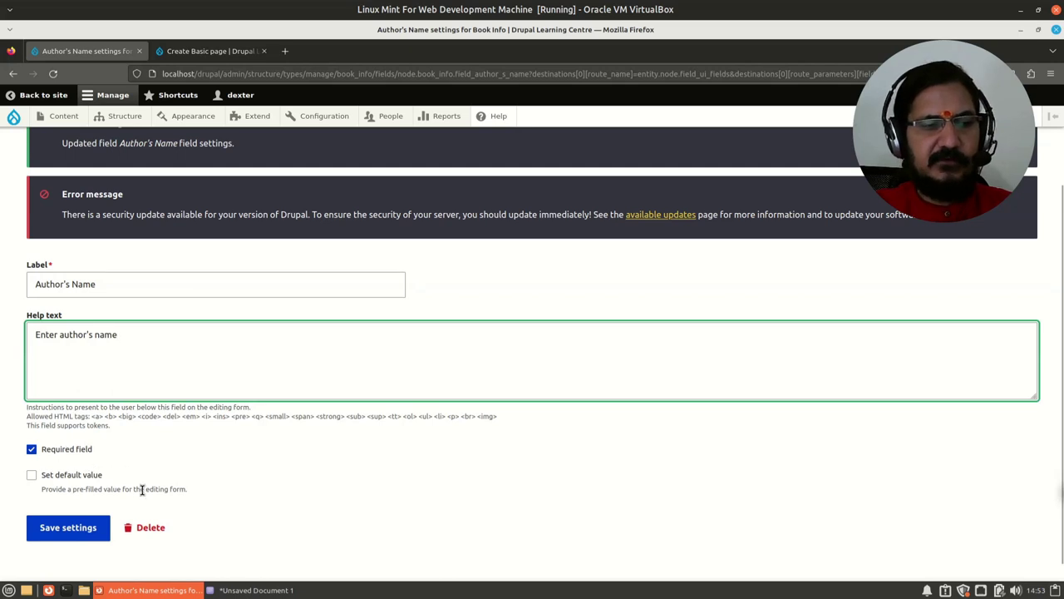
left_click(62, 531)
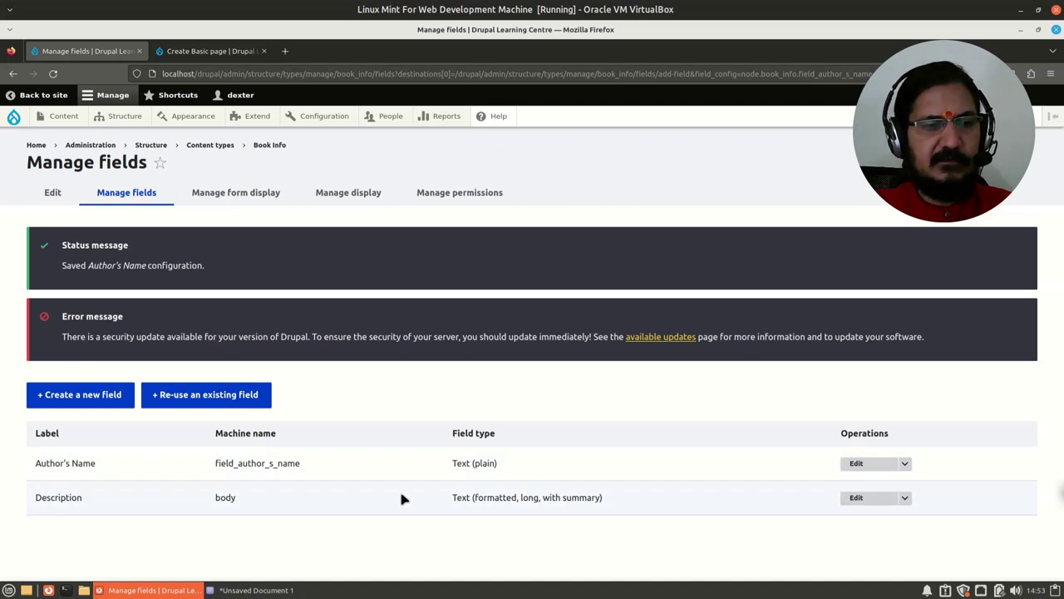
- Check the ISBN note's '13 digits' in Xed, then start creating another field in Drupal
key("alt+Tab")
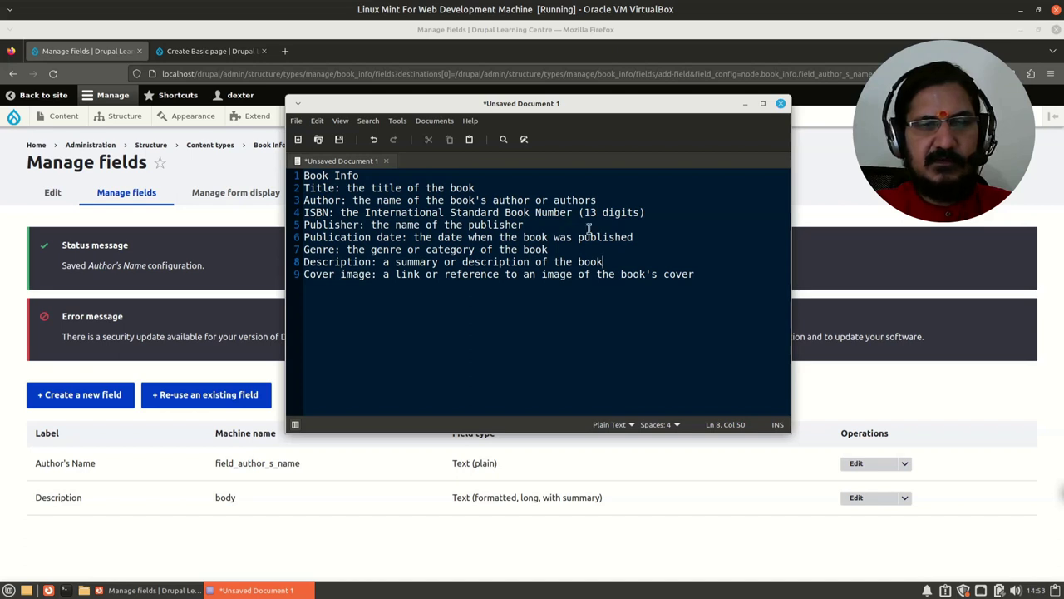
left_click_drag(585, 213, 639, 215)
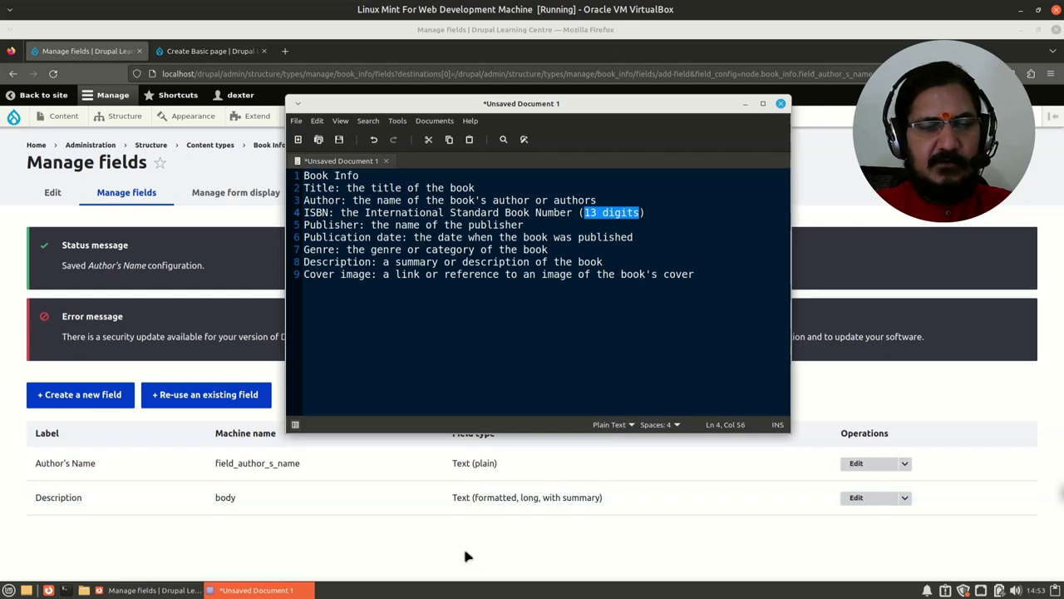
left_click(466, 555)
left_click(92, 396)
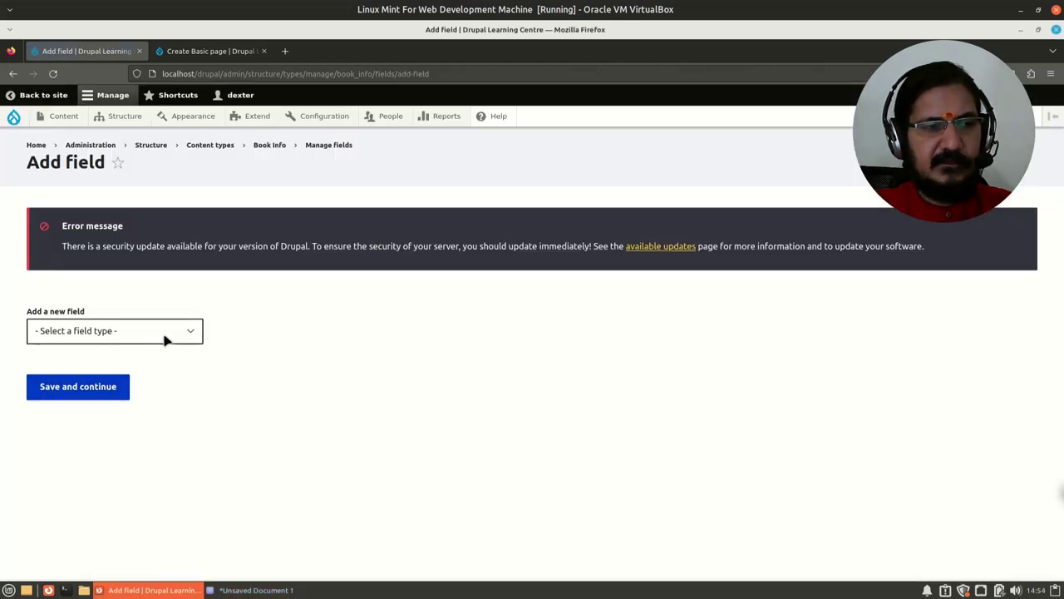
- Create a Text (plain) field labelled ISBN (field_isbn) on Book Info
left_click(166, 334)
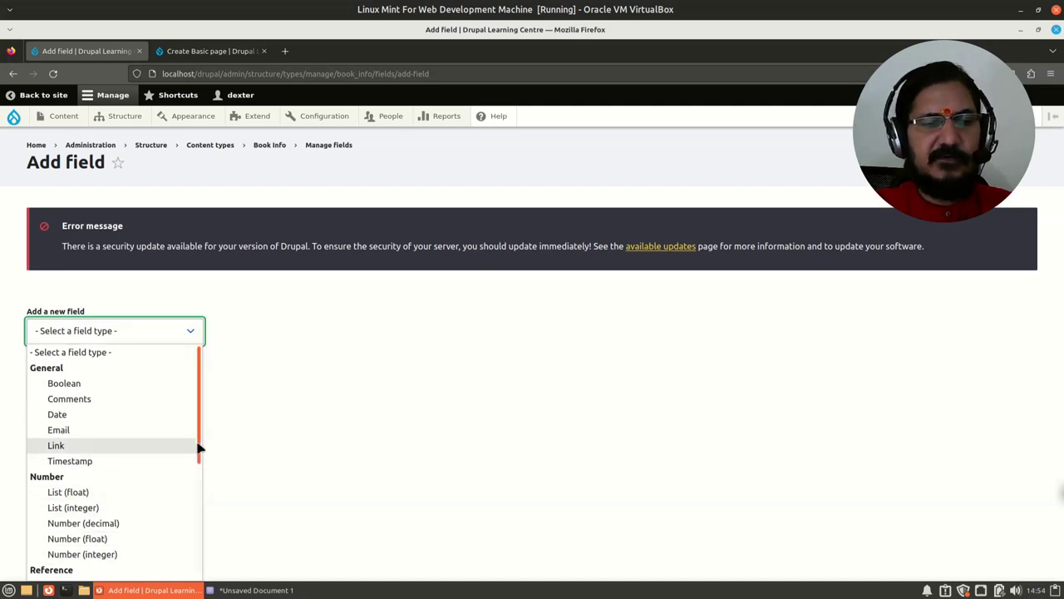
left_click_drag(197, 444, 199, 497)
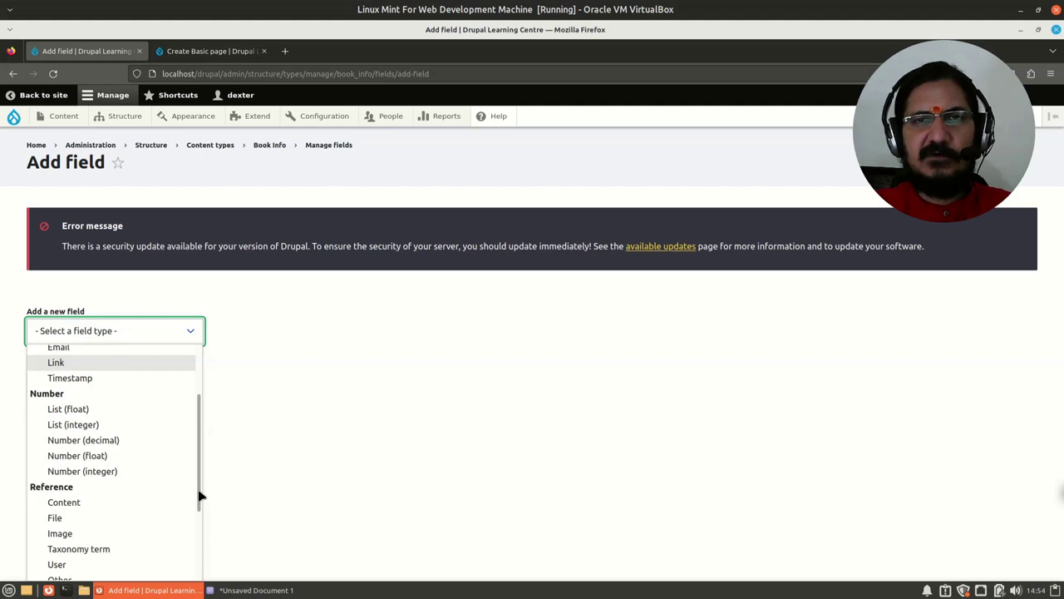
left_click_drag(200, 496, 203, 574)
left_click(64, 557)
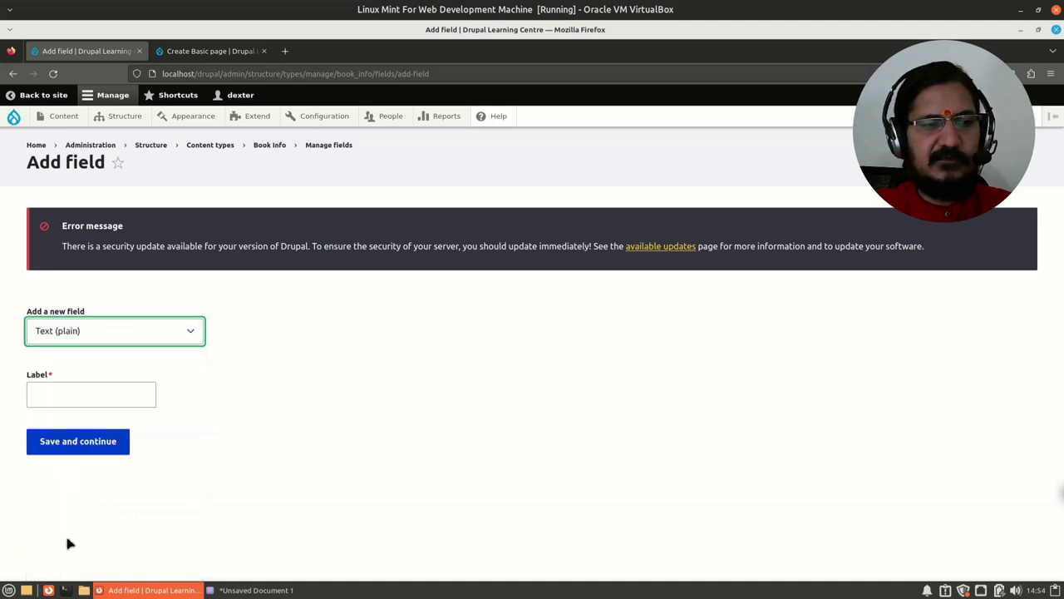
left_click(79, 392)
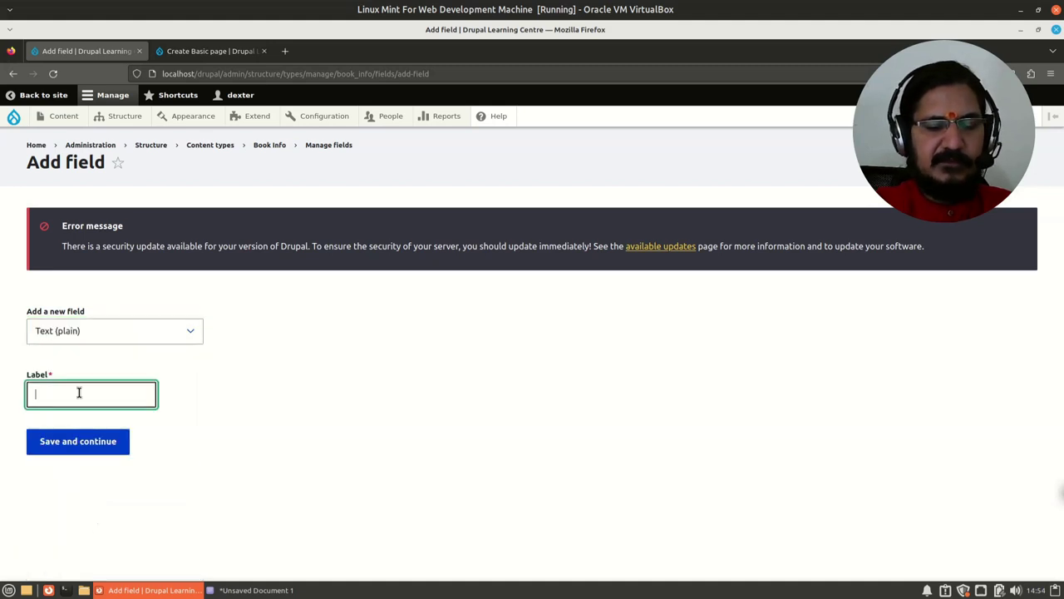
type("ISBN")
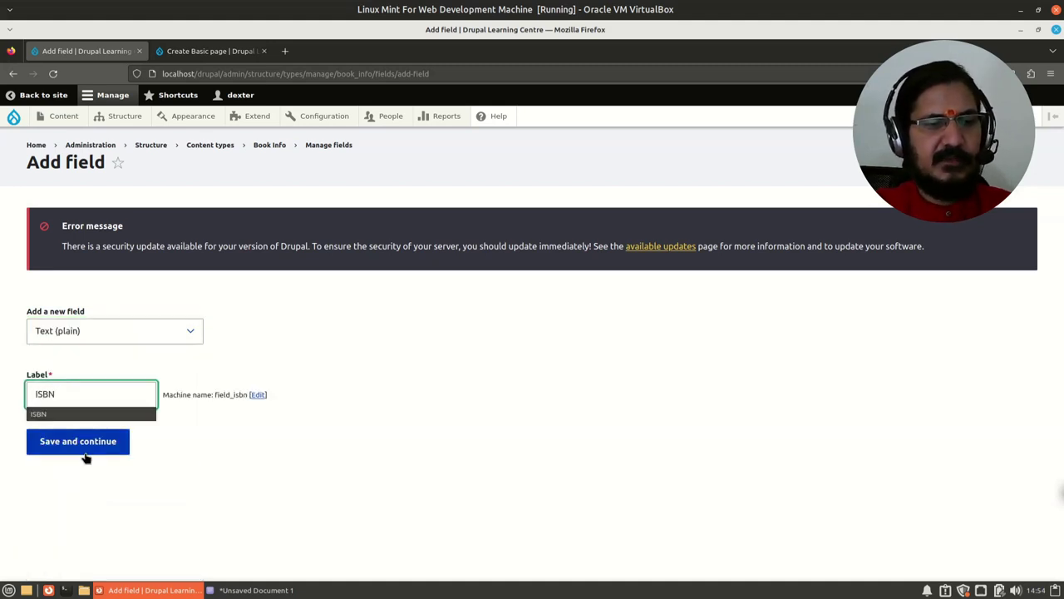
left_click(83, 449)
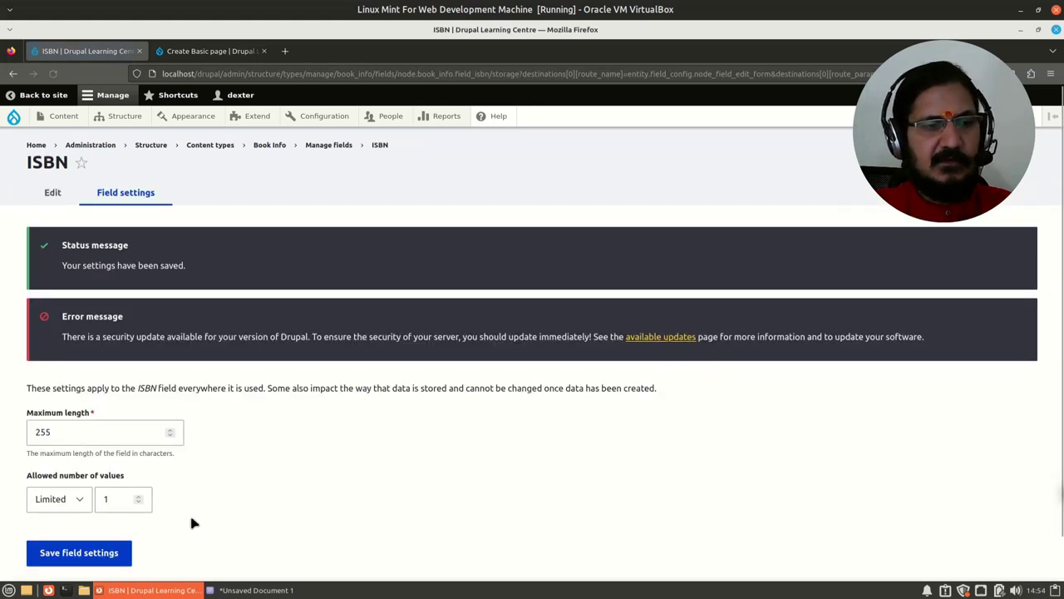
- Change the ISBN field's maximum length from 255 to 13 and save the field settings
scroll(292, 500, "down", 1)
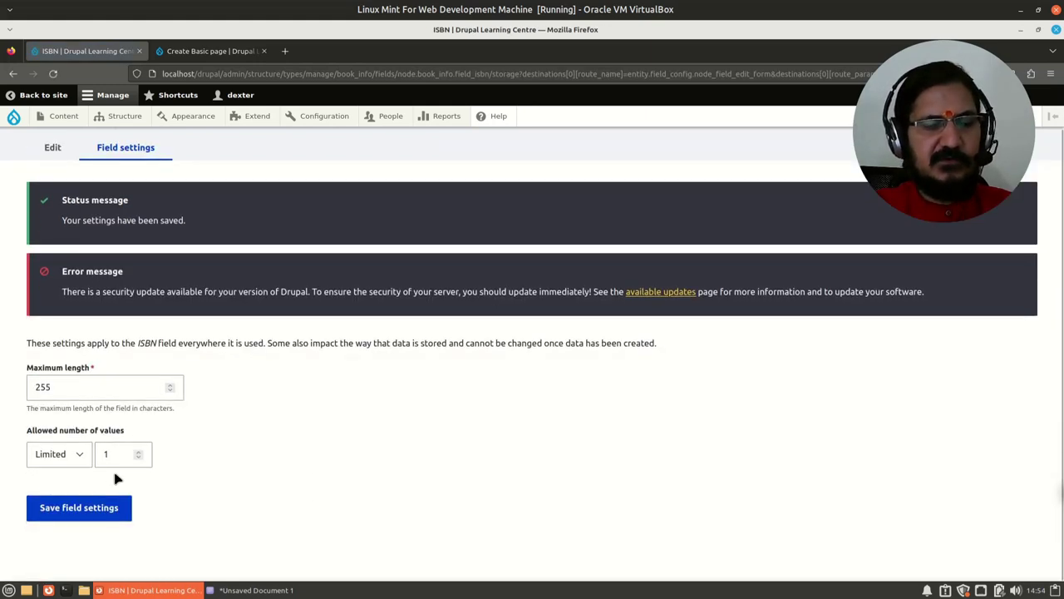
left_click(60, 389)
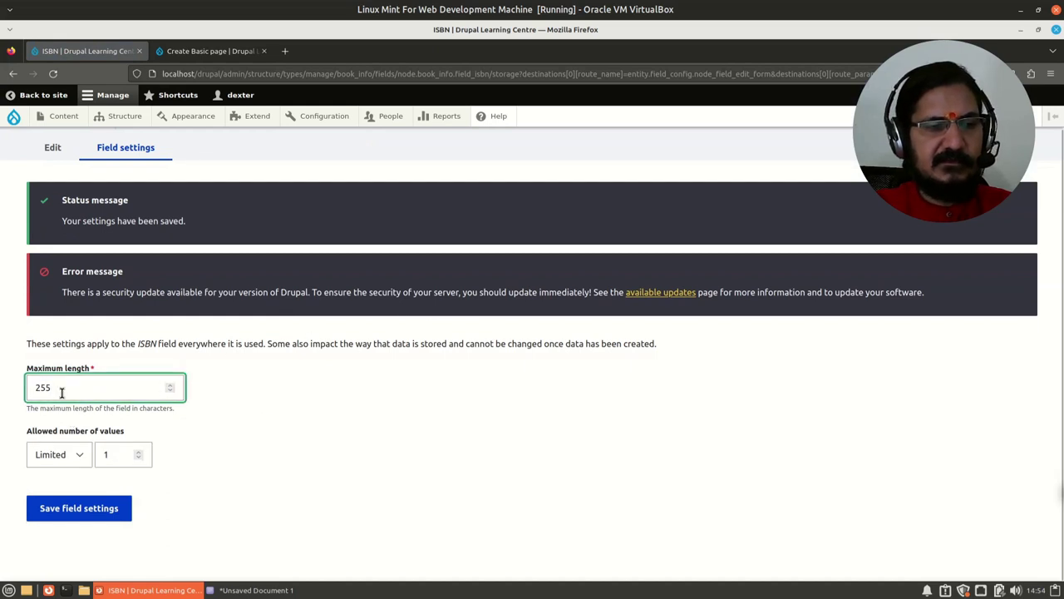
left_click_drag(95, 388, 4, 385)
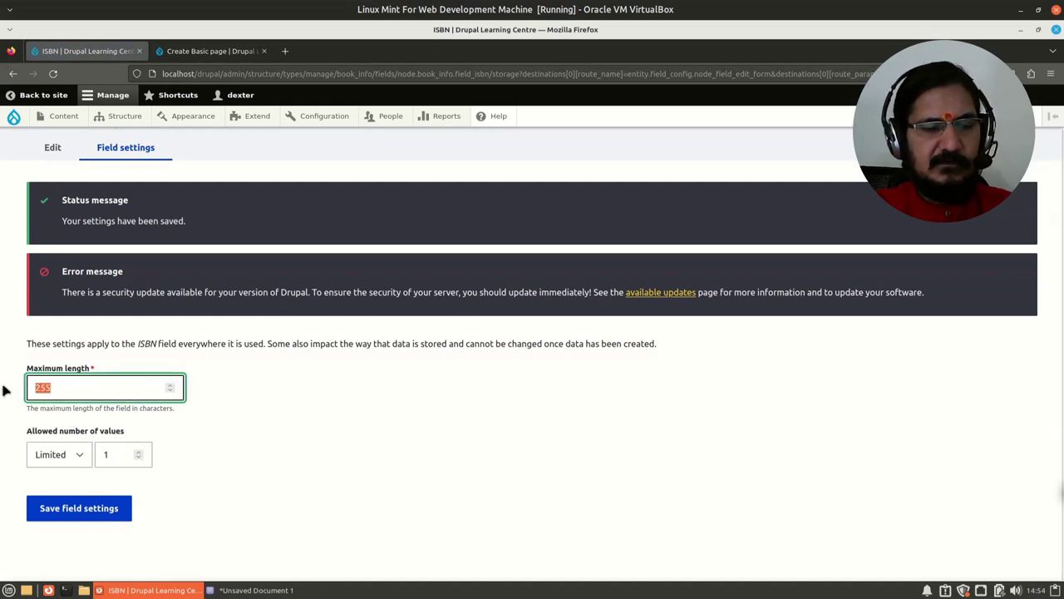
type("13")
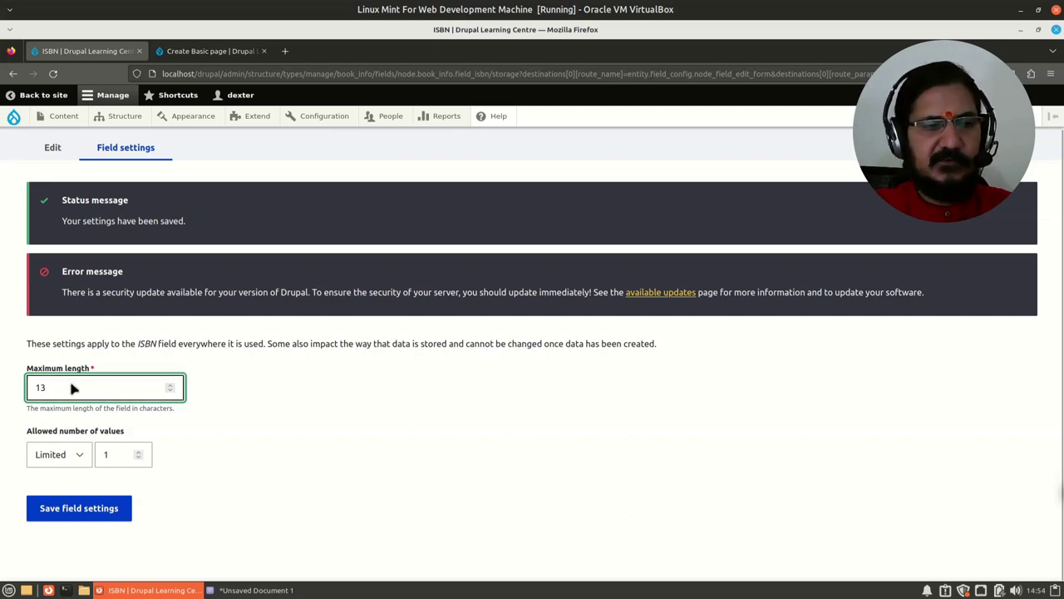
left_click(80, 513)
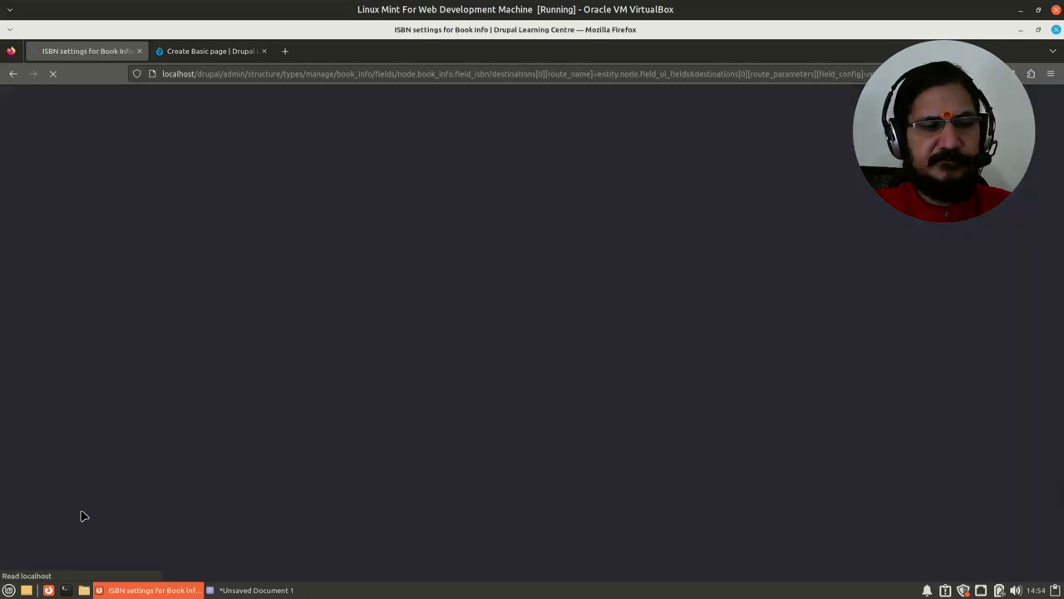
- Save the help text 'Enter ISBN' on the ISBN field, then check the notes in Xed
scroll(81, 509, "down", 3)
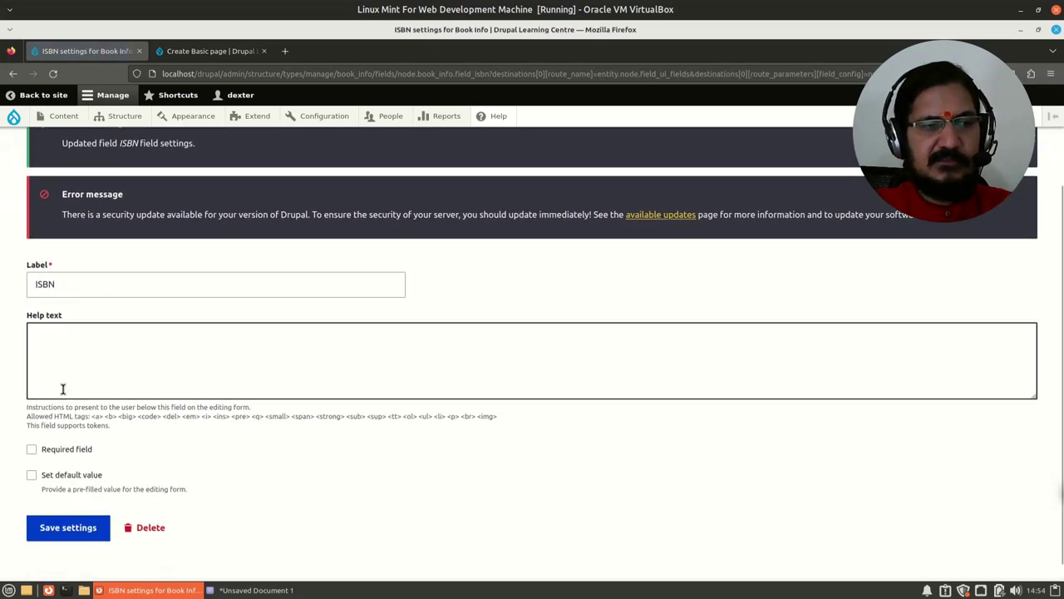
left_click(60, 353)
type("Enter ISBN")
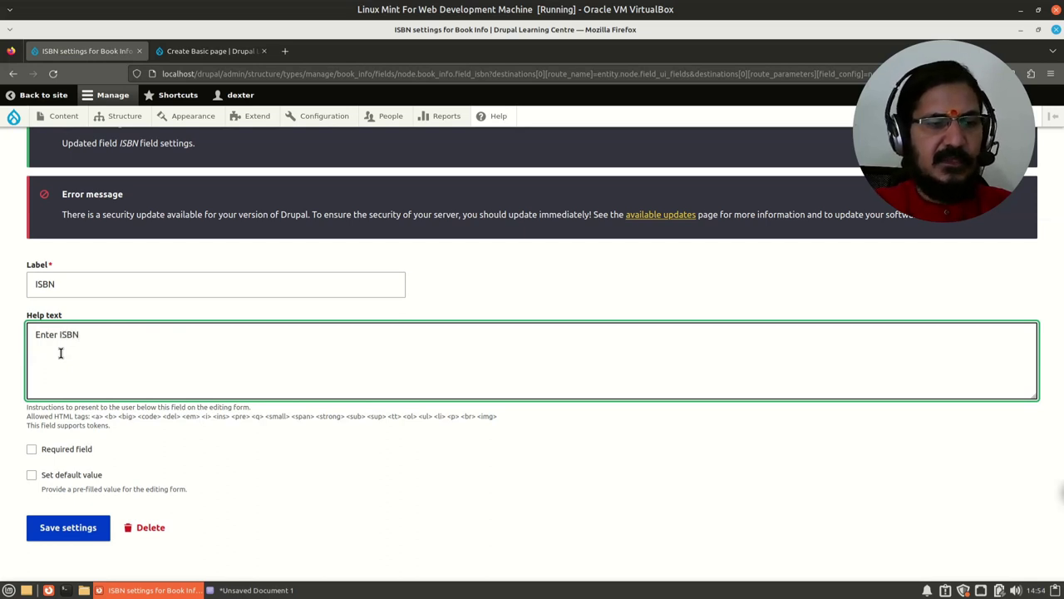
left_click(75, 533)
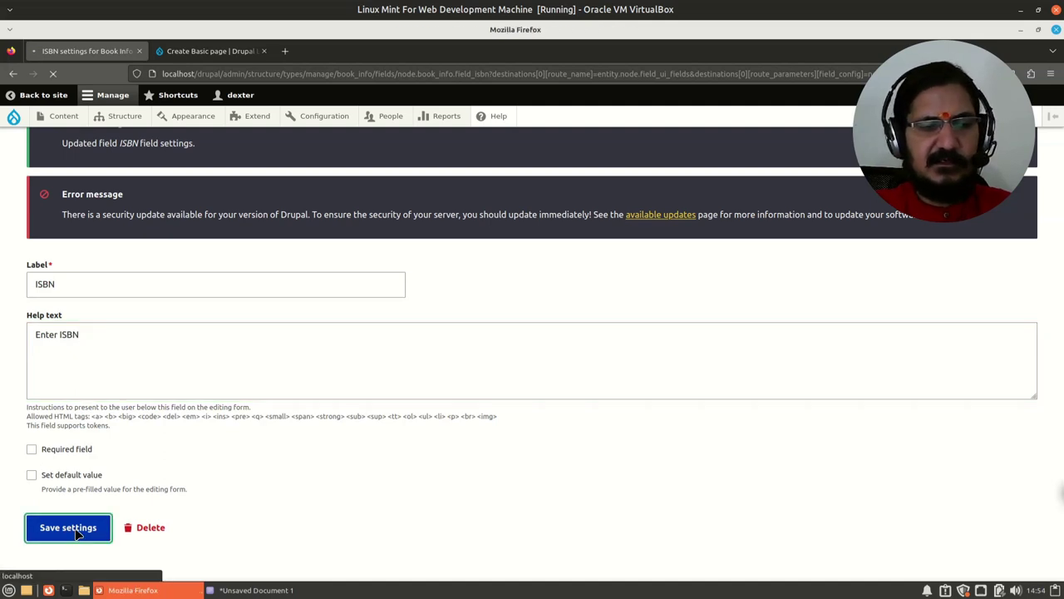
scroll(65, 482, "down", 1)
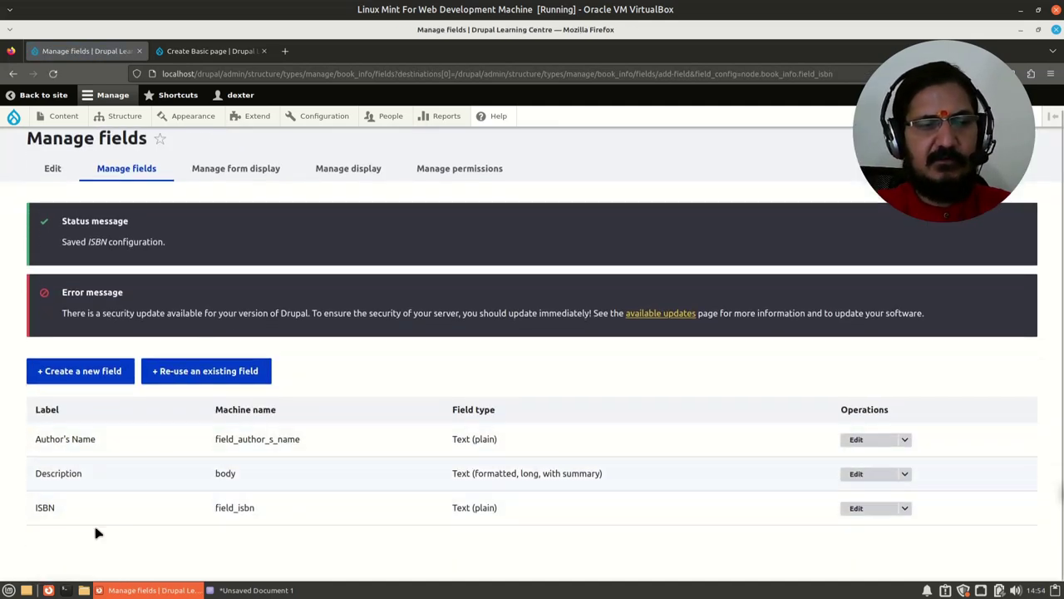
key("alt+Tab")
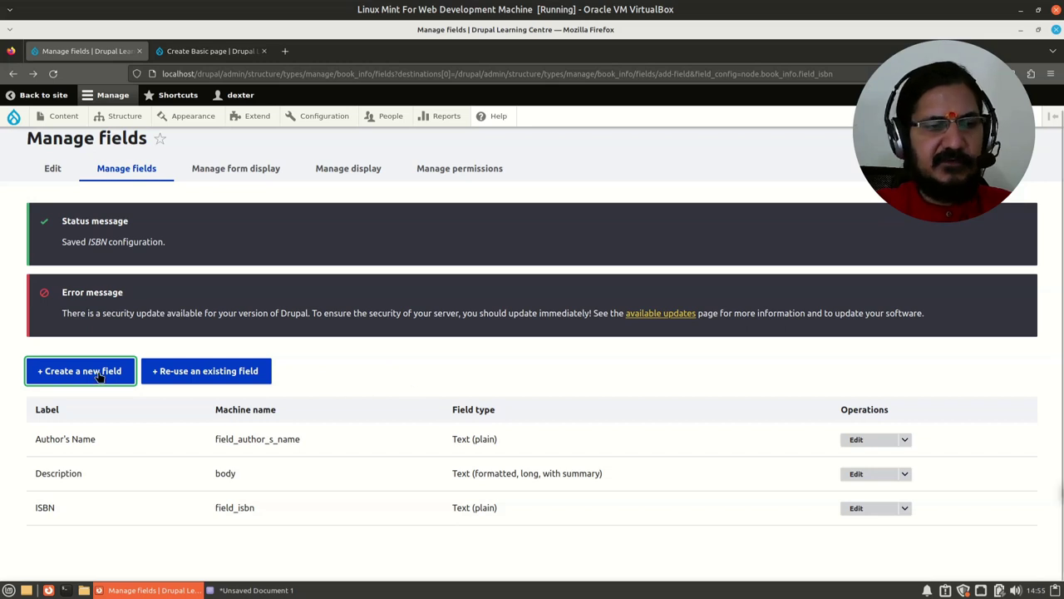
- Create a Text (plain) field labelled Publisher (field_publisher) on Book Info
left_click(103, 369)
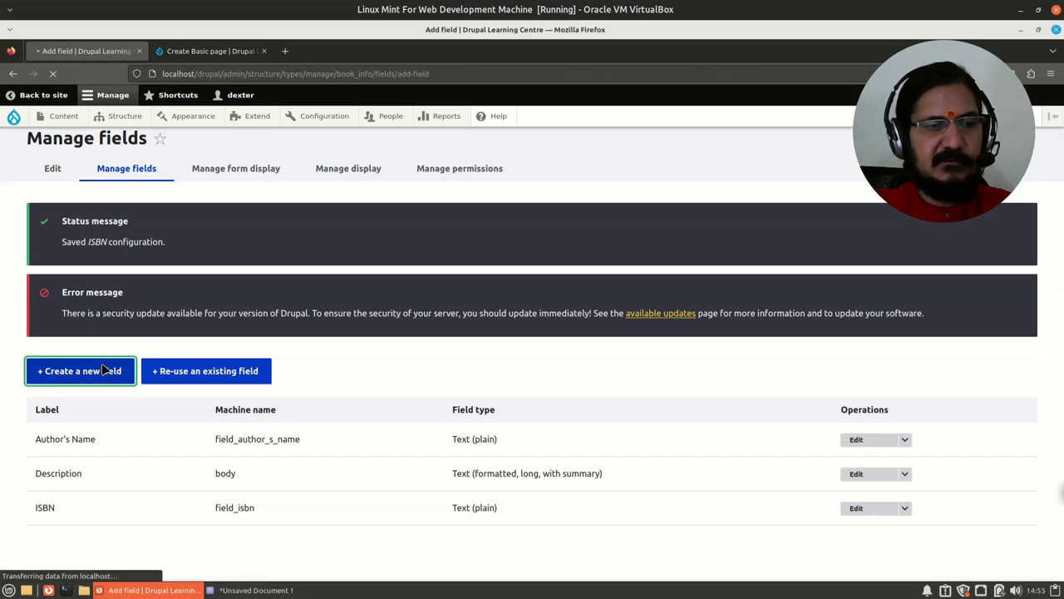
left_click(119, 337)
scroll(125, 466, "down", 5)
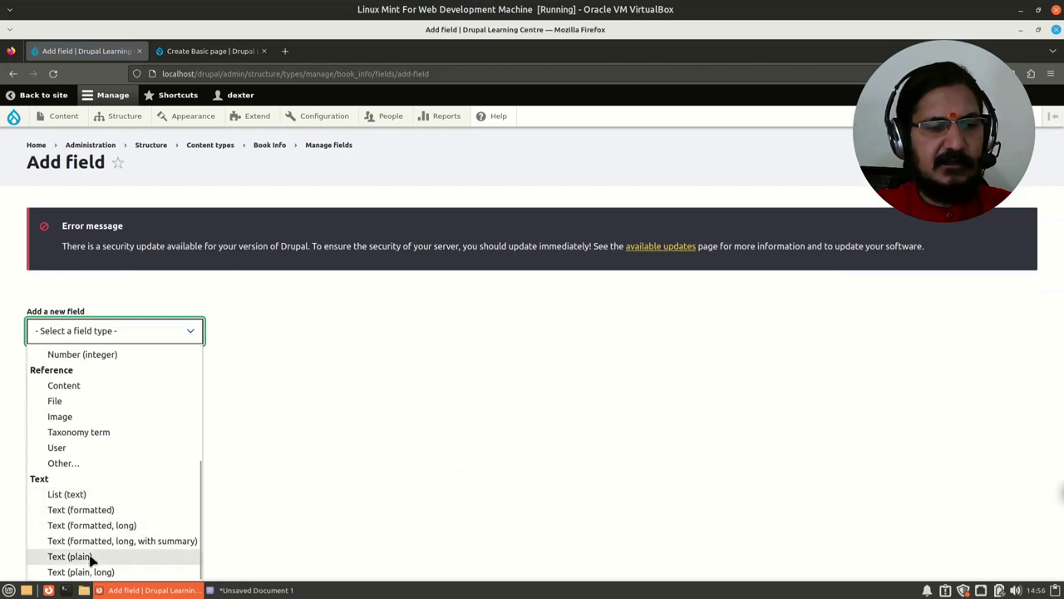
left_click(56, 556)
left_click(81, 396)
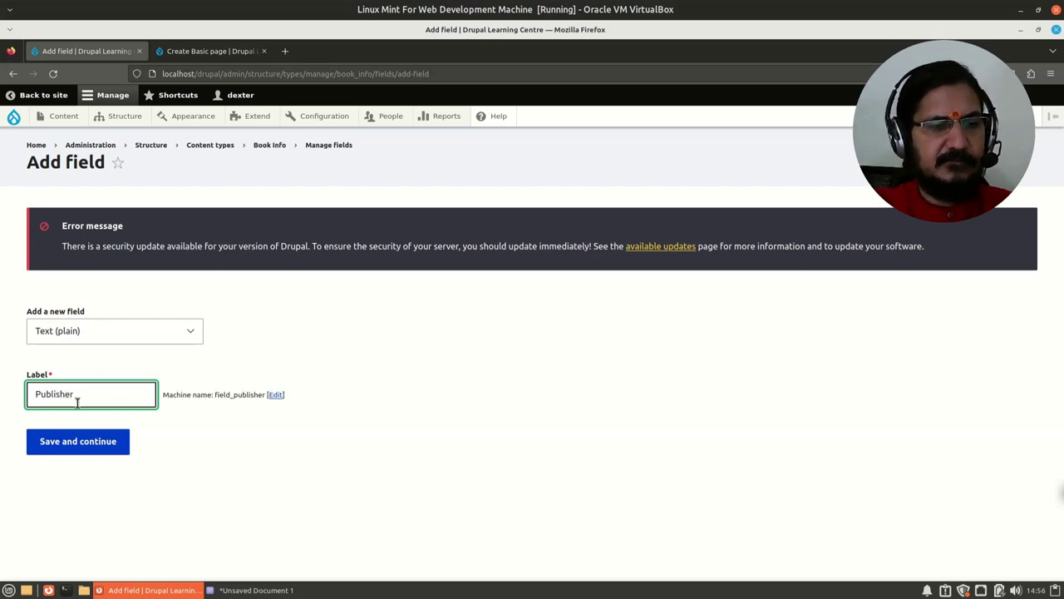
left_click(75, 443)
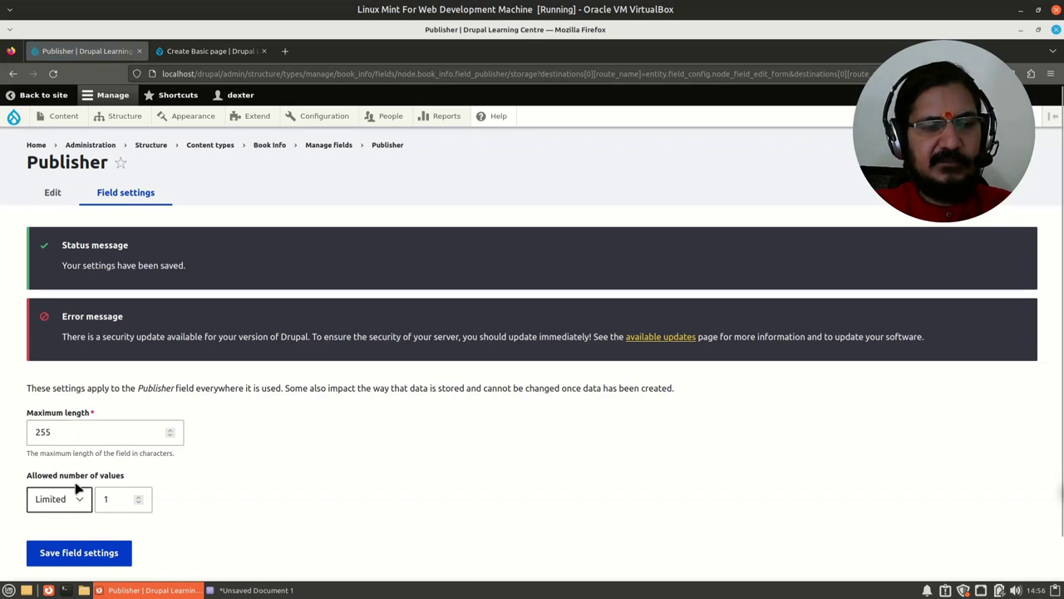
- Keep Publisher's default storage and save it as required with help text 'enter publisher'
left_click(93, 555)
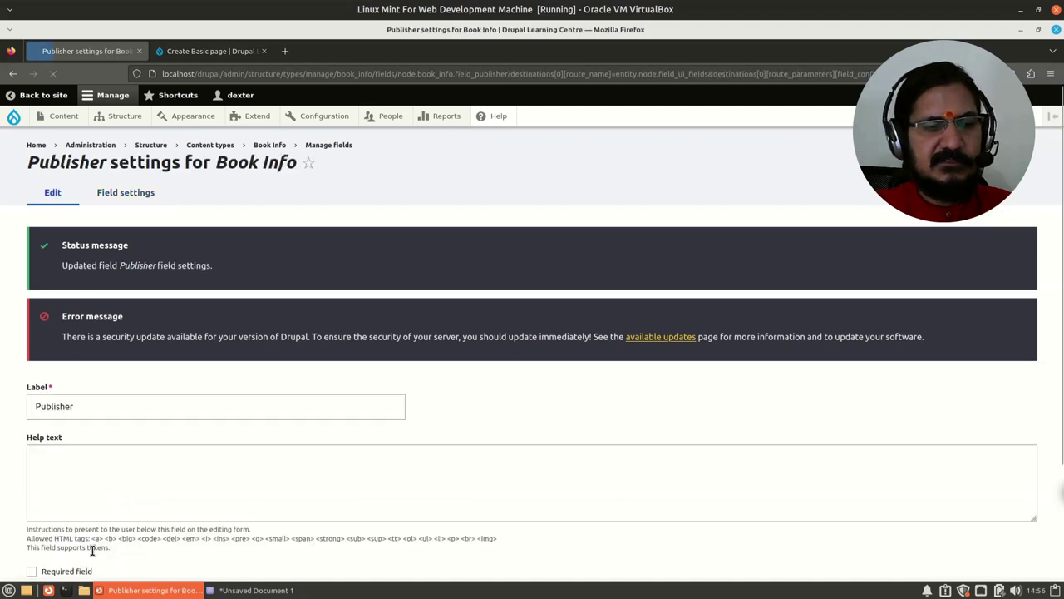
scroll(104, 499, "down", 3)
left_click(100, 380)
type("e")
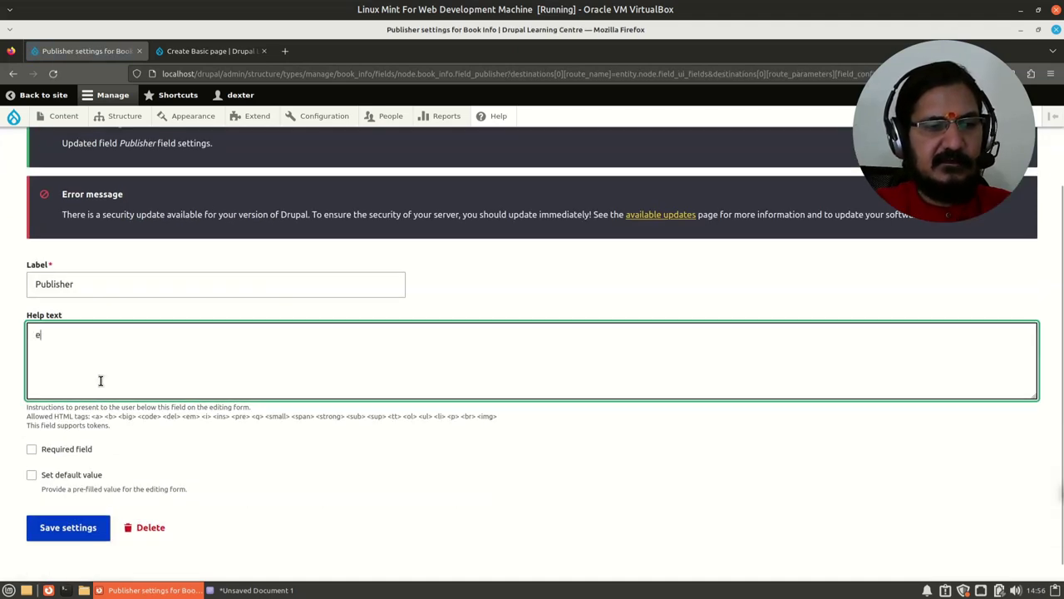
type("nter publisher")
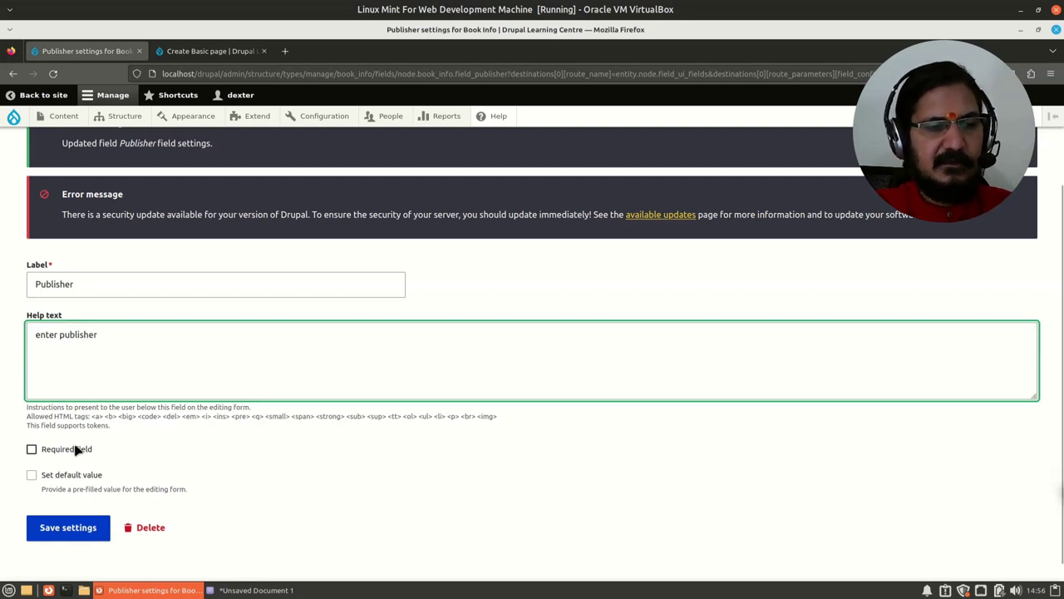
left_click(33, 450)
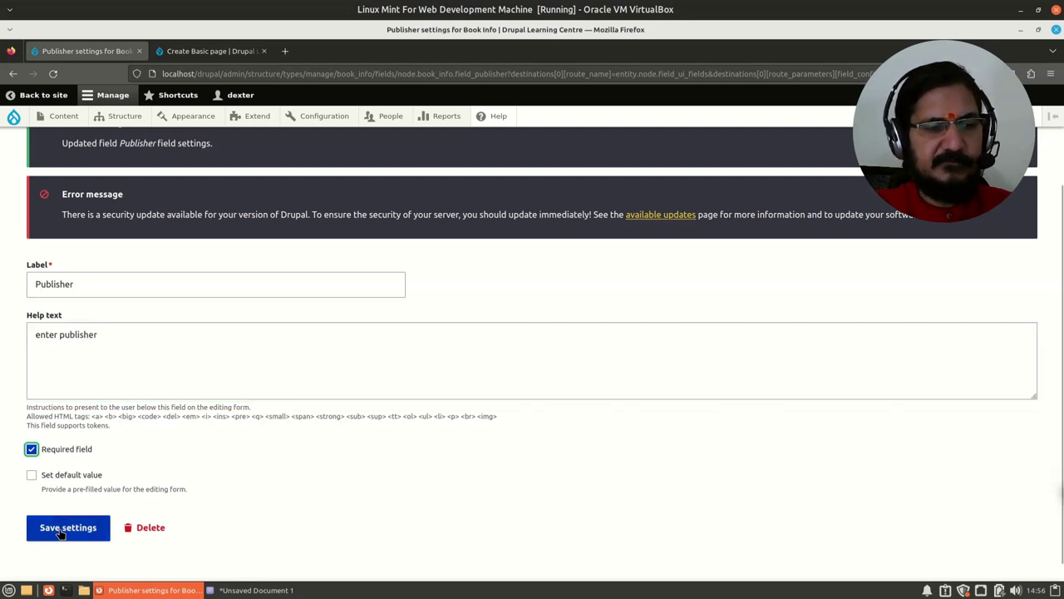
left_click(60, 527)
scroll(64, 529, "down", 1)
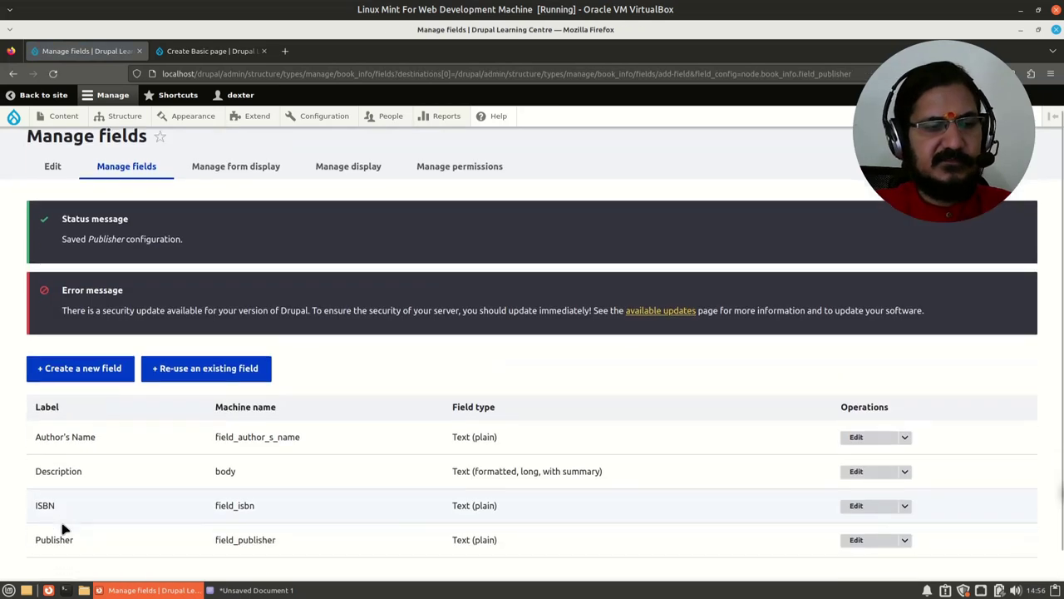
- Create a new Date field labelled PublicationDate (field_publicationdate) on Book Info
key("alt+Tab")
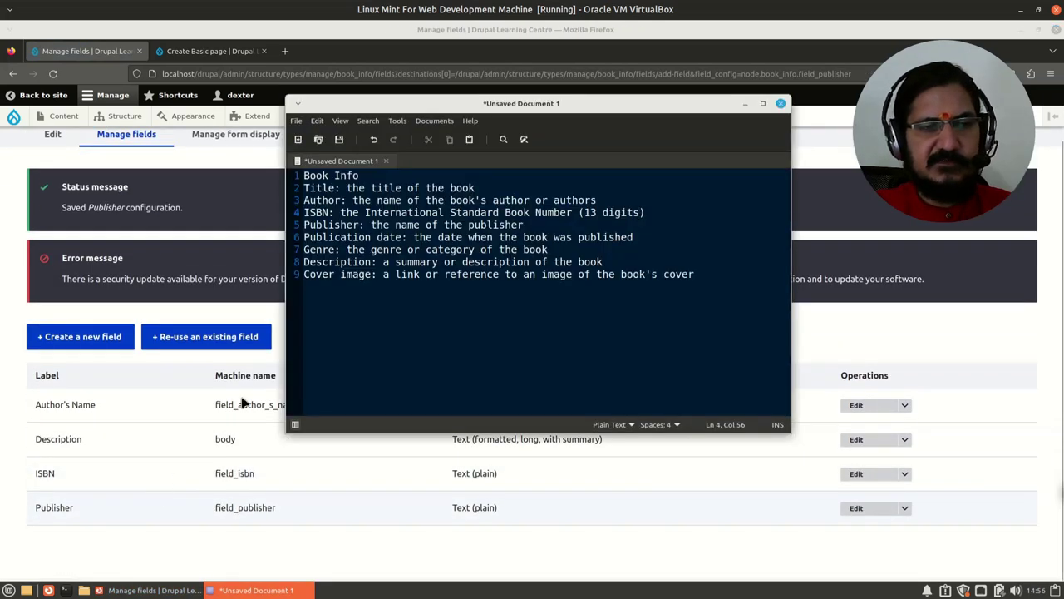
key("alt+Tab")
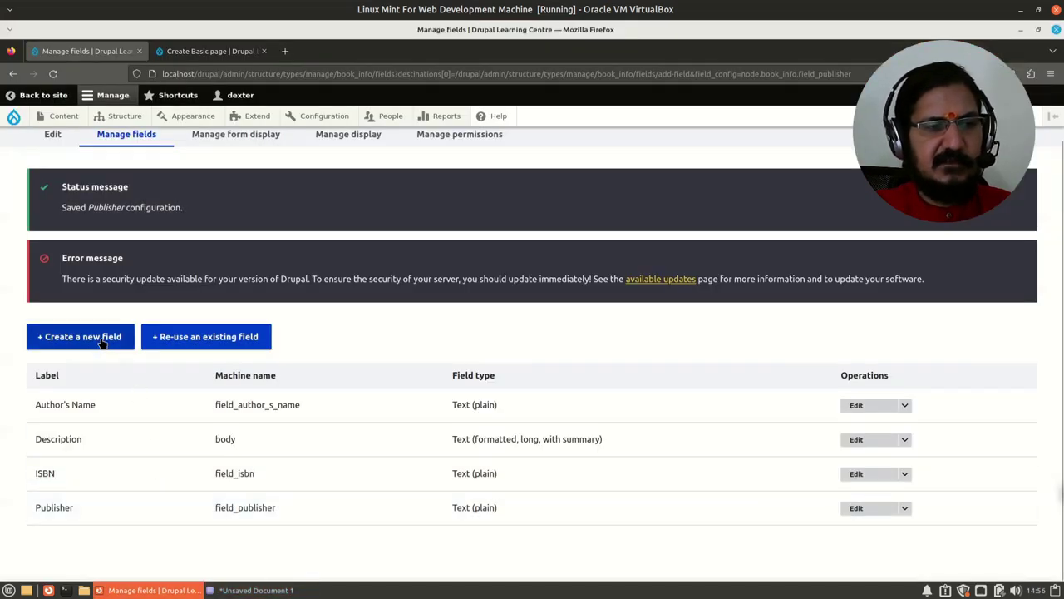
left_click(103, 339)
left_click(102, 332)
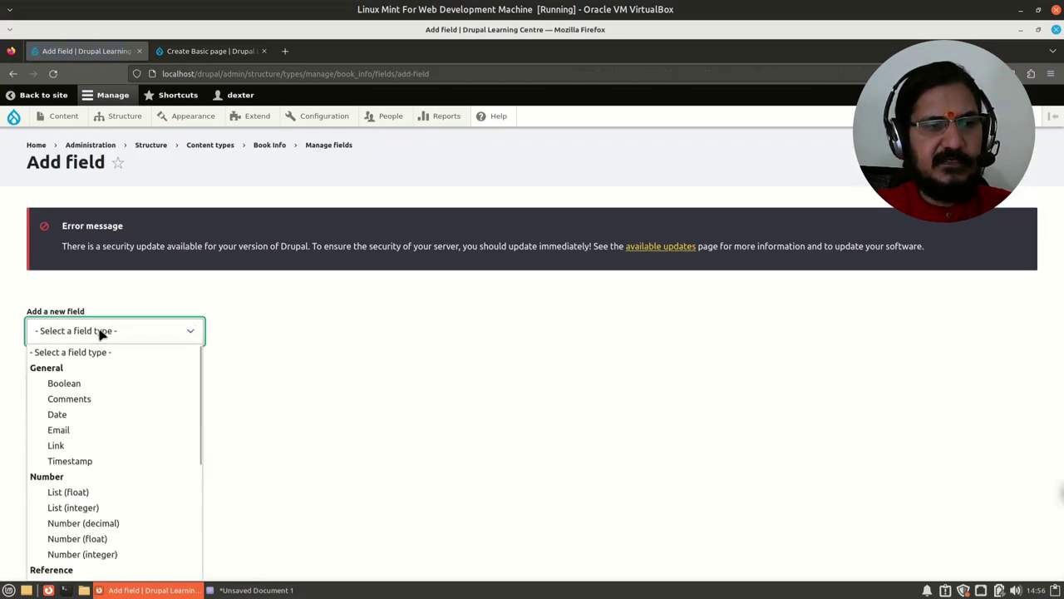
left_click(111, 415)
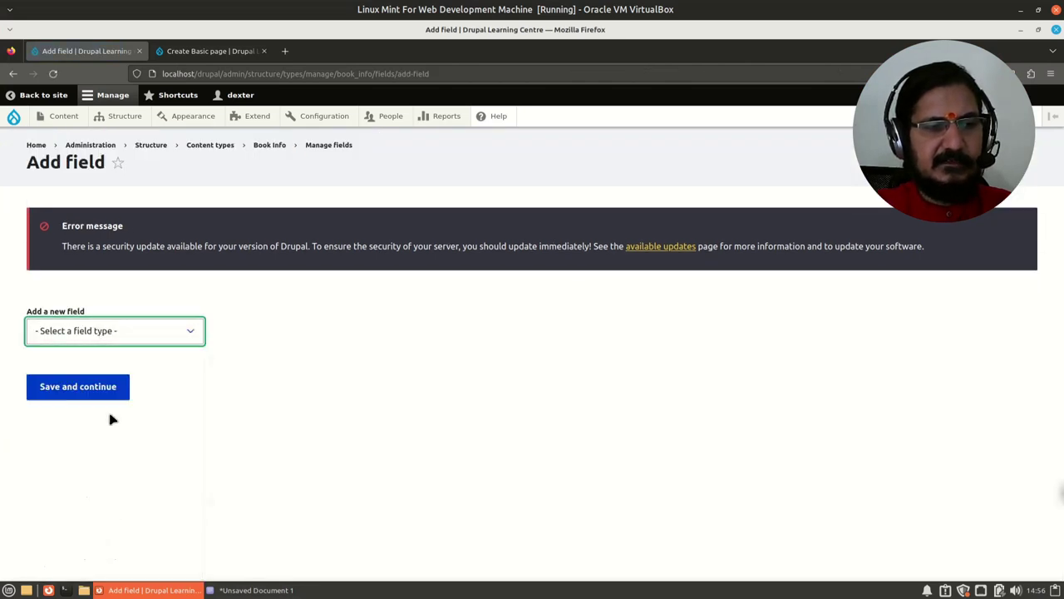
left_click(84, 396)
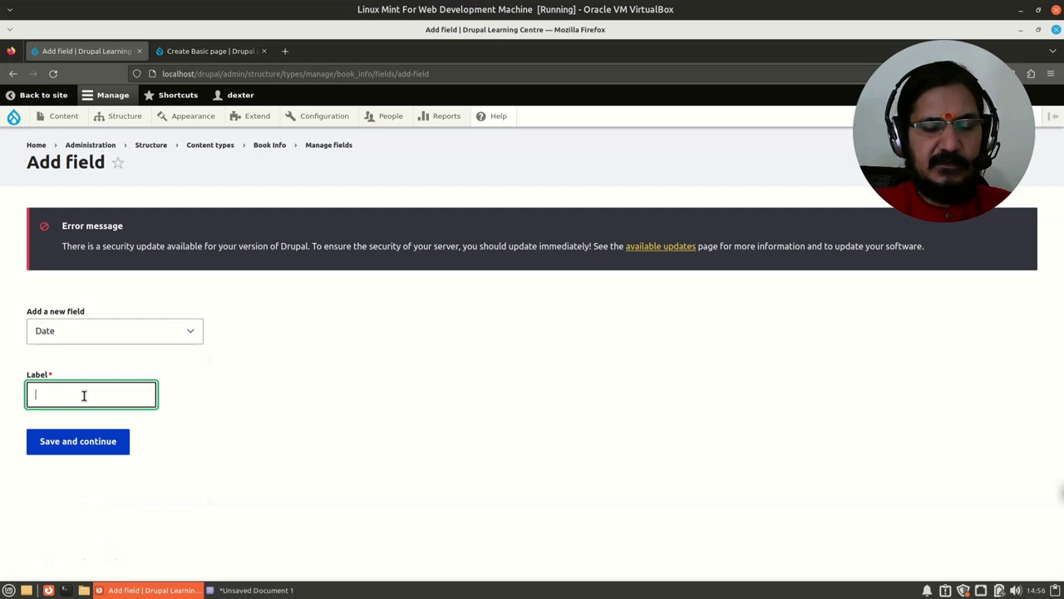
type("PublicationDate")
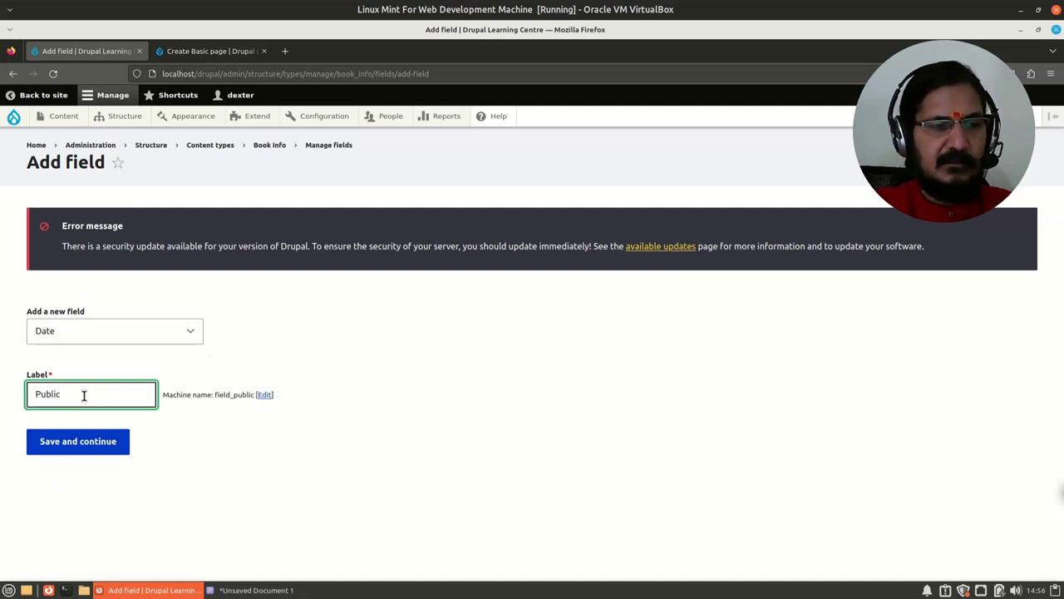
left_click(87, 445)
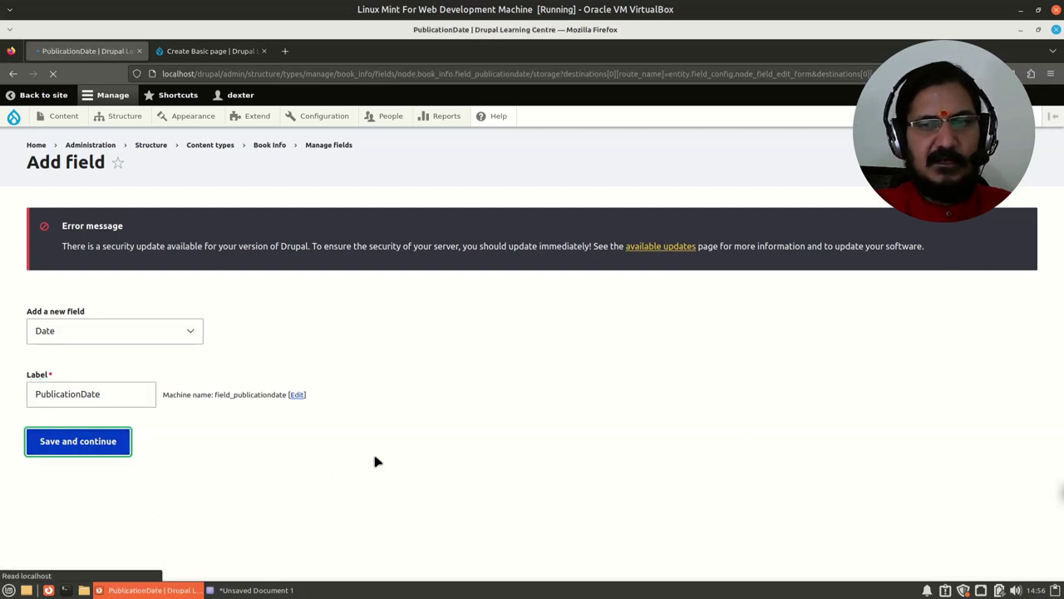
- Switch PublicationDate's date type to Date only and save its field settings
scroll(375, 461, "down", 1)
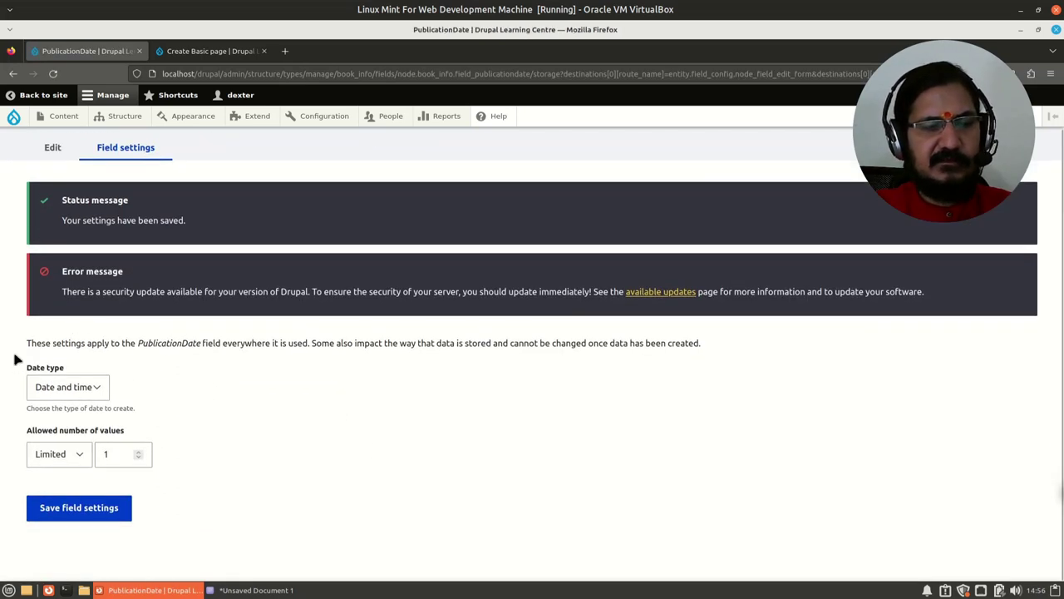
left_click(128, 453)
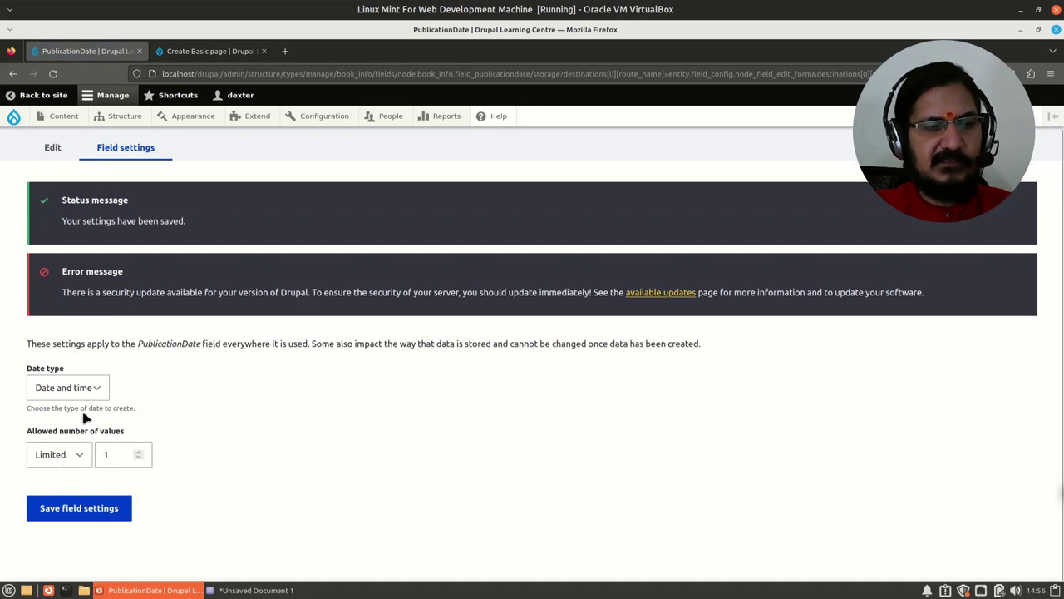
left_click(97, 388)
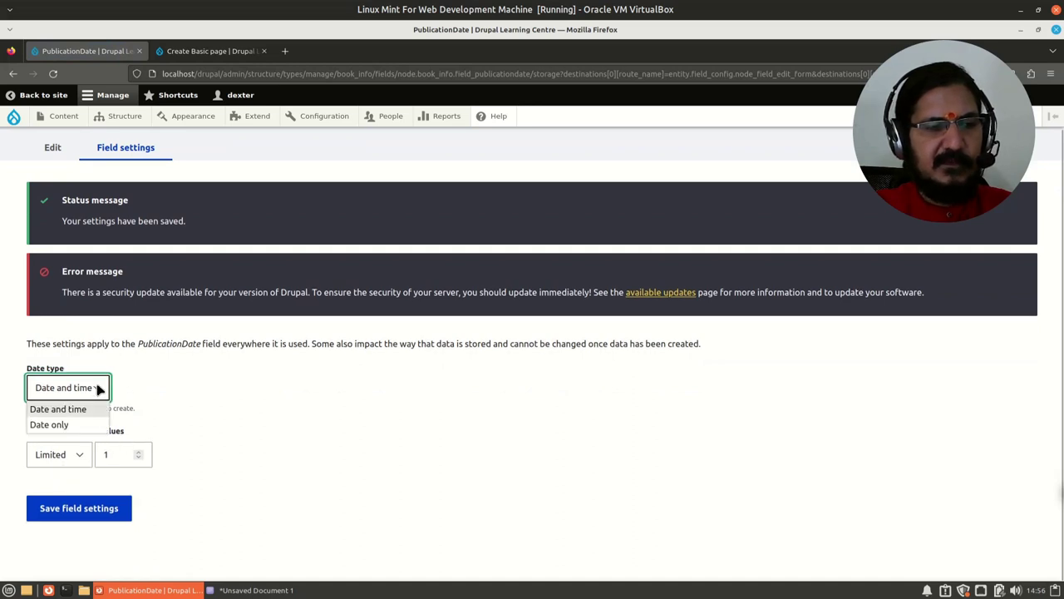
left_click(75, 425)
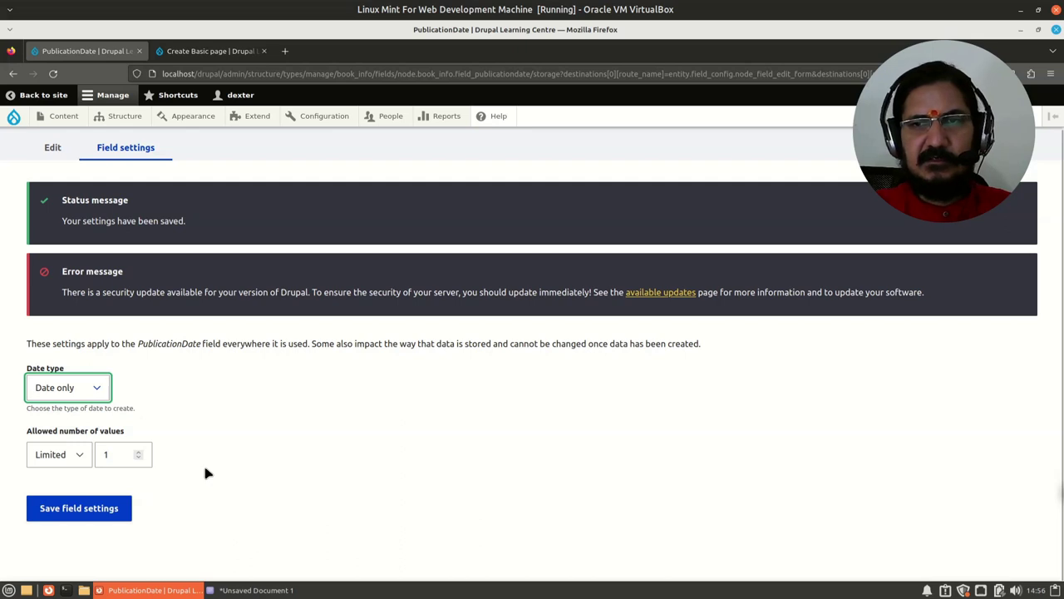
left_click(73, 510)
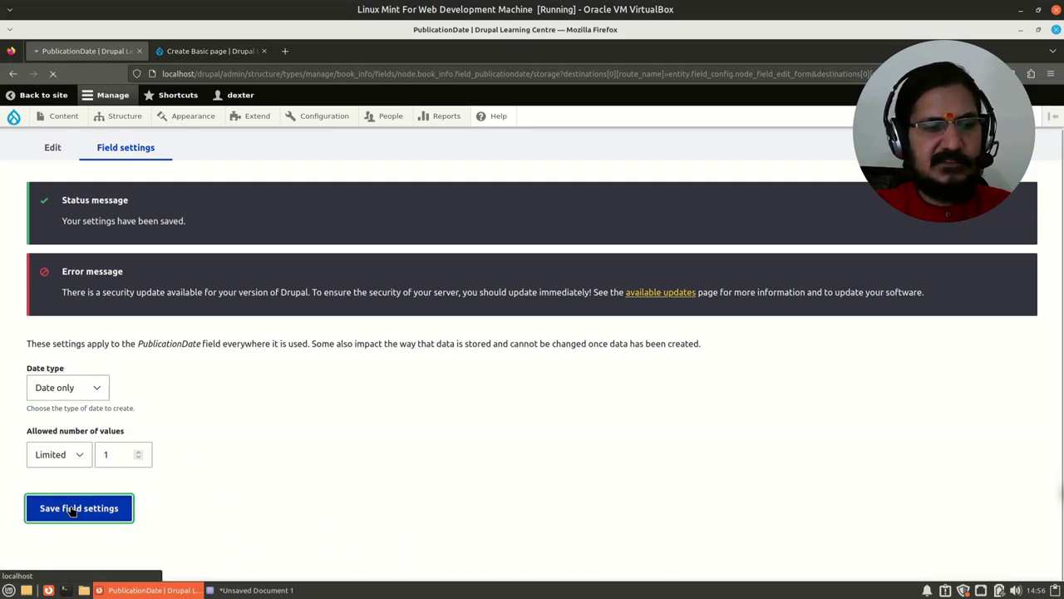
- Save PublicationDate as a required field with help text 'Enter Publication date'
scroll(282, 434, "down", 3)
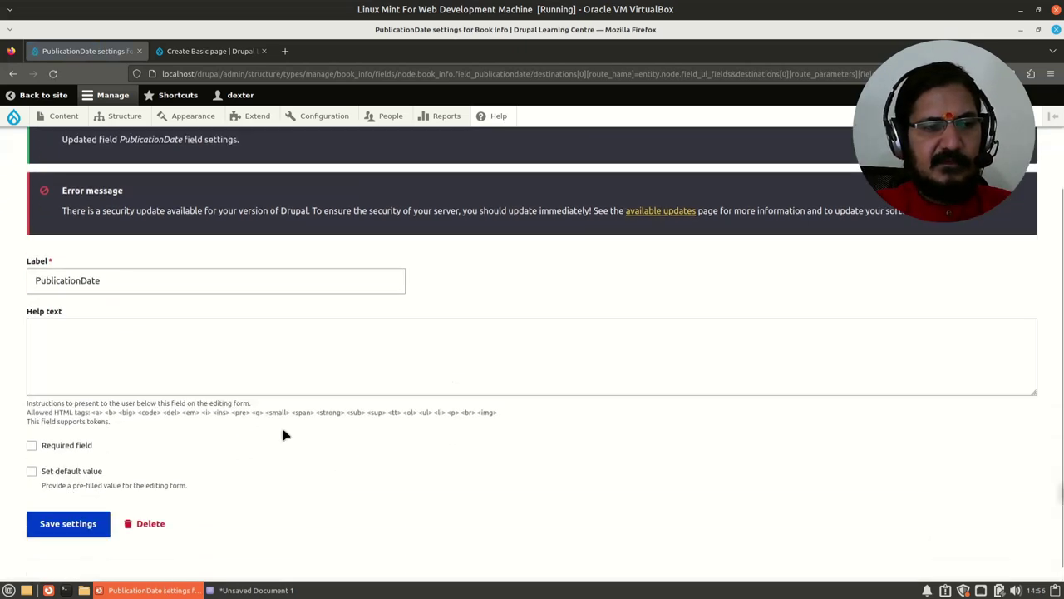
left_click(247, 356)
type("Enter ")
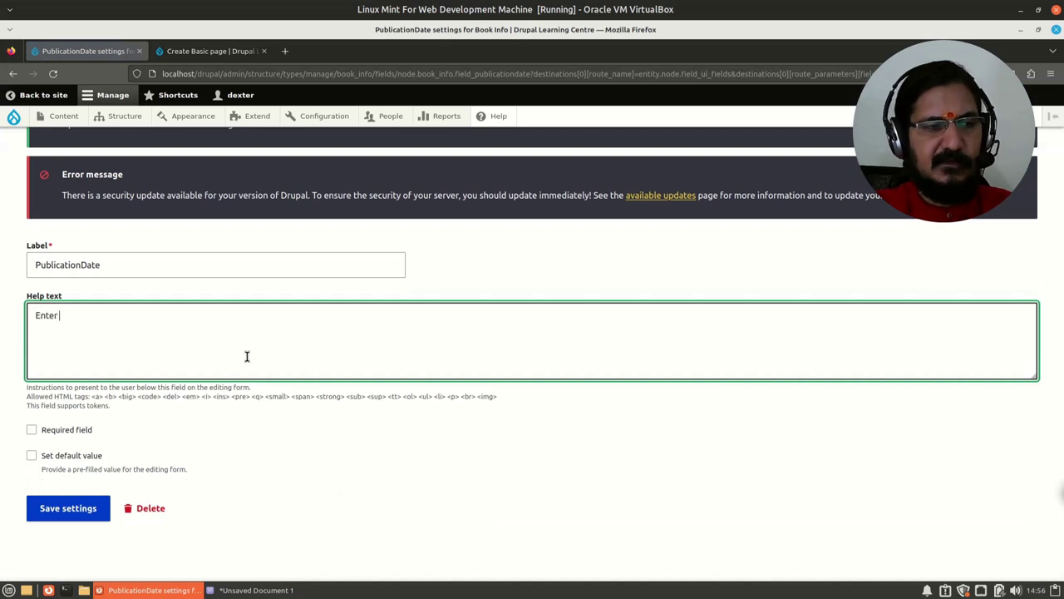
type(" Publication datae")
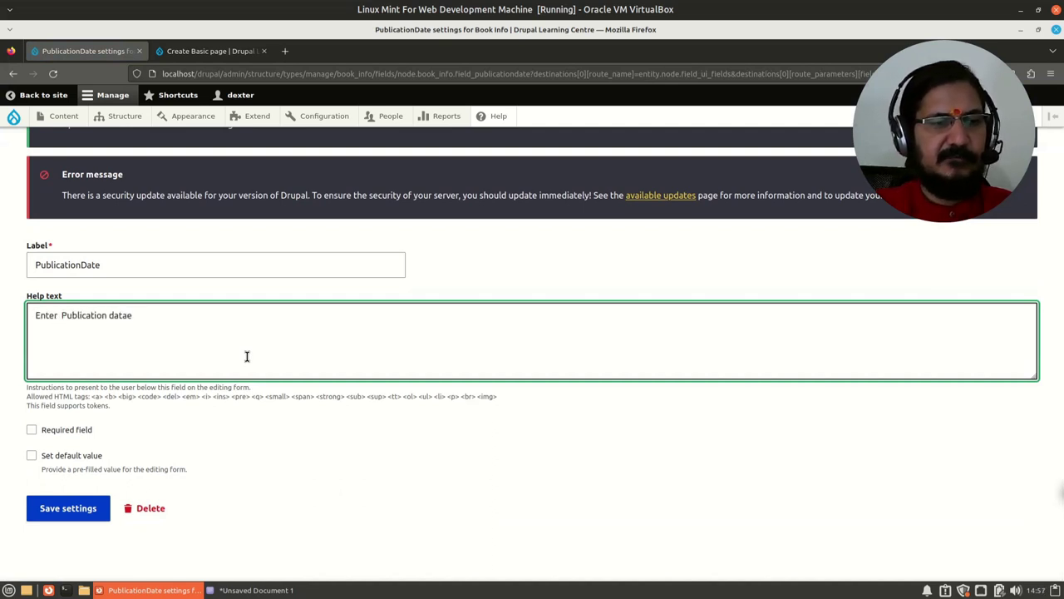
left_click(31, 429)
left_click(69, 514)
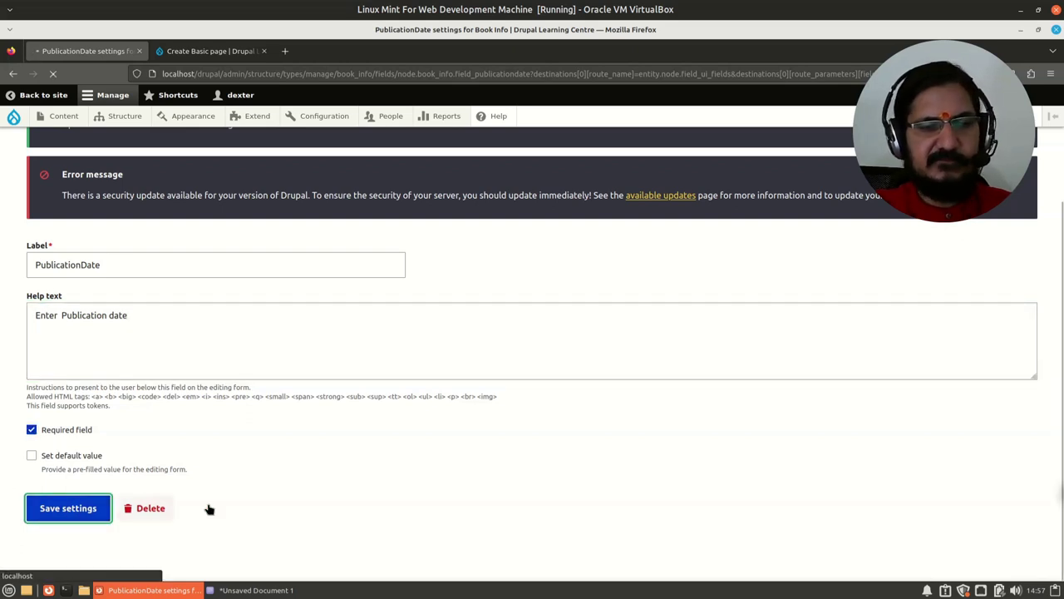
scroll(615, 473, "down", 2)
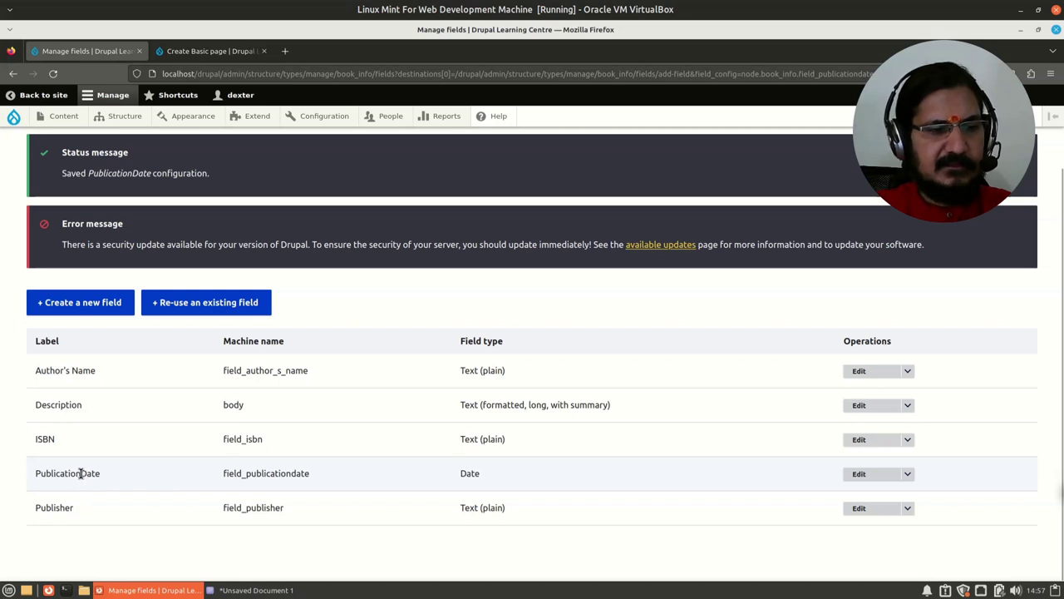
- Change the PublicationDate label to 'Publication Date' and save the field
left_click(859, 473)
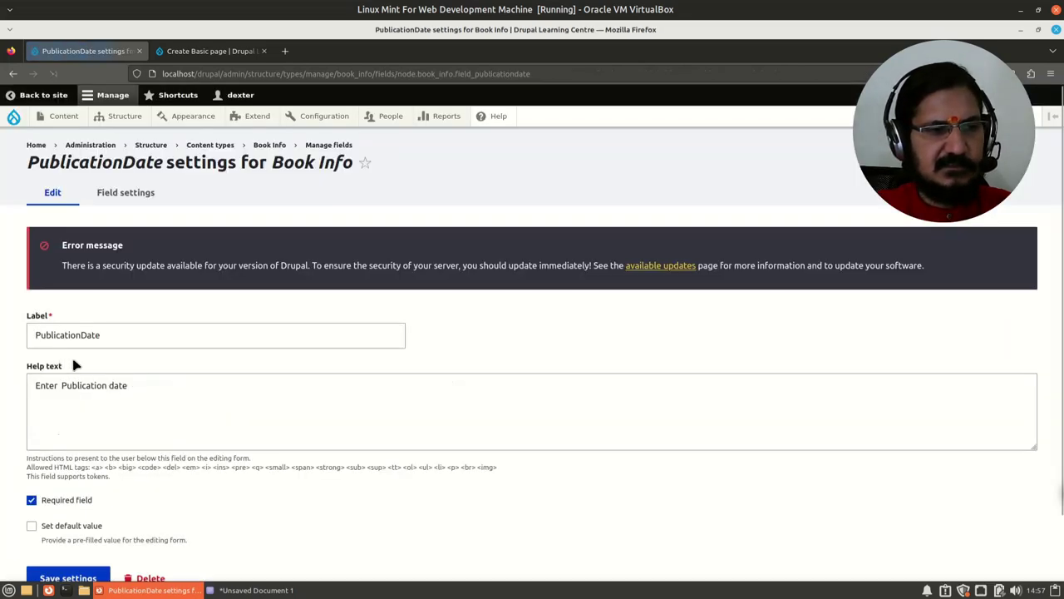
left_click(79, 335)
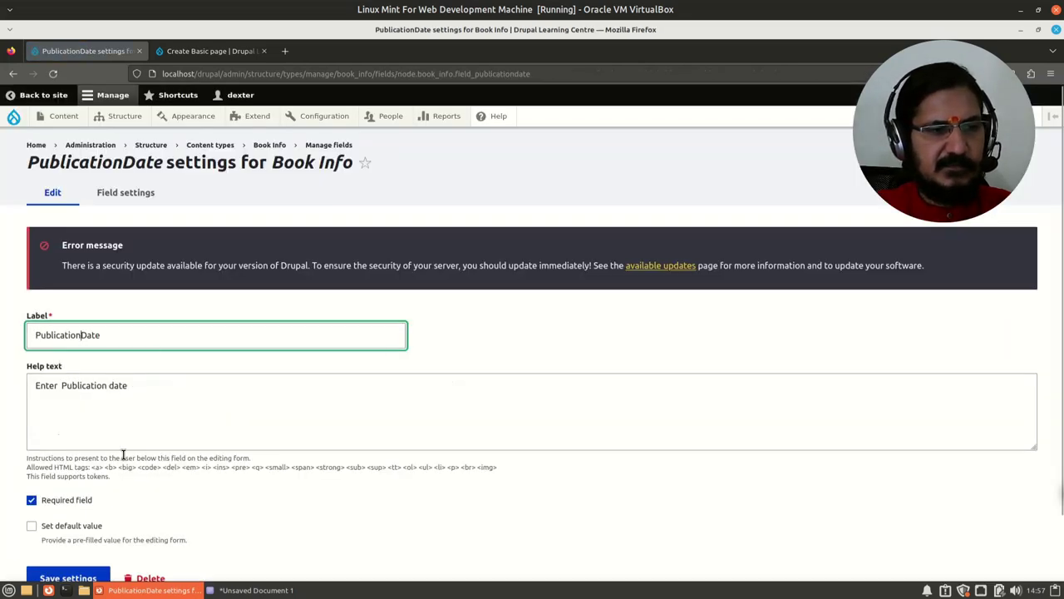
left_click(254, 412)
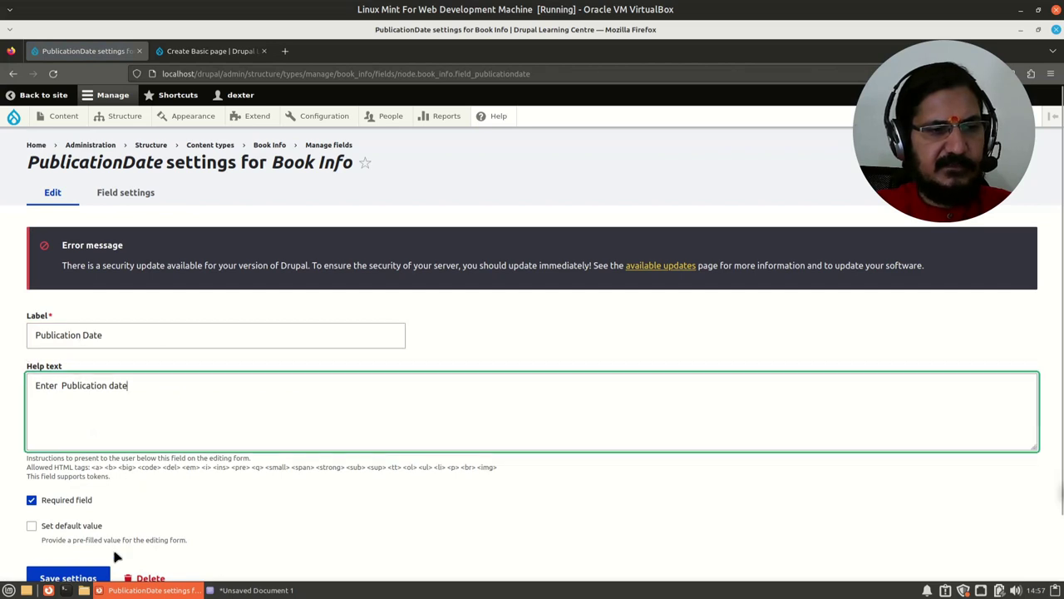
scroll(116, 553, "down", 2)
left_click(91, 508)
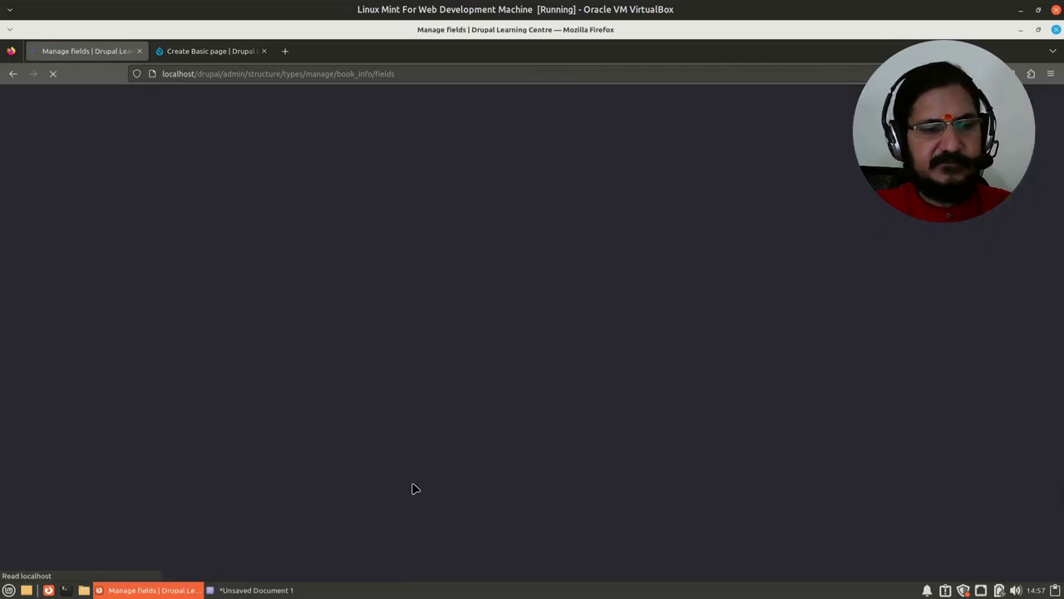
scroll(413, 497, "down", 2)
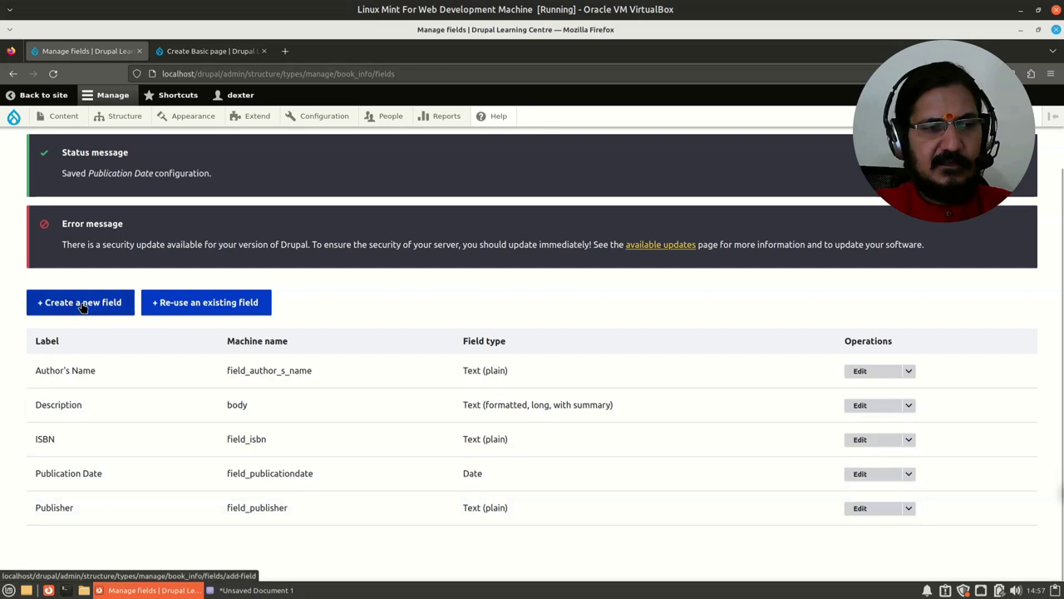
- Create a List (text) field labelled Genre (field_genre) on Book Info
key("alt+Tab")
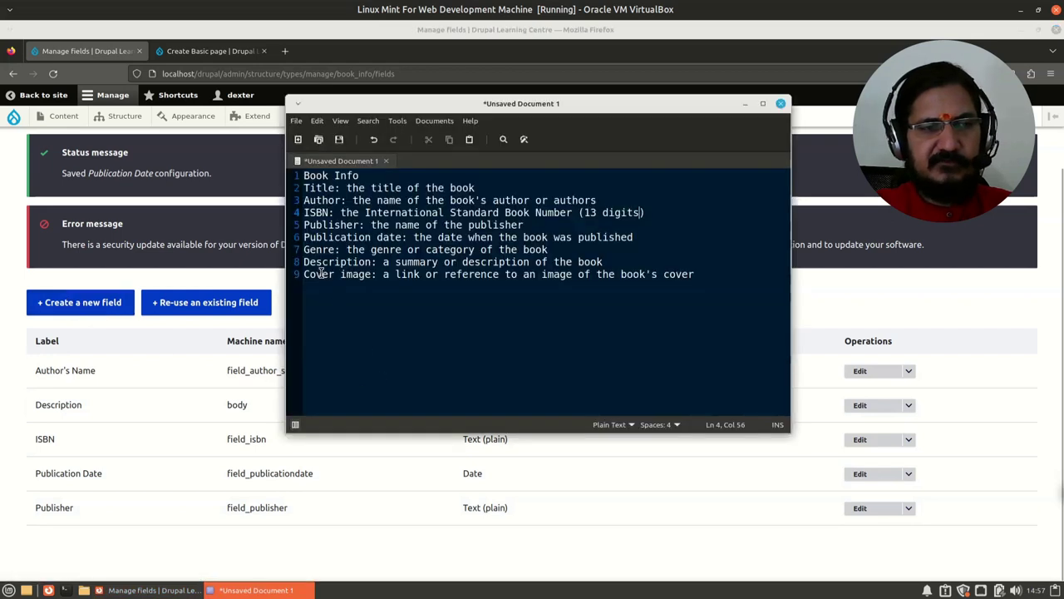
left_click_drag(304, 249, 335, 250)
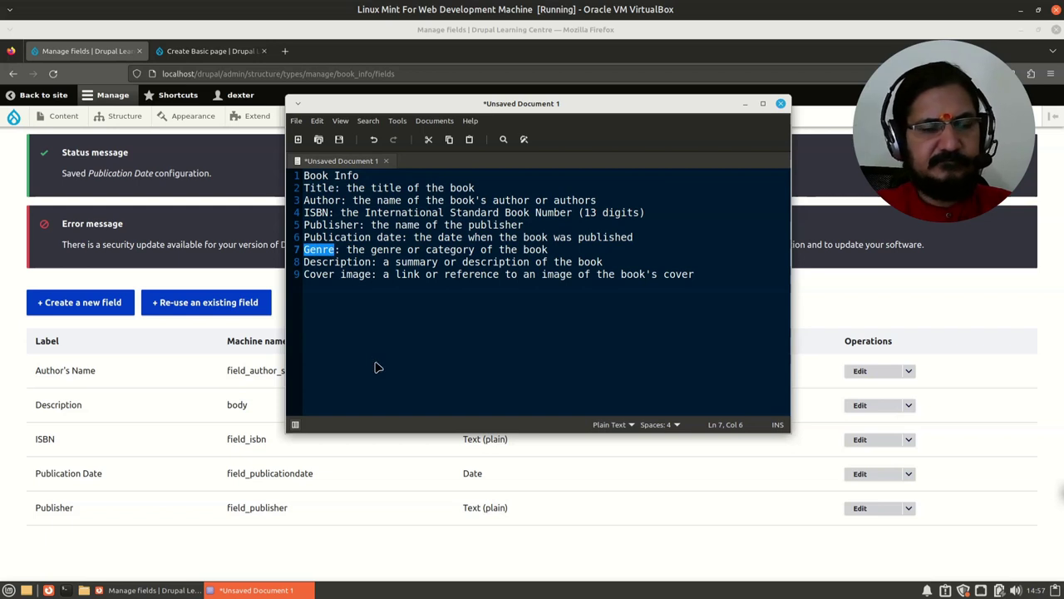
key("alt+Tab")
left_click(102, 304)
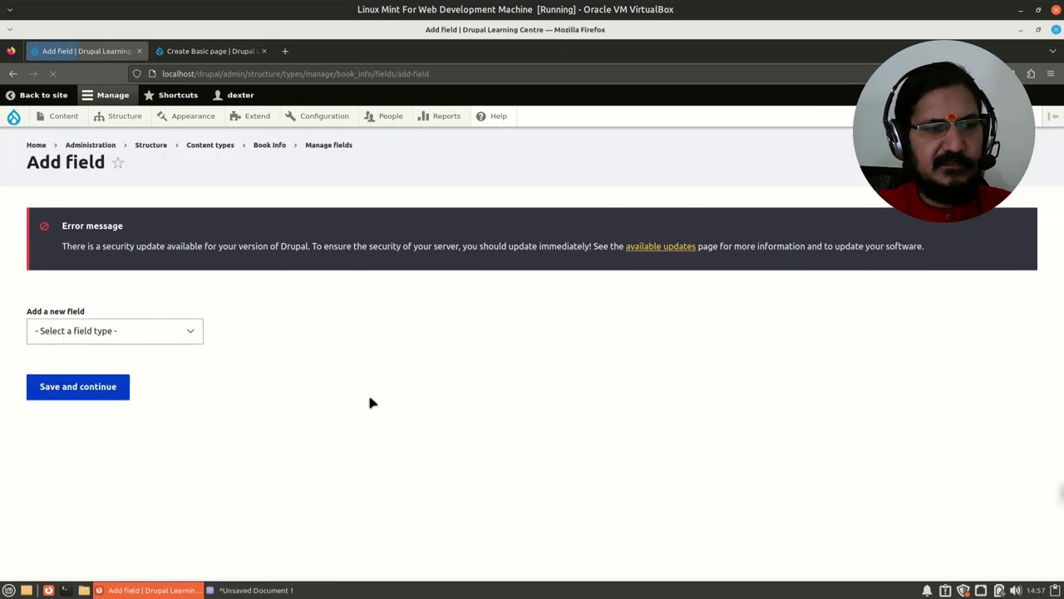
left_click(156, 332)
scroll(168, 478, "down", 4)
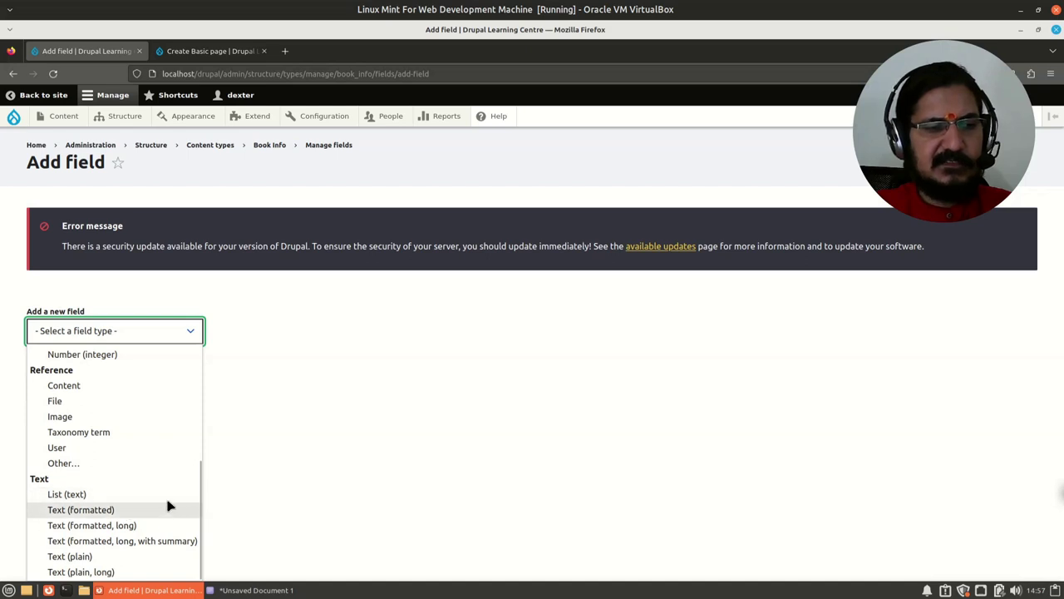
scroll(164, 493, "up", 2)
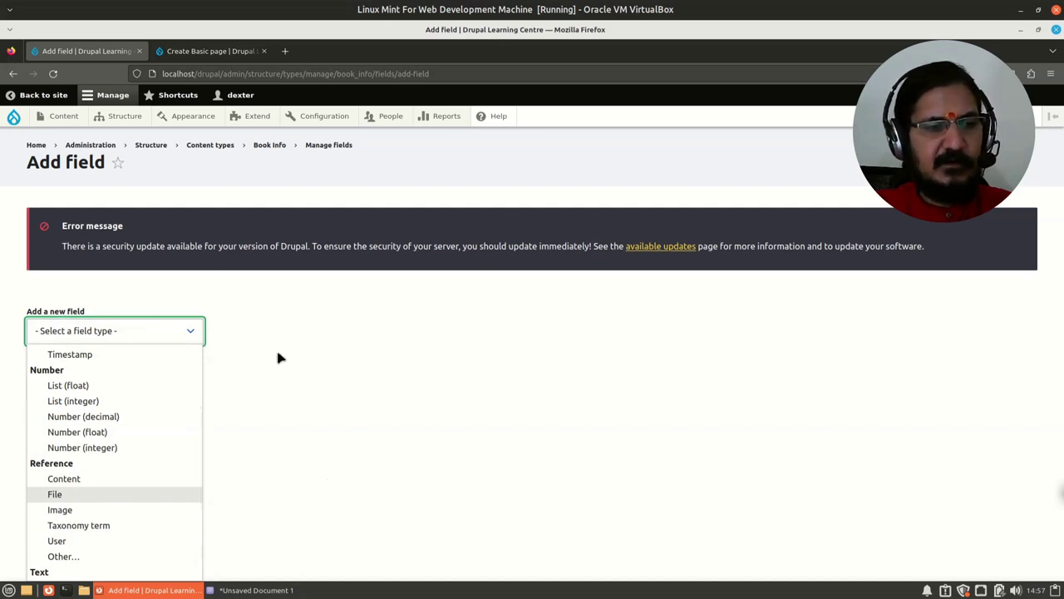
scroll(182, 428, "up", 3)
scroll(182, 428, "down", 7)
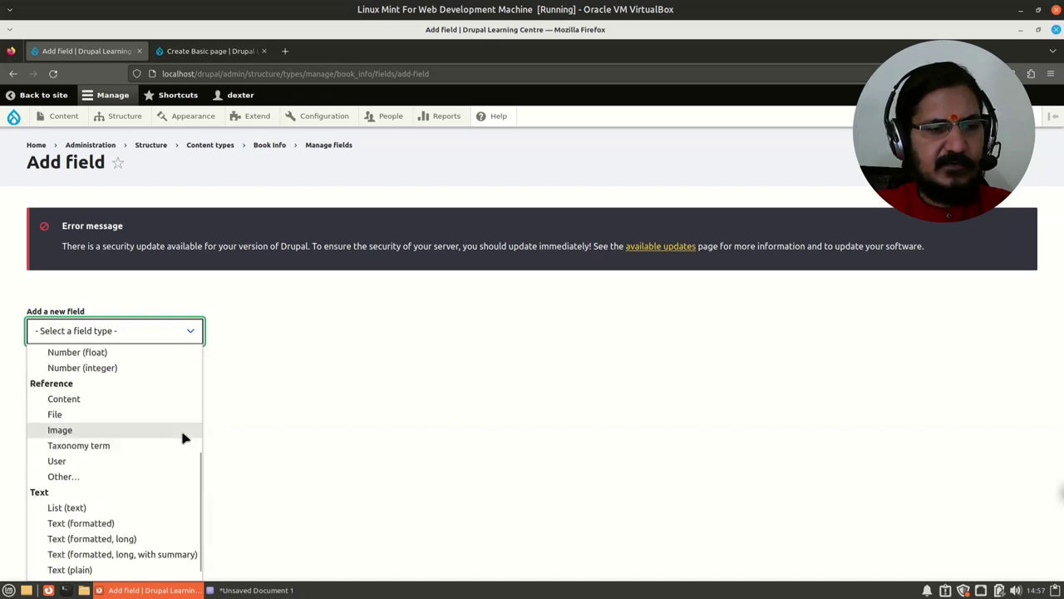
left_click(129, 496)
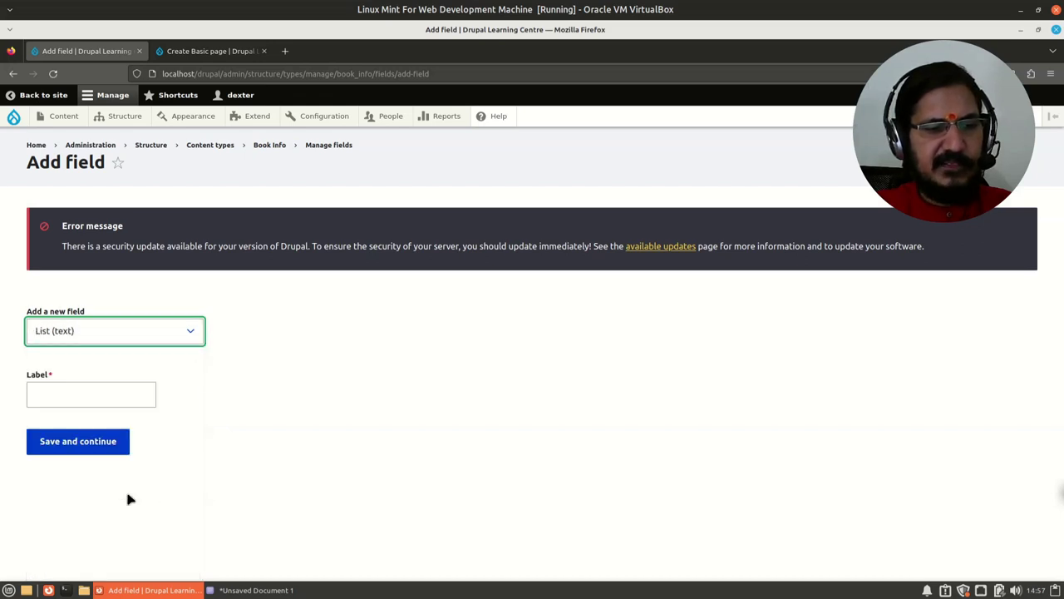
left_click(116, 398)
type("Genre")
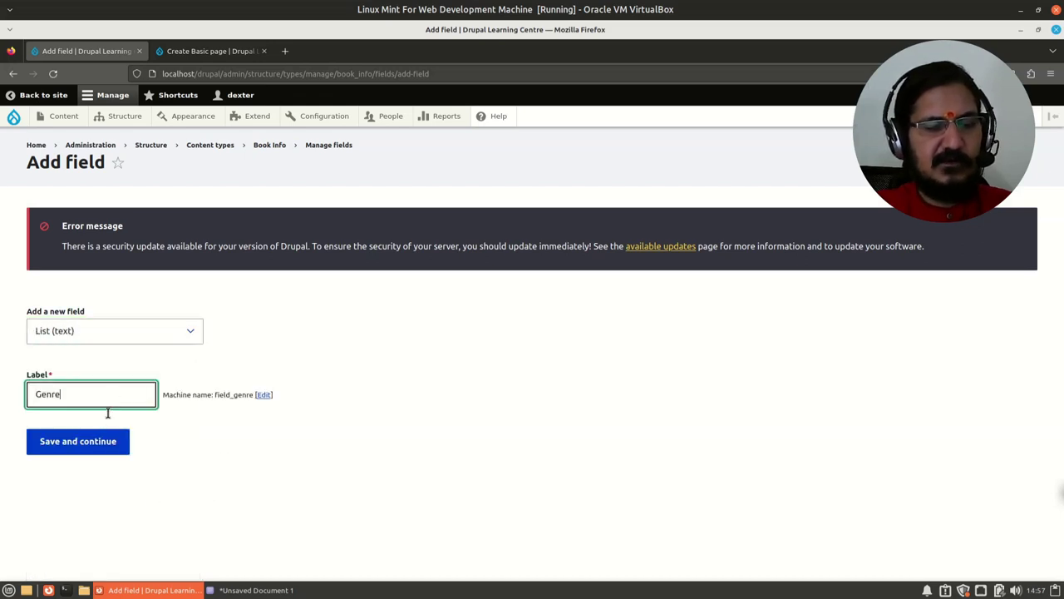
left_click(92, 449)
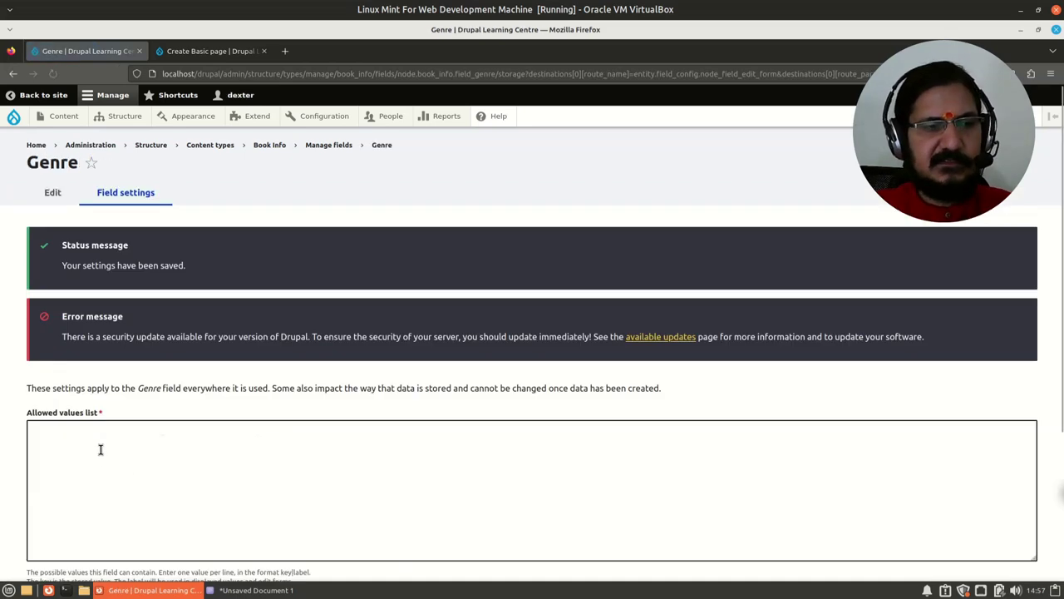
- Enter Genre allowed values sf|Science Fiction, hr|Horror, bg|Biography, hs|History and save them
scroll(133, 449, "down", 1)
scroll(126, 412, "down", 1)
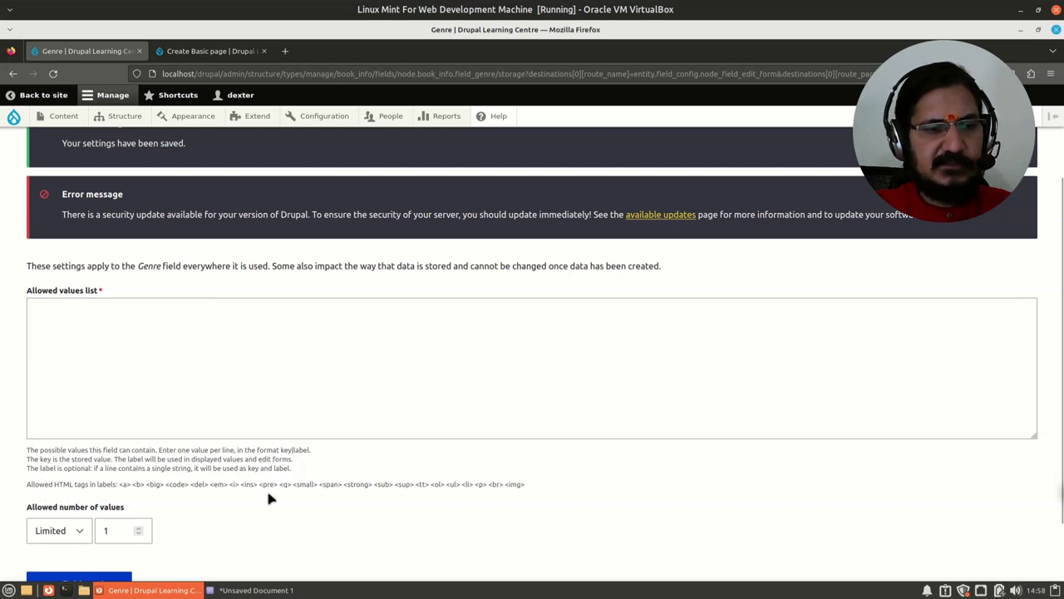
left_click_drag(281, 449, 308, 449)
left_click(130, 316)
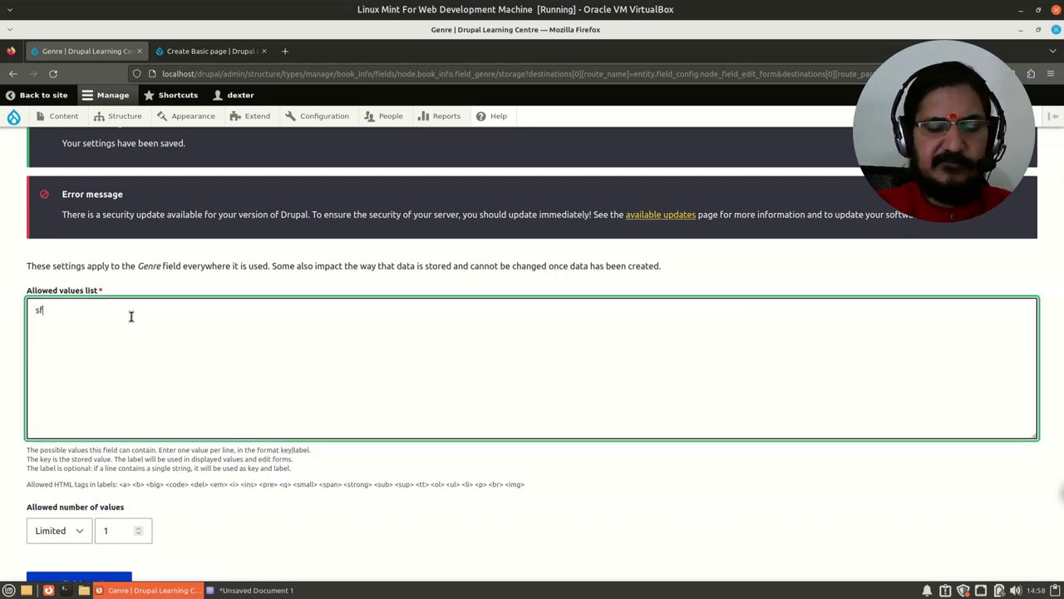
type("sf|Sci")
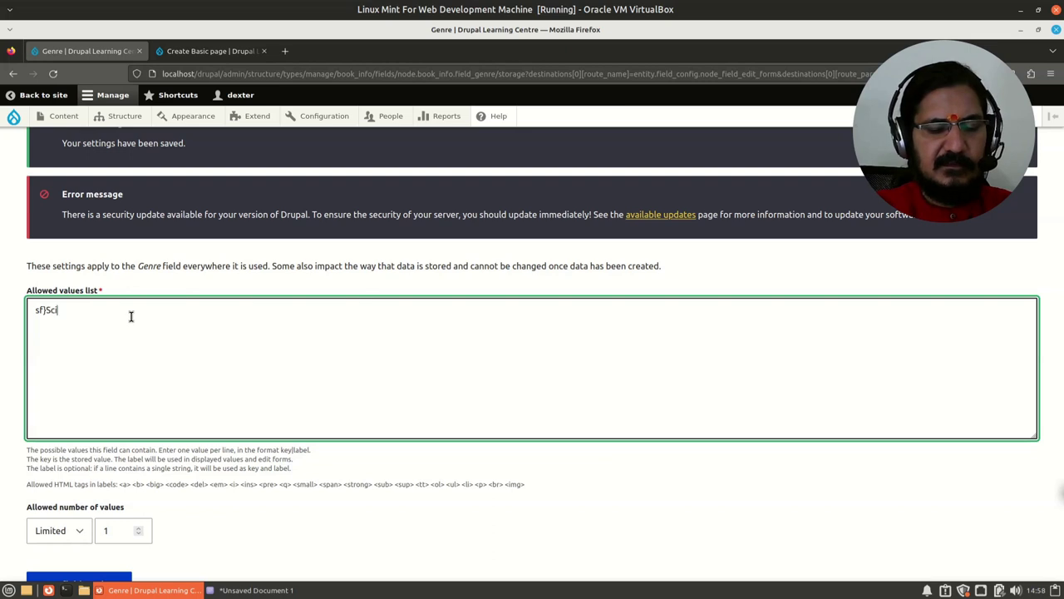
type("ence Fiction")
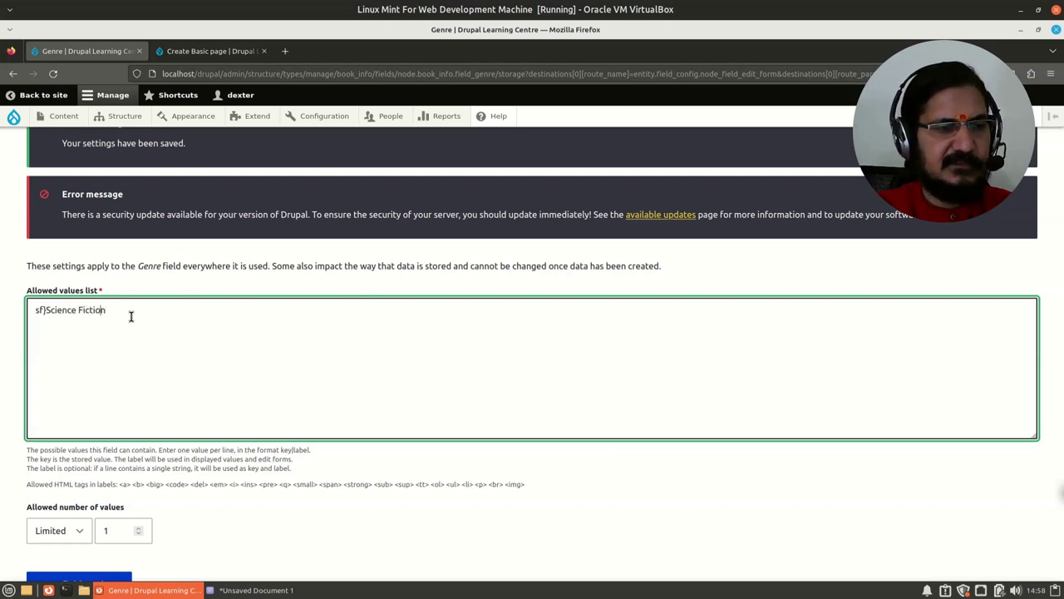
key("BackSpace")
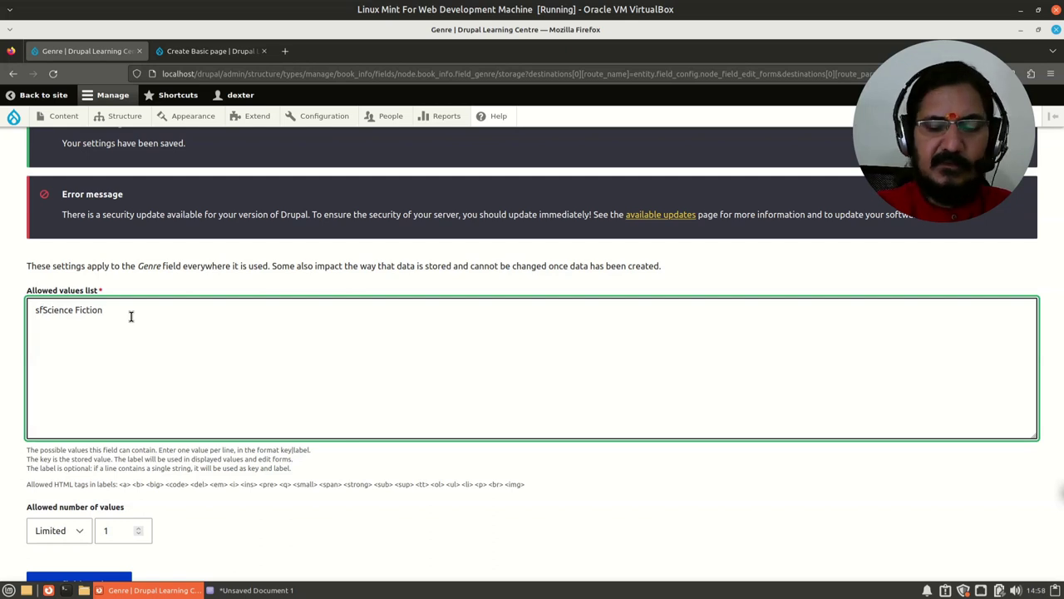
type("|")
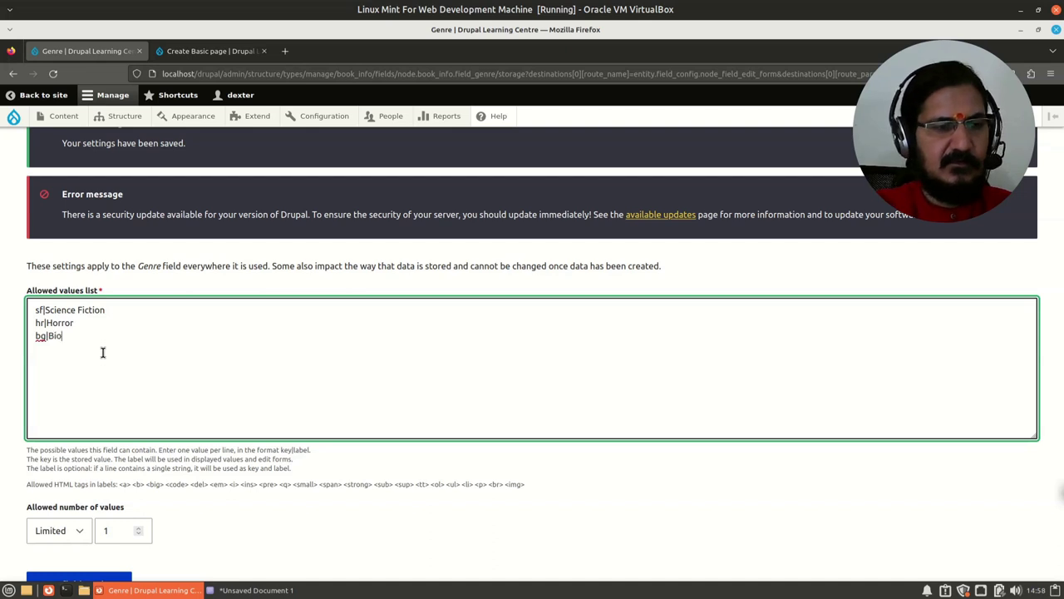
type("graphy")
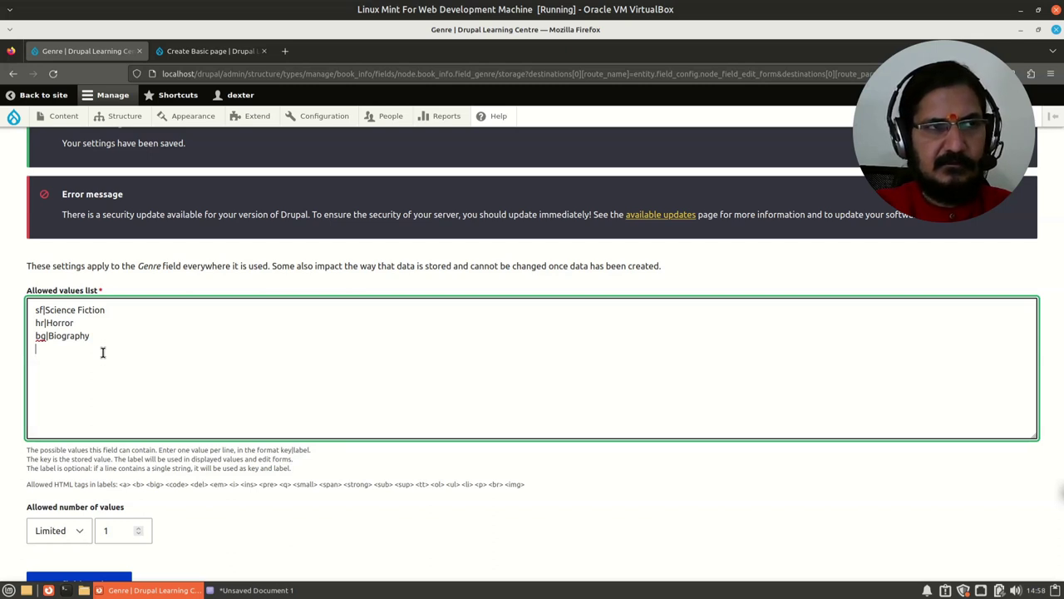
type("hs|History")
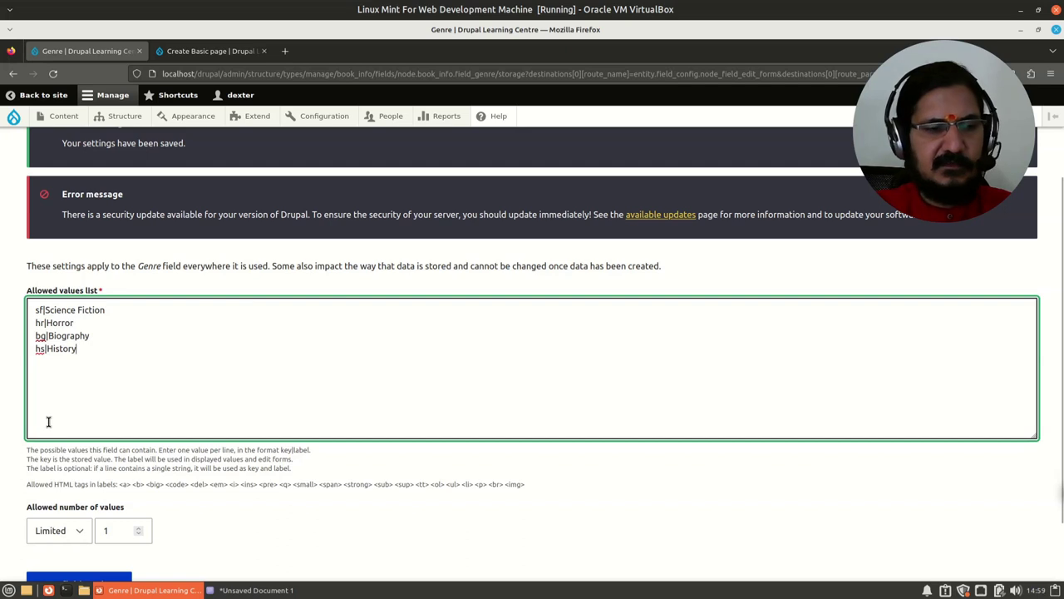
scroll(48, 422, "down", 2)
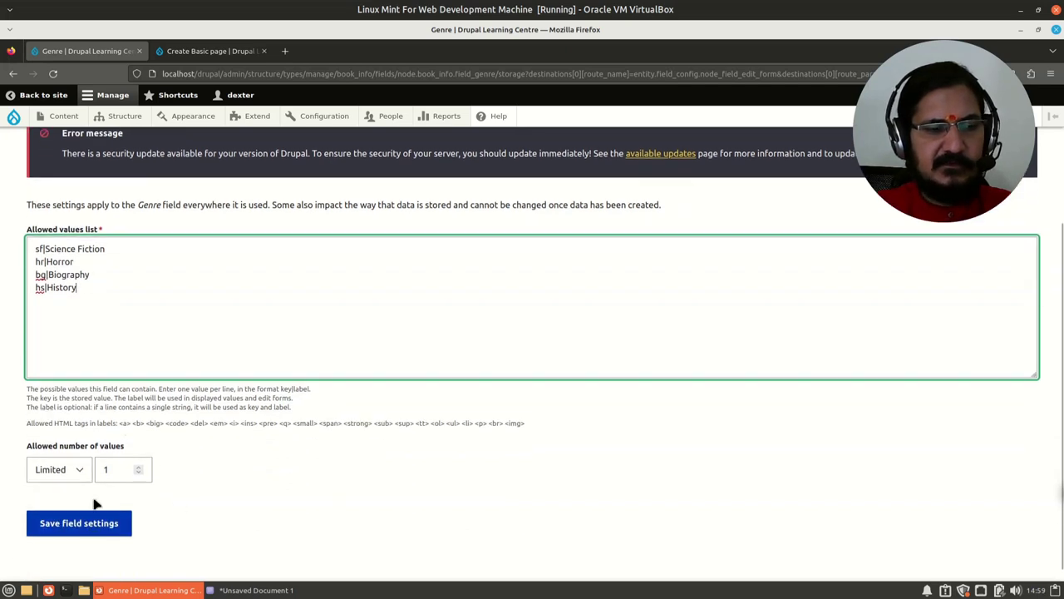
left_click(66, 526)
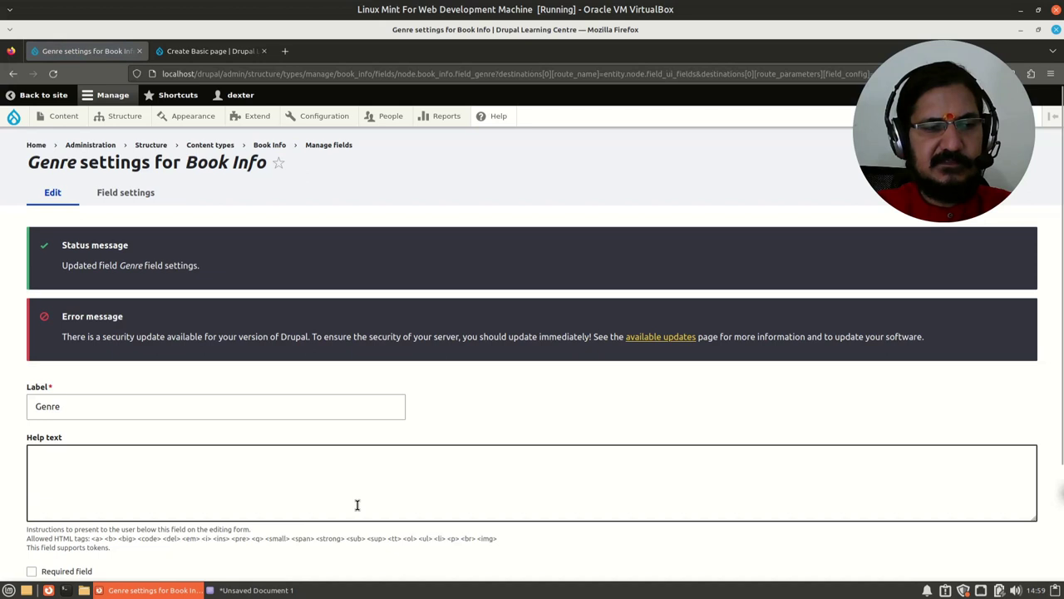
- Save Genre as a required field with help text 'Select Genre'
scroll(358, 505, "down", 4)
left_click(299, 353)
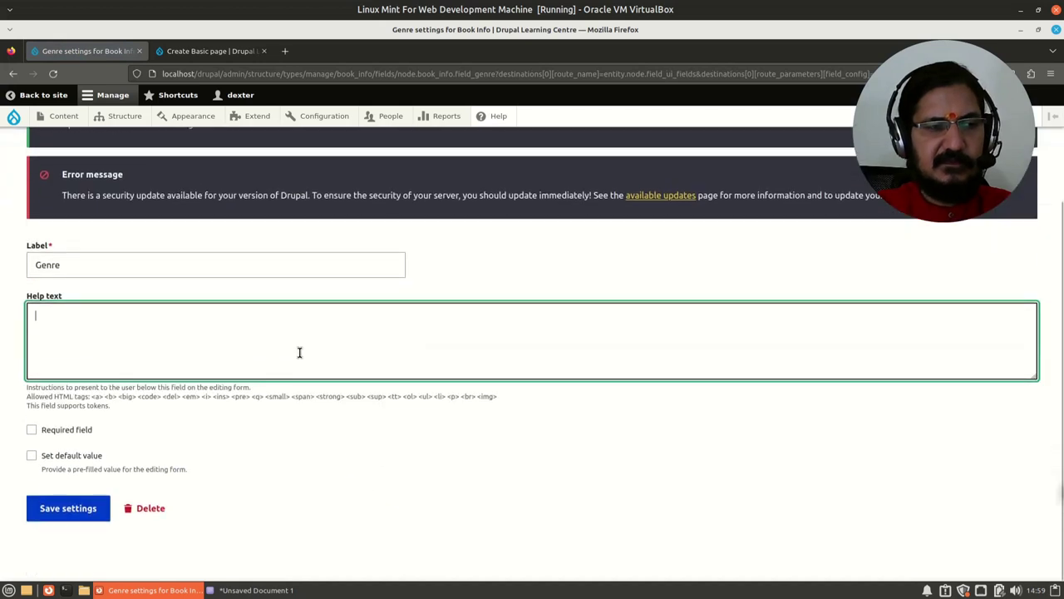
type("Select Genre")
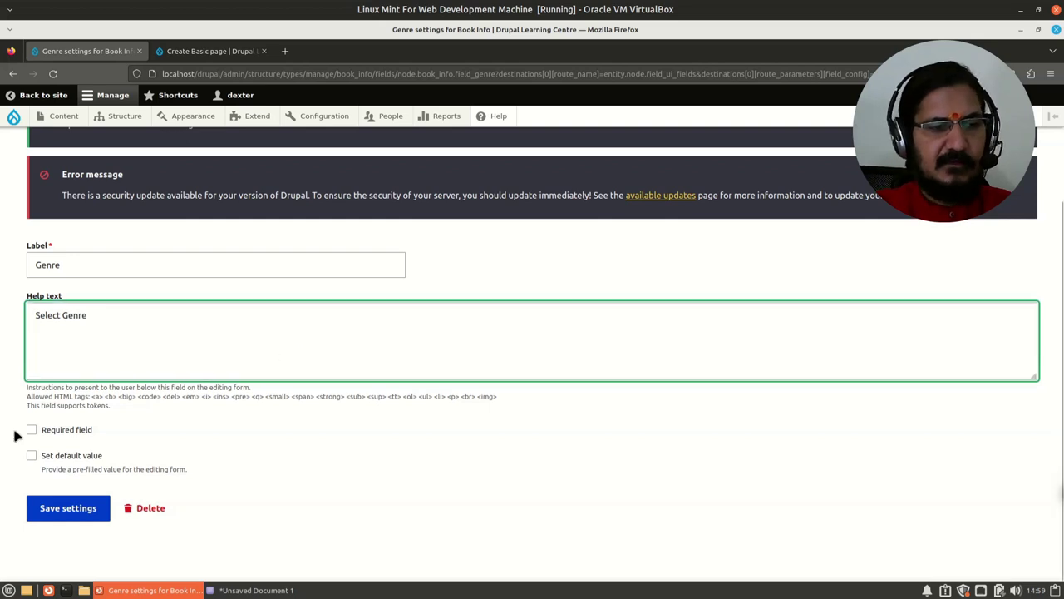
left_click(31, 429)
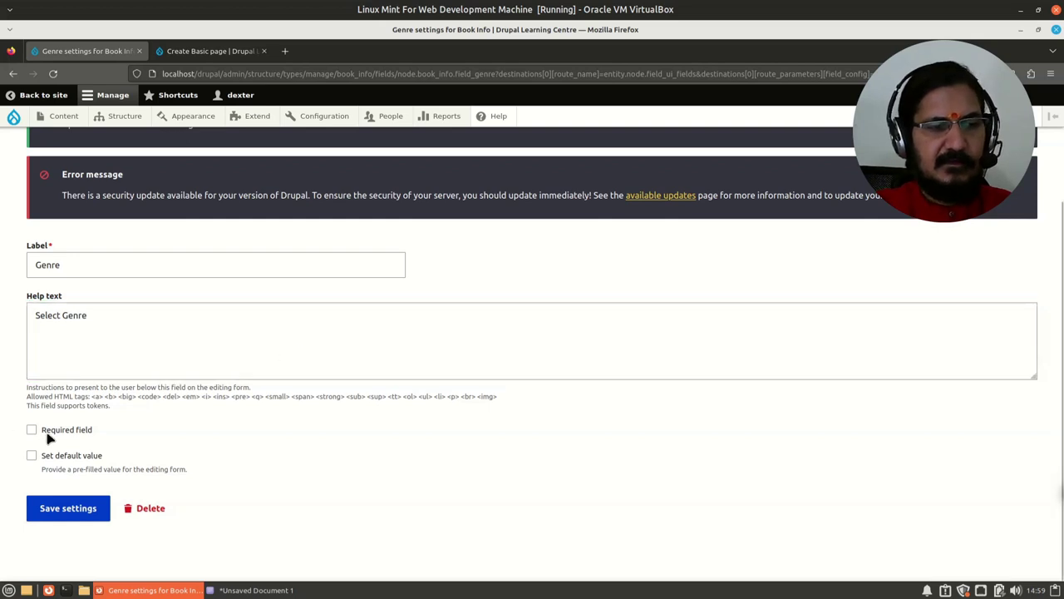
left_click(70, 514)
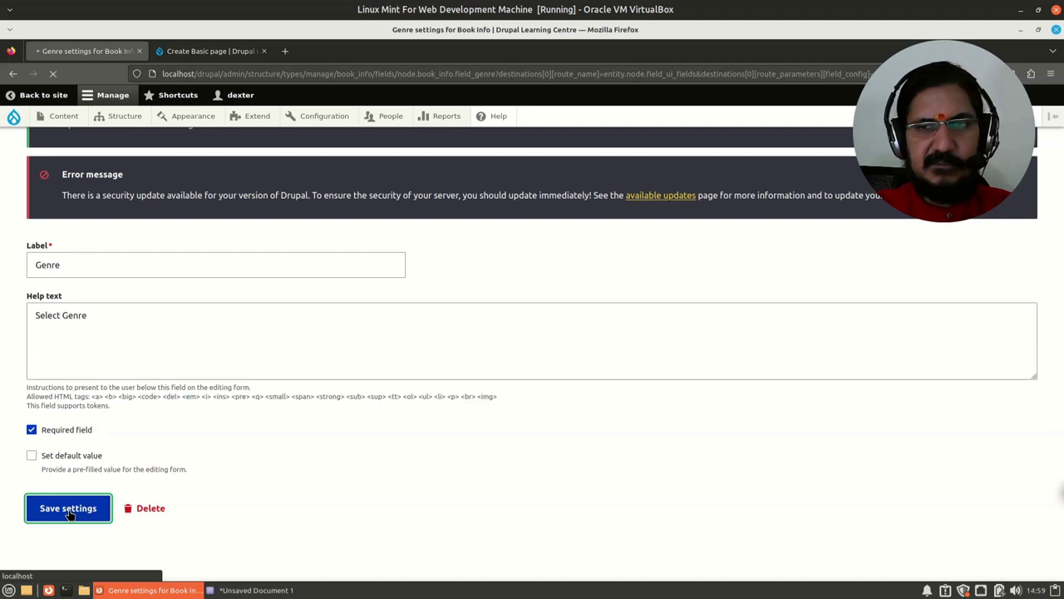
scroll(269, 522, "down", 3)
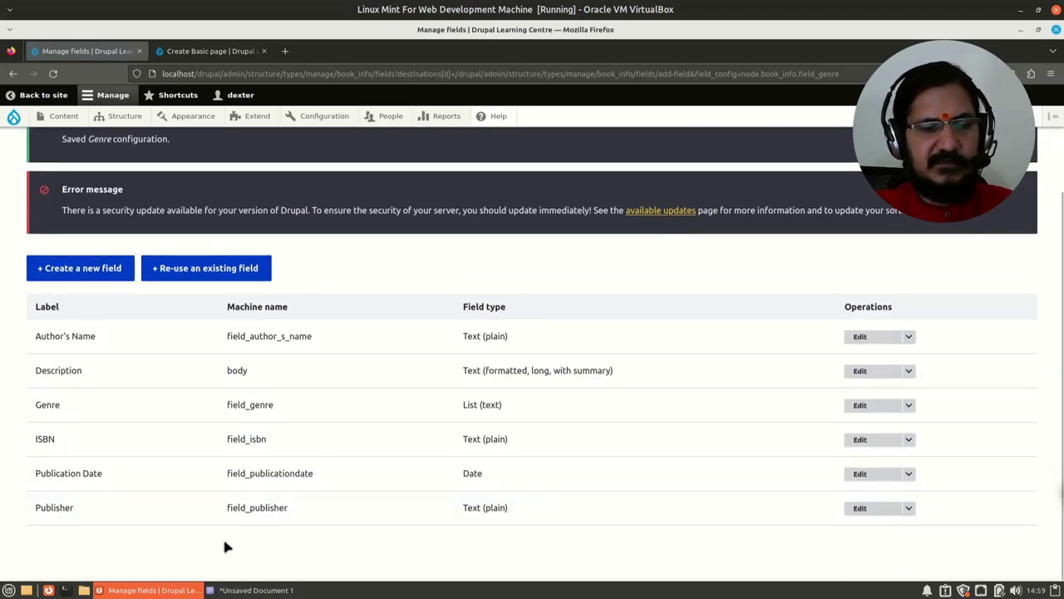
- Check the planned field notes, then bring up the Re-use an existing field list
key("alt+Tab")
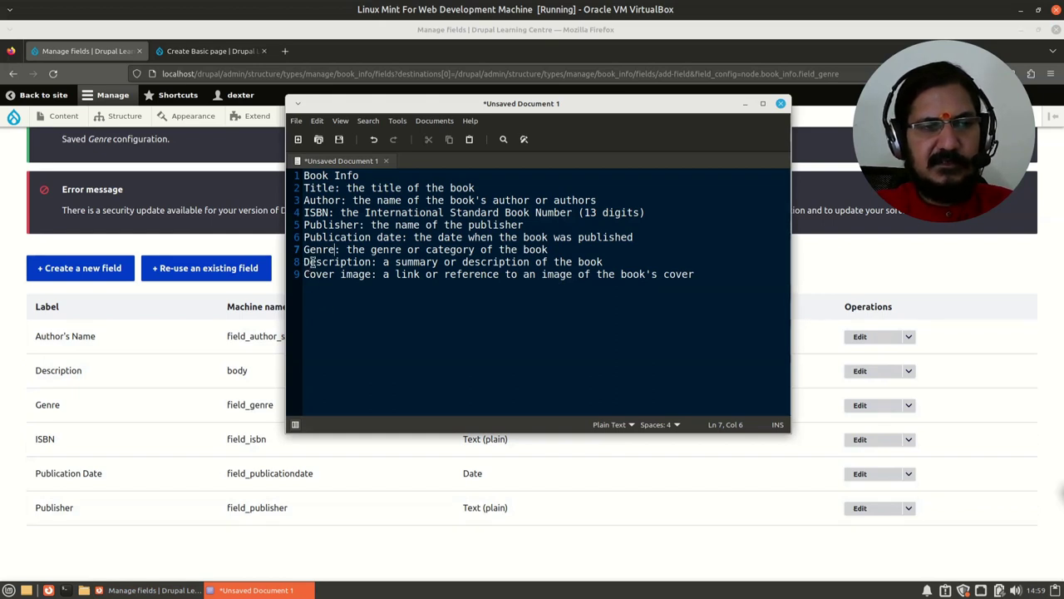
left_click(193, 590)
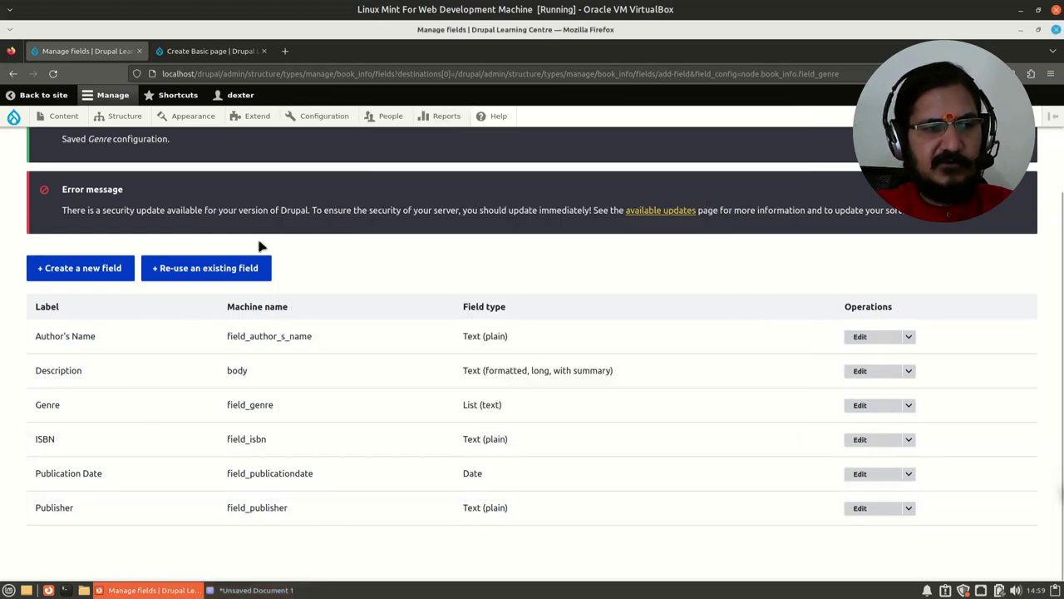
left_click(240, 267)
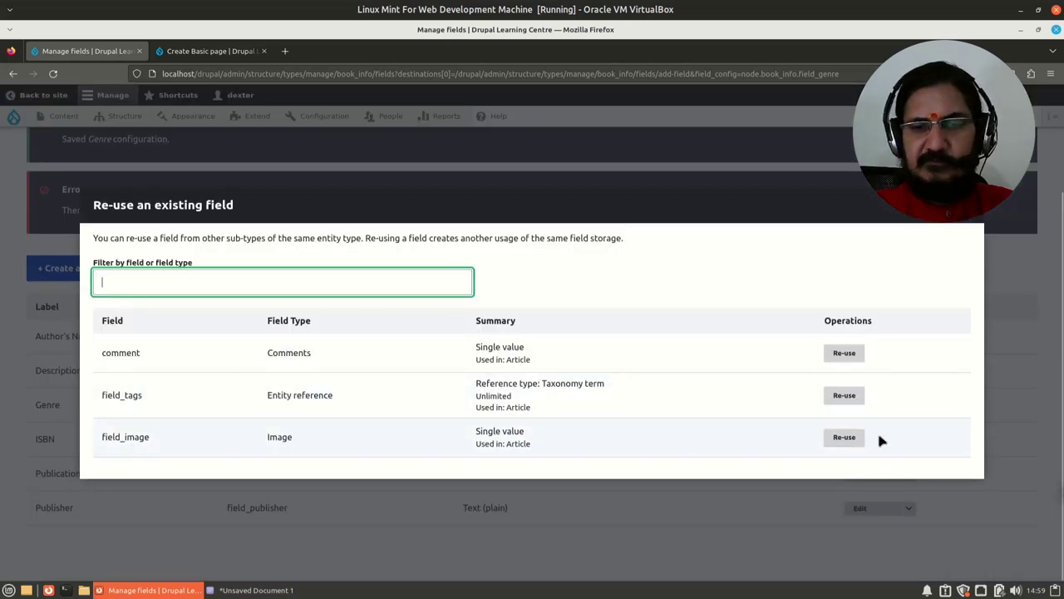
- Re-use field_image in Book Info and relabel it Cover Image
left_click(845, 439)
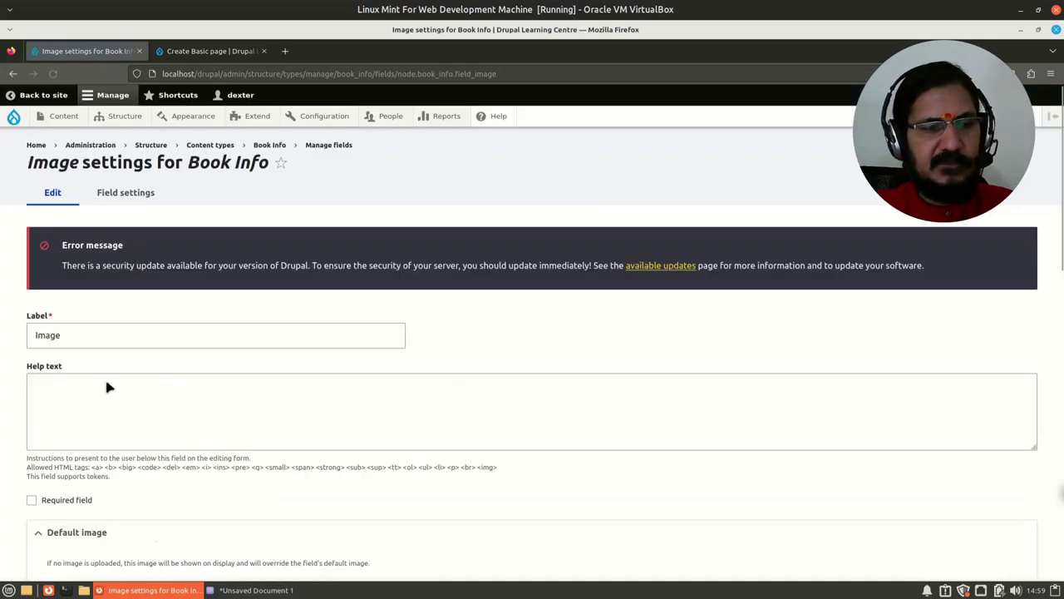
double_click(83, 334)
type("C")
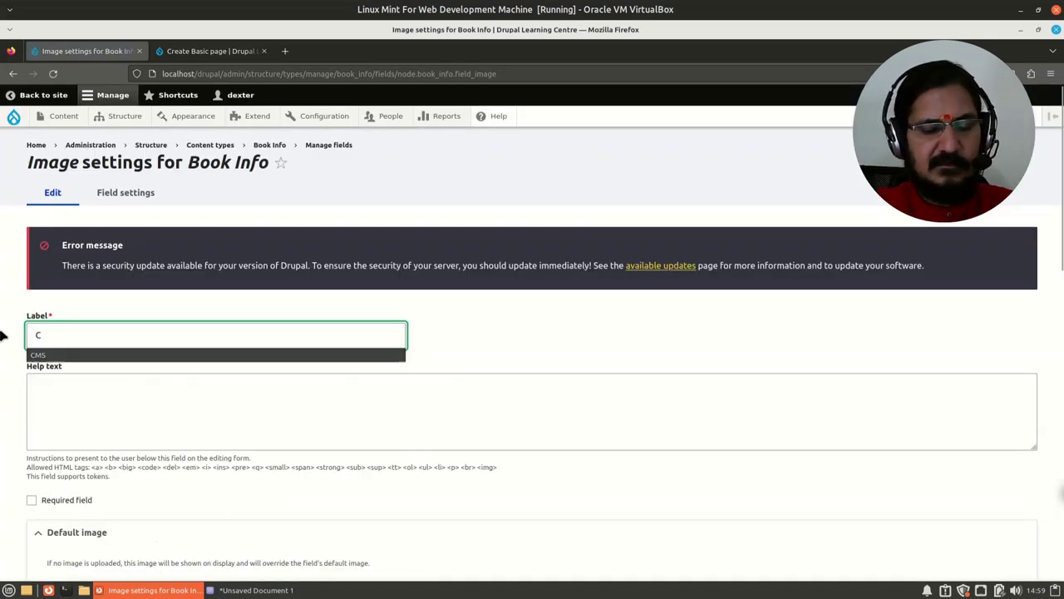
type("over")
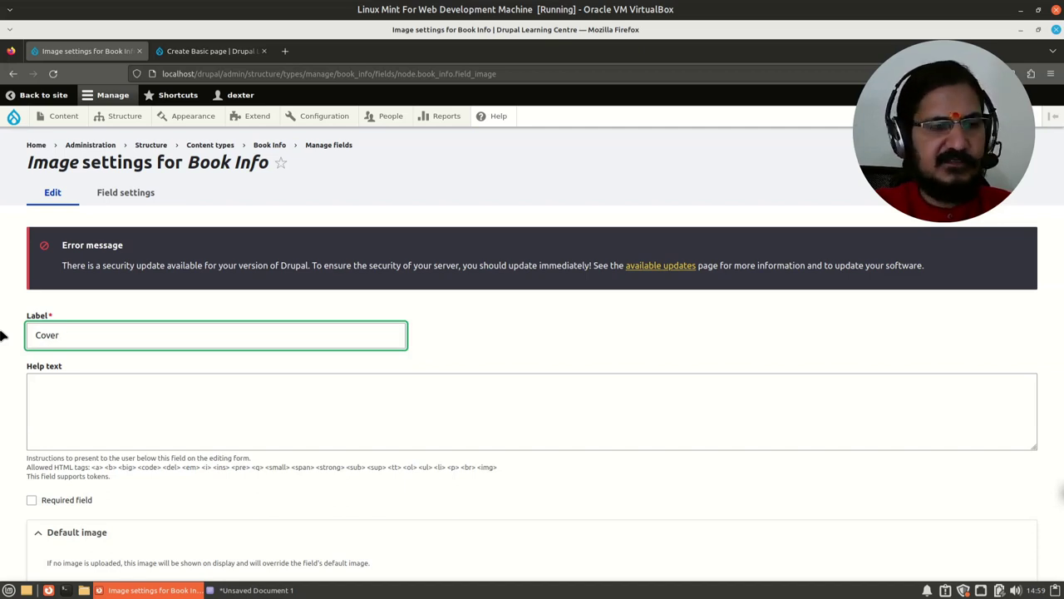
type("I")
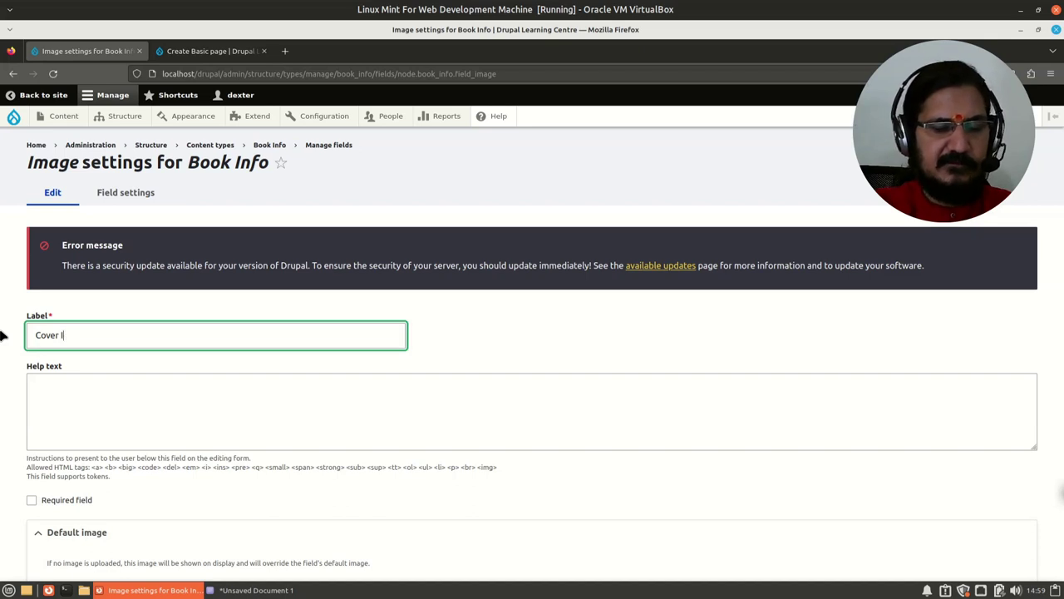
type("mage")
- Give Cover Image the help text 'Add cover image', correcting the misspelling via spell-check
left_click(40, 391)
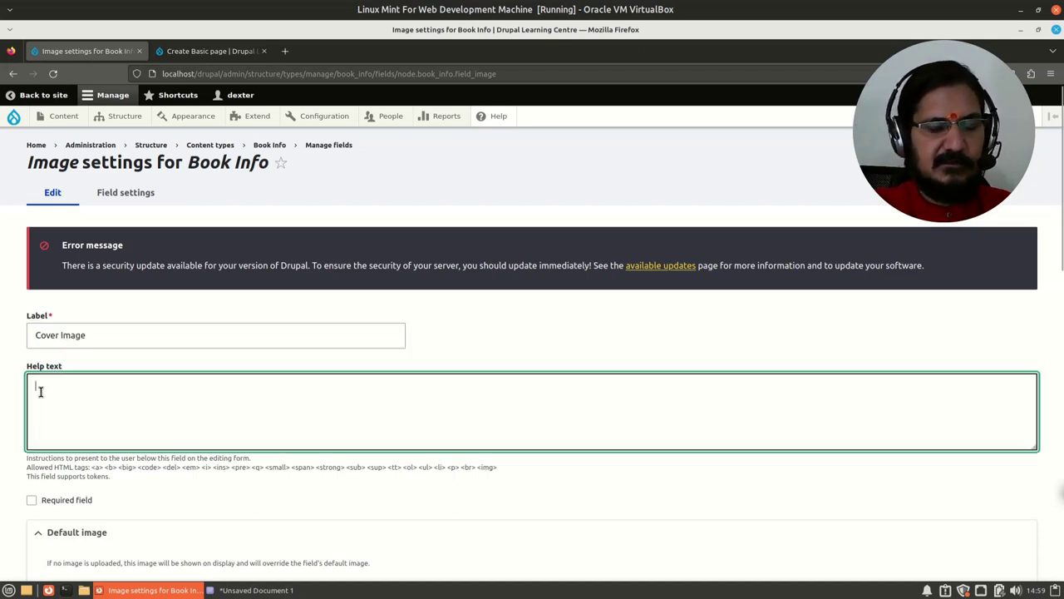
type("Add con")
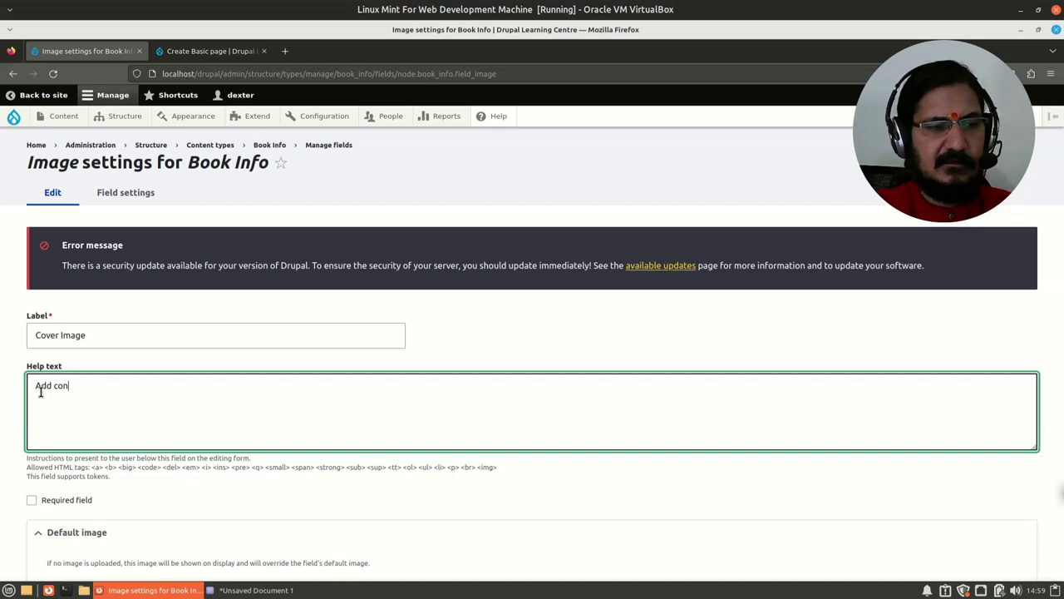
type("ver image")
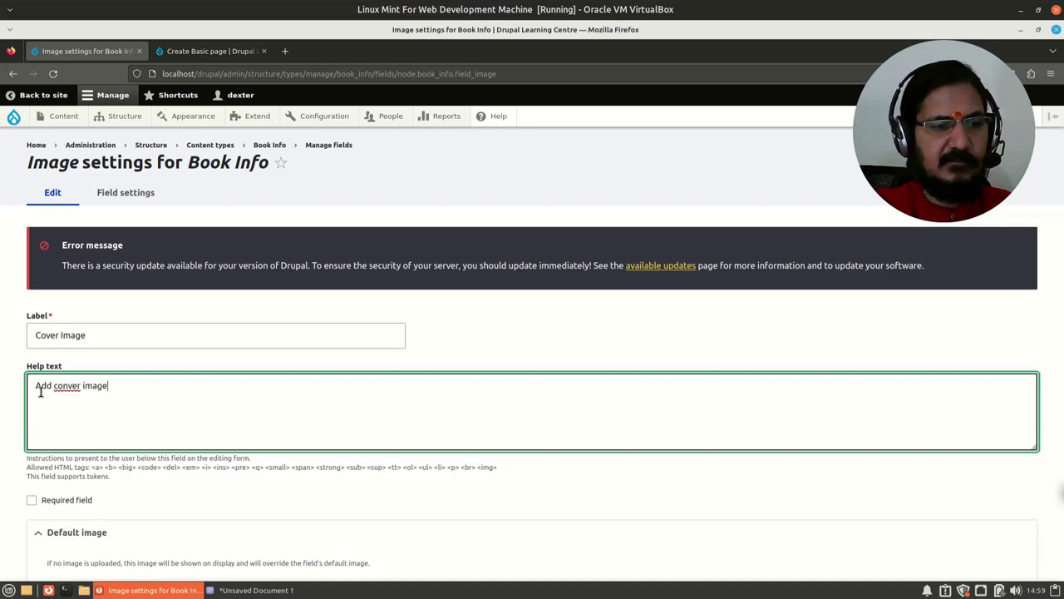
right_click(71, 380)
key("Escape")
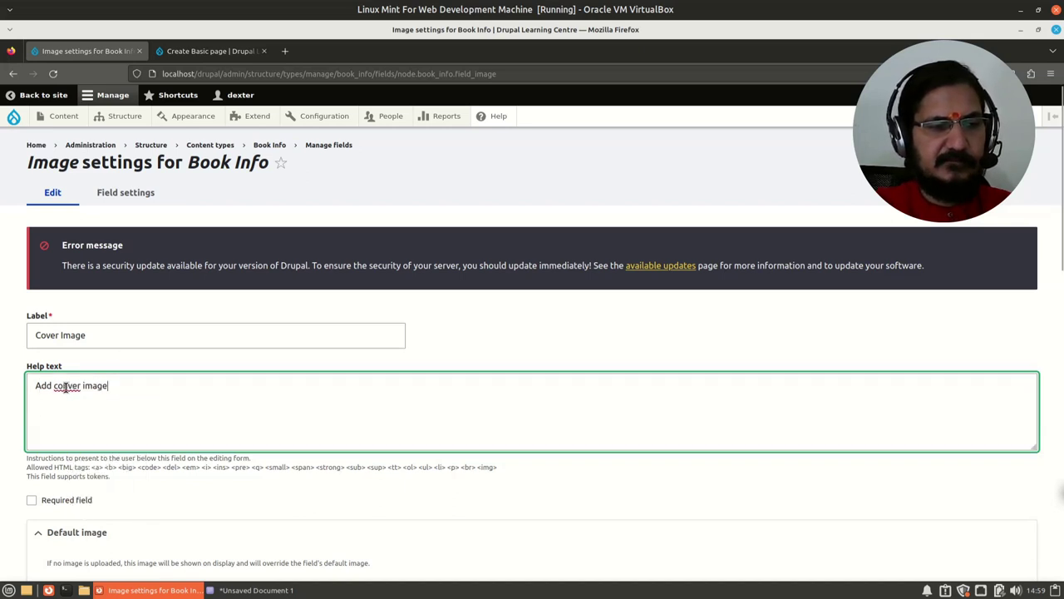
right_click(66, 384)
left_click(92, 167)
scroll(157, 383, "down", 4)
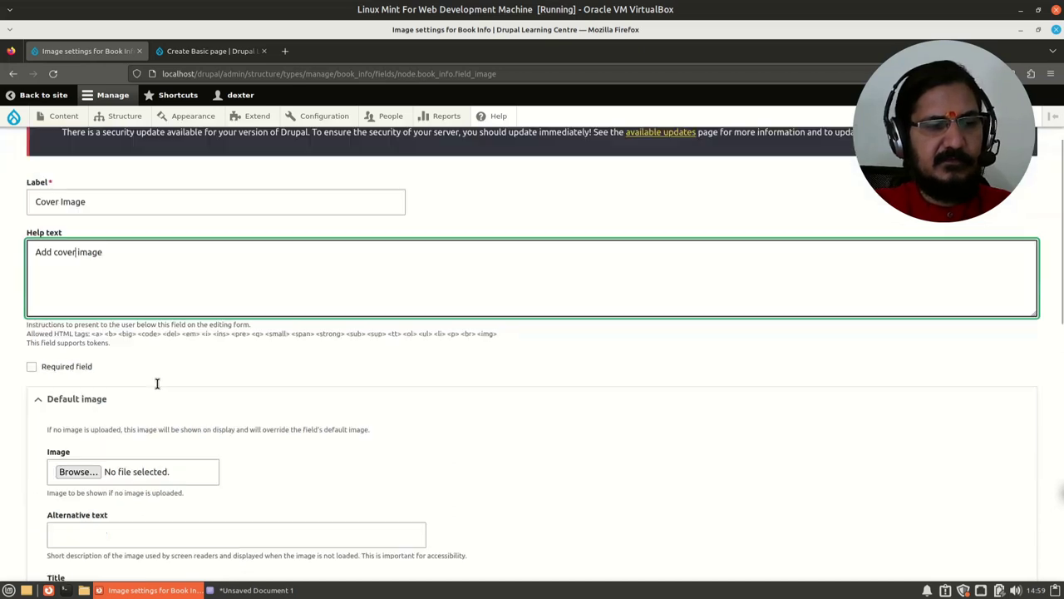
scroll(119, 370, "down", 1)
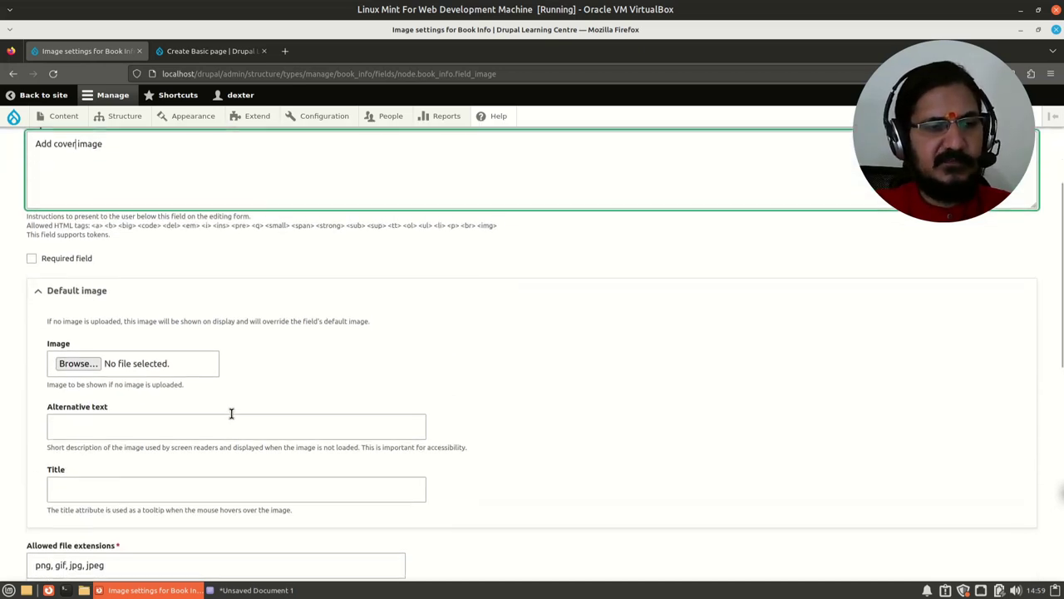
scroll(324, 387, "down", 1)
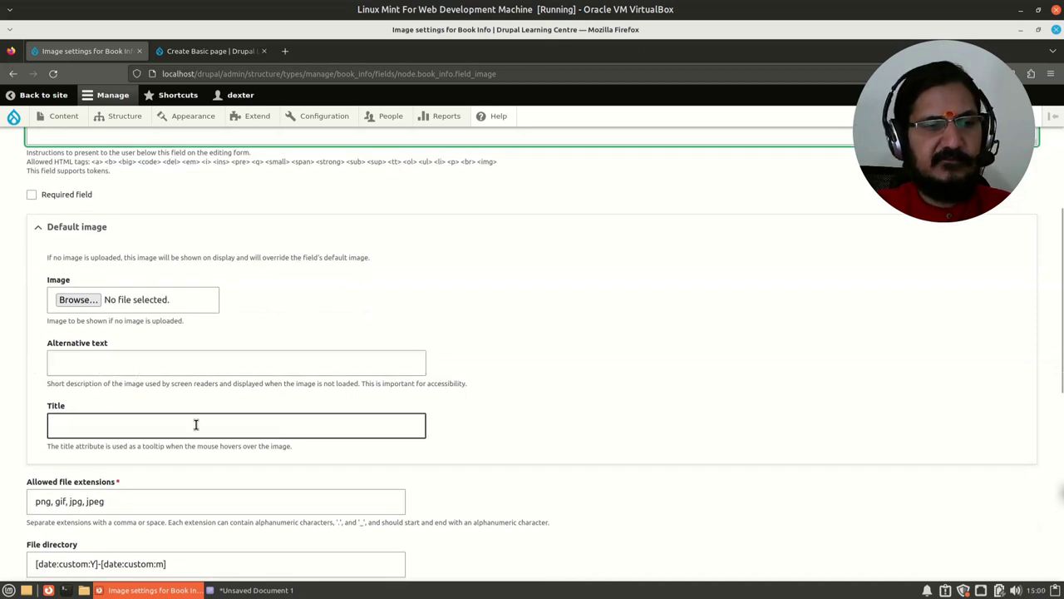
scroll(109, 474, "down", 1)
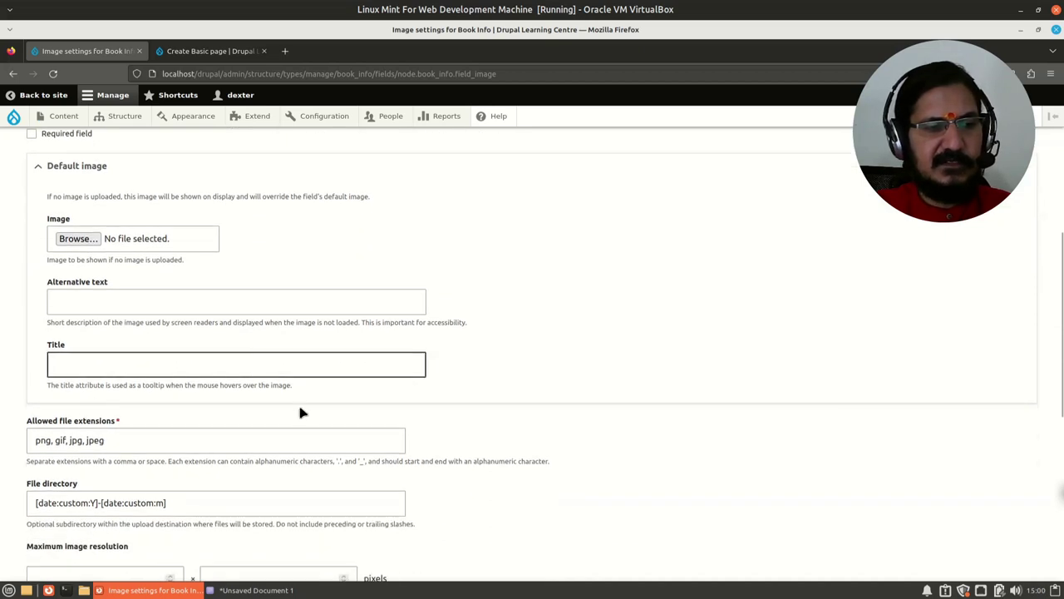
scroll(254, 438, "down", 1)
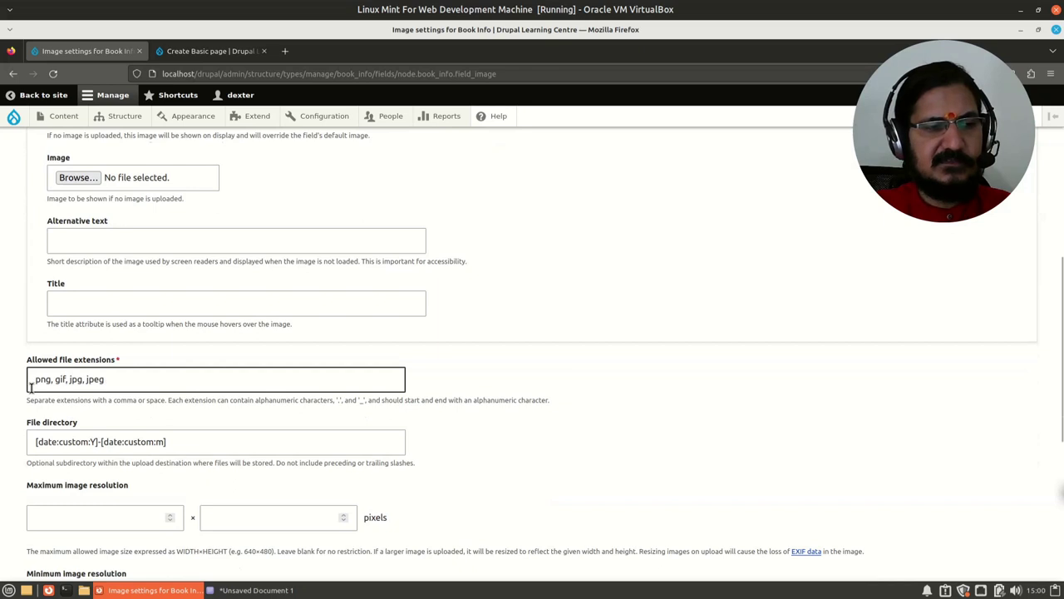
scroll(236, 403, "down", 3)
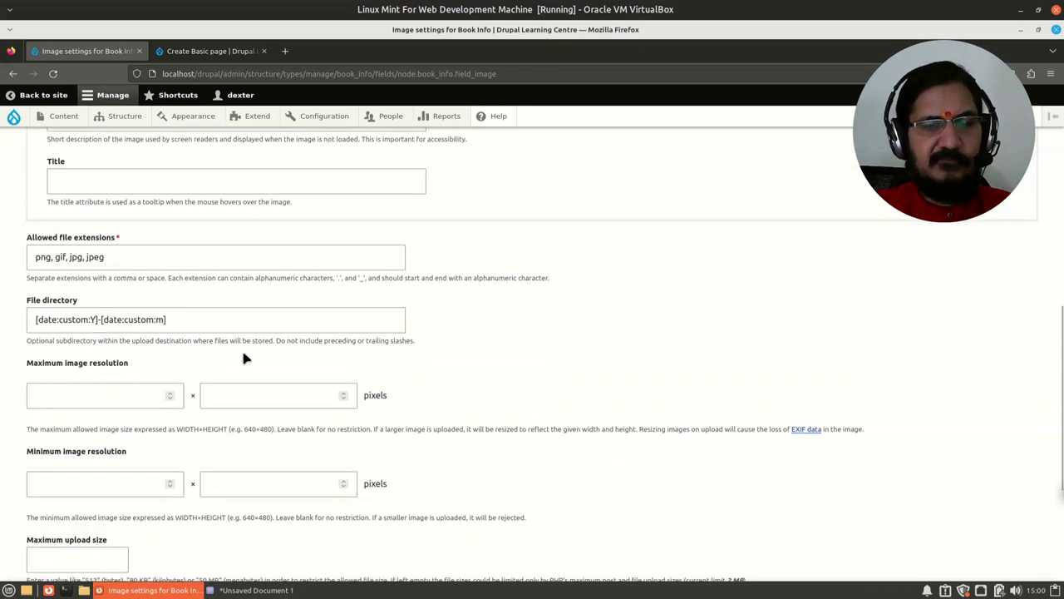
- Set the cover image file directory to book-cover-image and maximum resolution to 1024×768
left_click(31, 324)
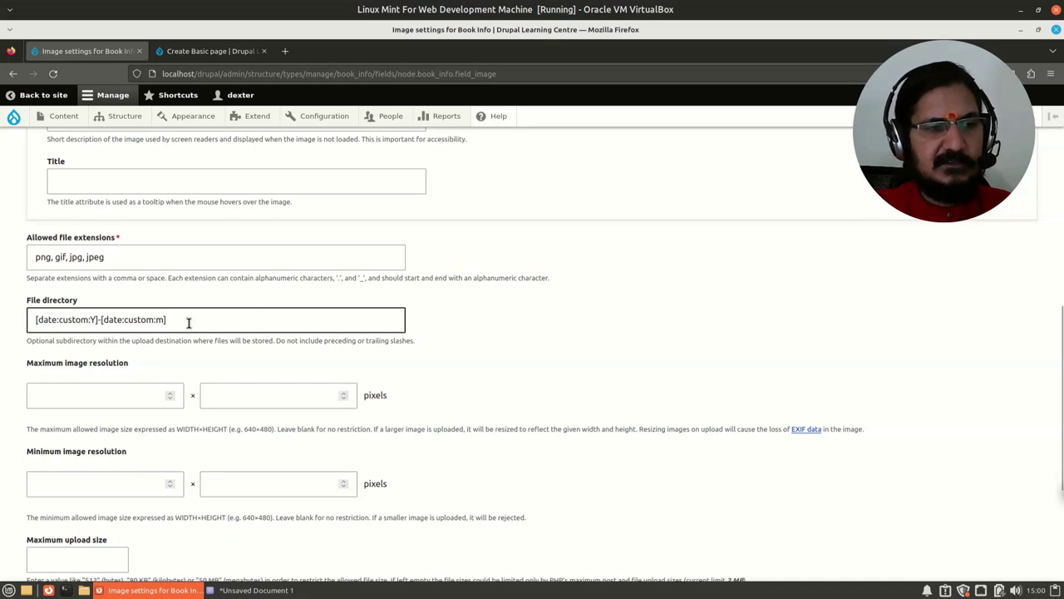
left_click_drag(189, 322, 1, 319)
type("book-cover-image")
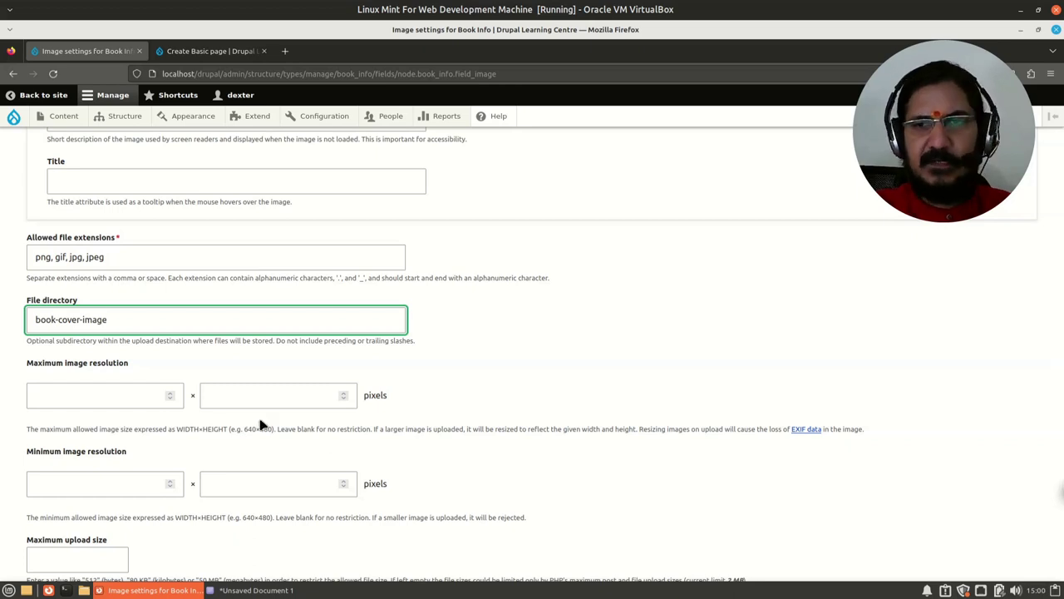
scroll(390, 514, "down", 1)
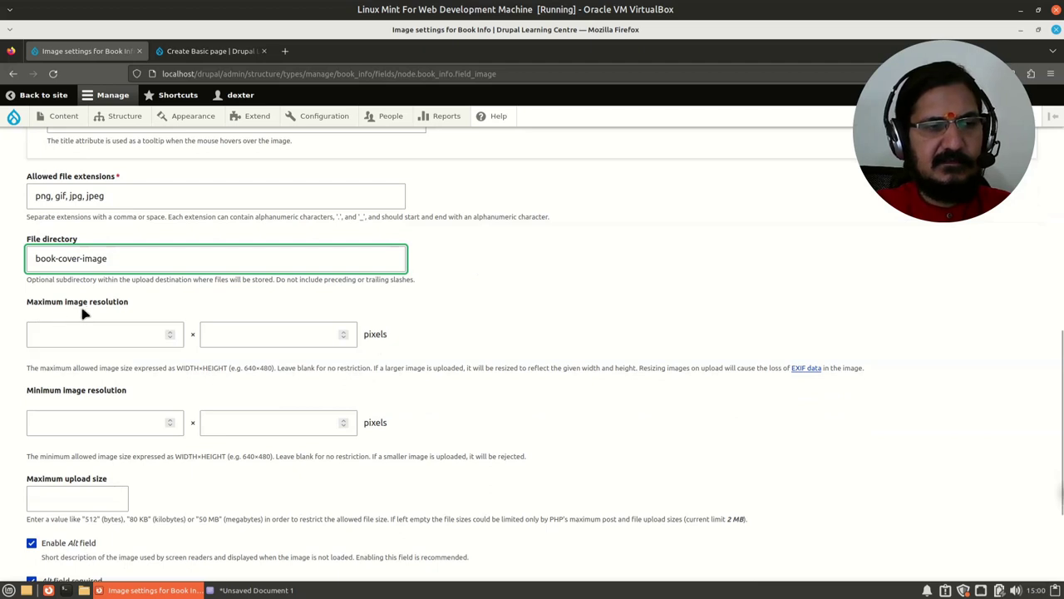
left_click(144, 334)
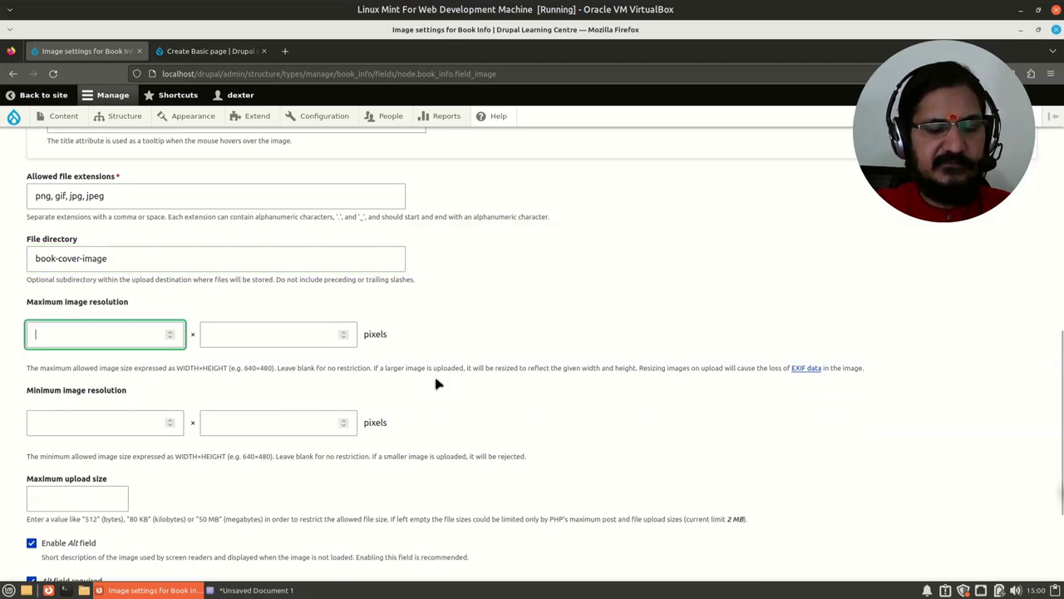
type("1024")
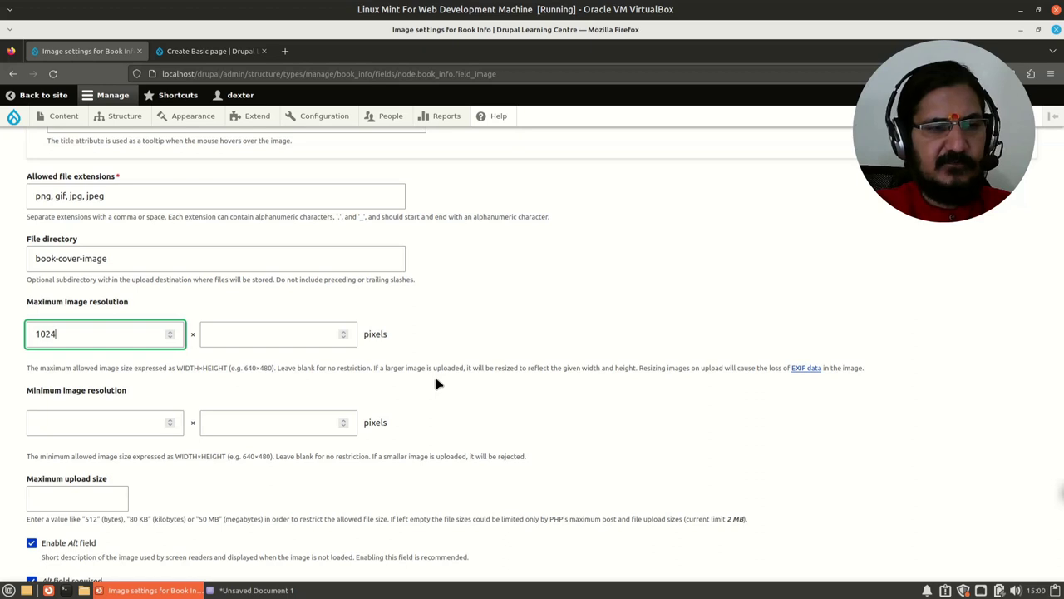
key("Tab")
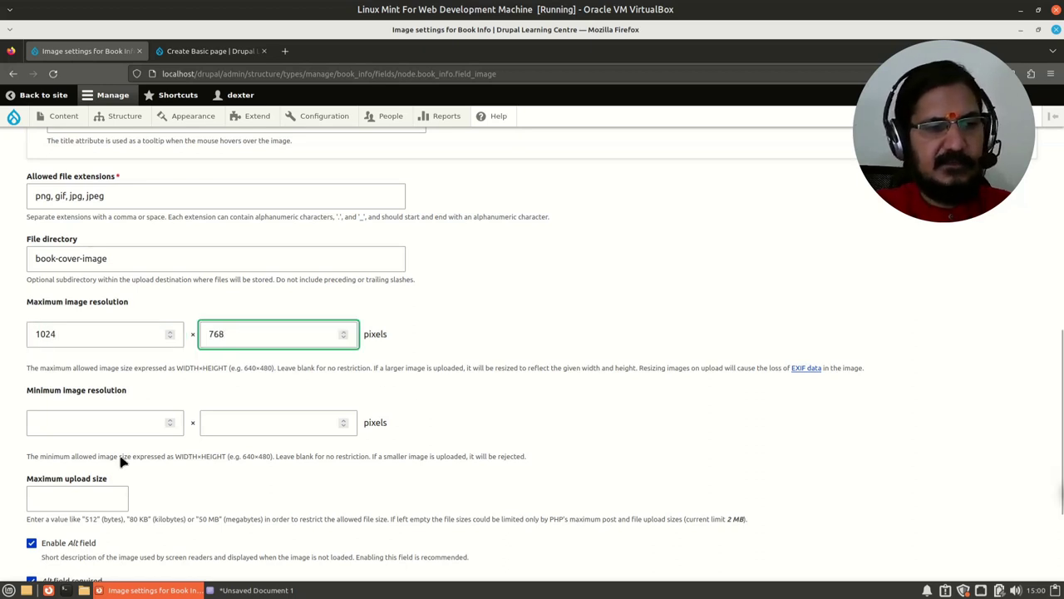
- Set the minimum image resolution to 200×200 and enter a 1 M maximum upload size
left_click(92, 427)
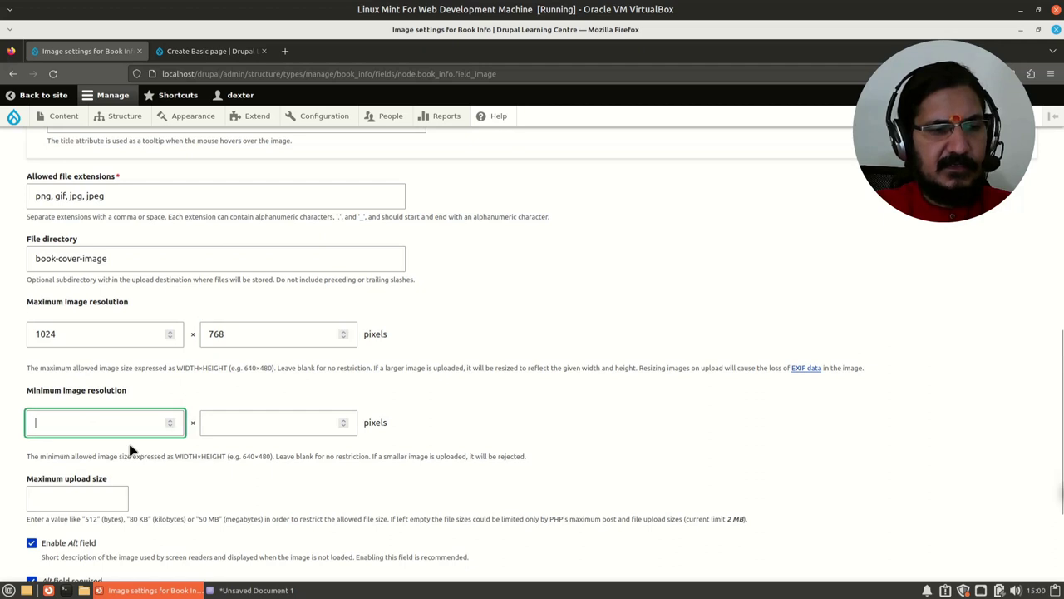
type("200")
key("Tab")
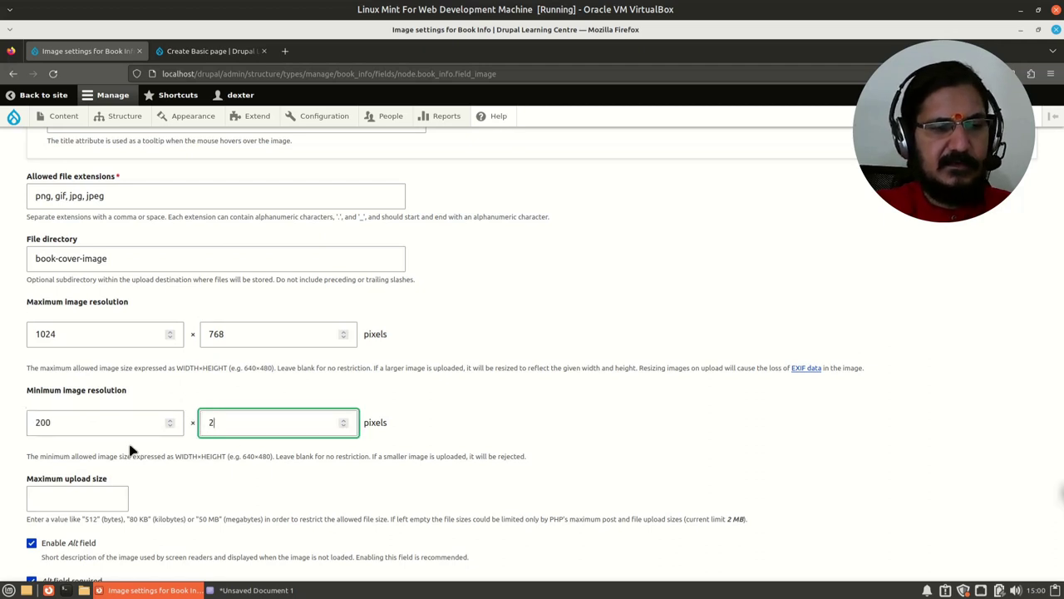
type("200")
scroll(207, 449, "down", 3)
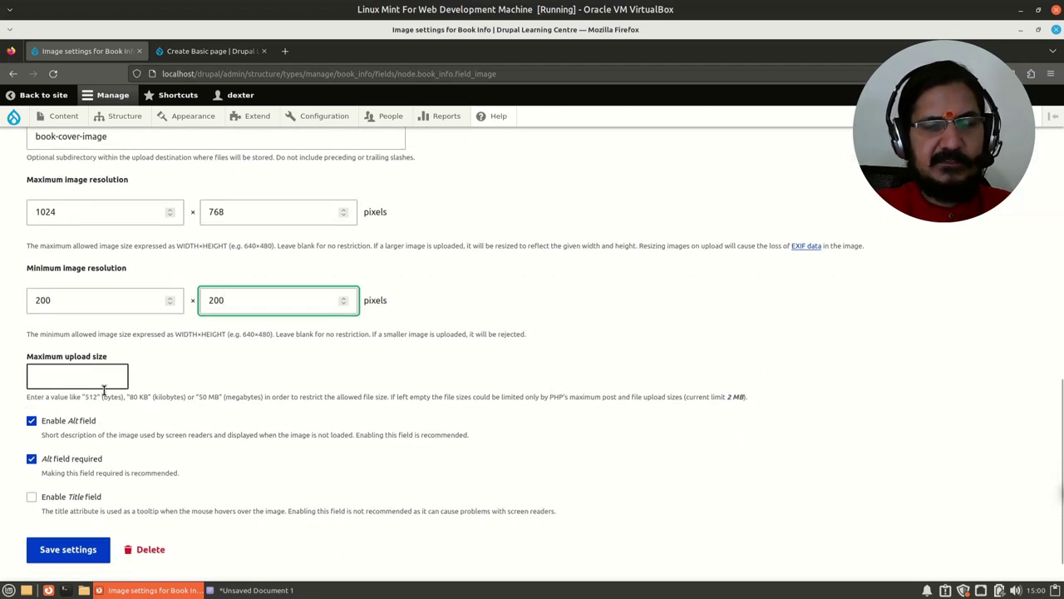
left_click(93, 382)
type("1 MB")
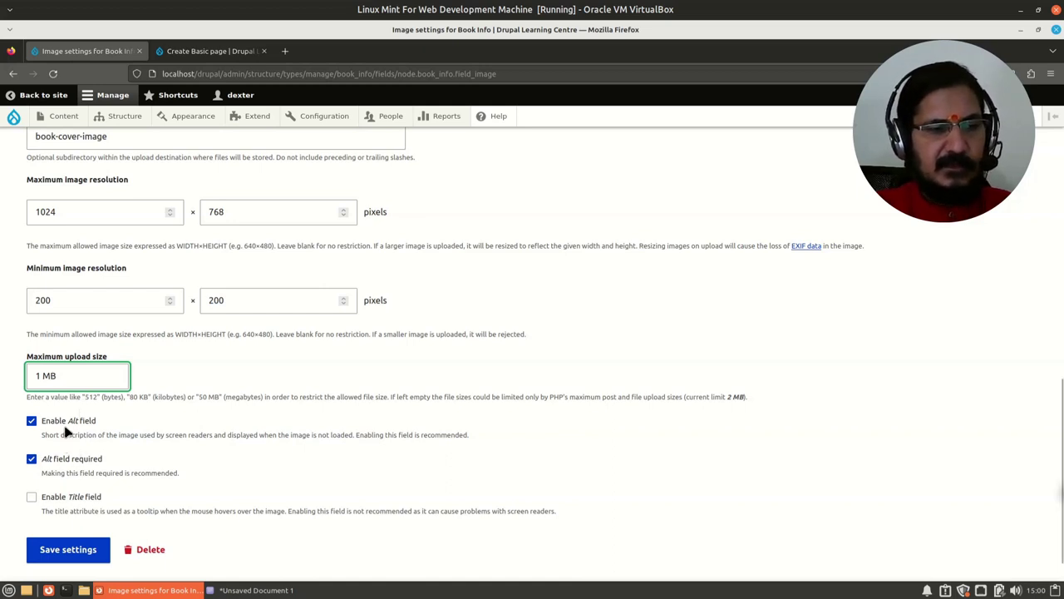
- Enable the Title field for cover images and save the Cover Image field settings
left_click(71, 499)
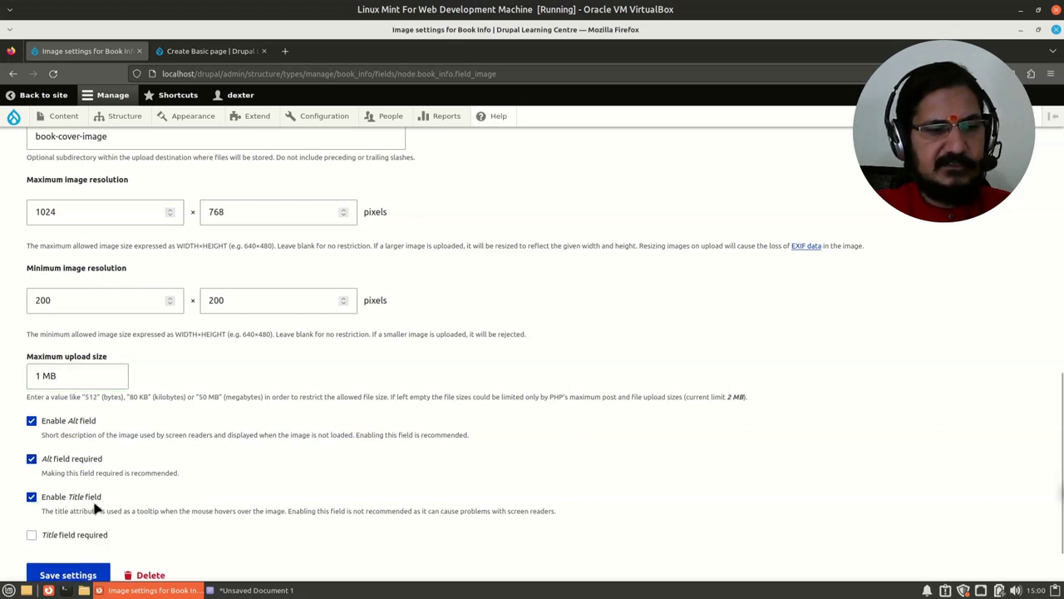
left_click(31, 499)
left_click(51, 498)
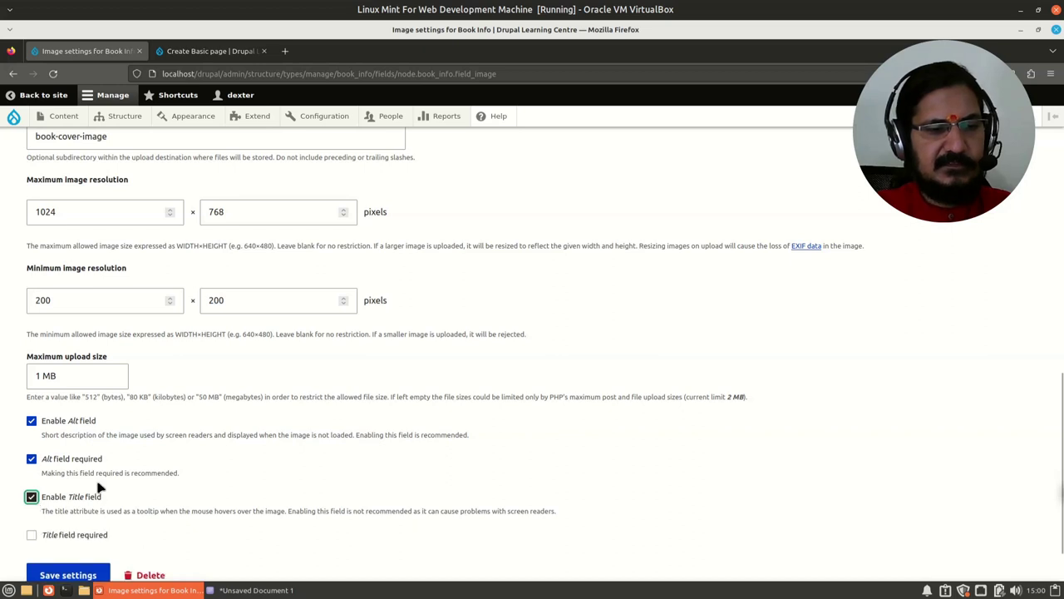
scroll(301, 546, "down", 2)
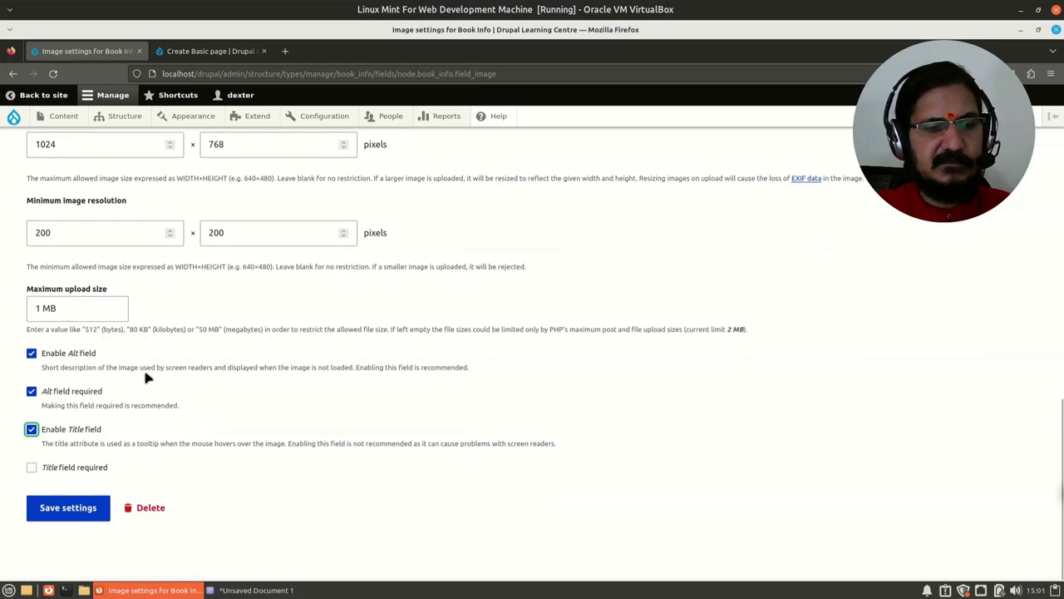
left_click(60, 510)
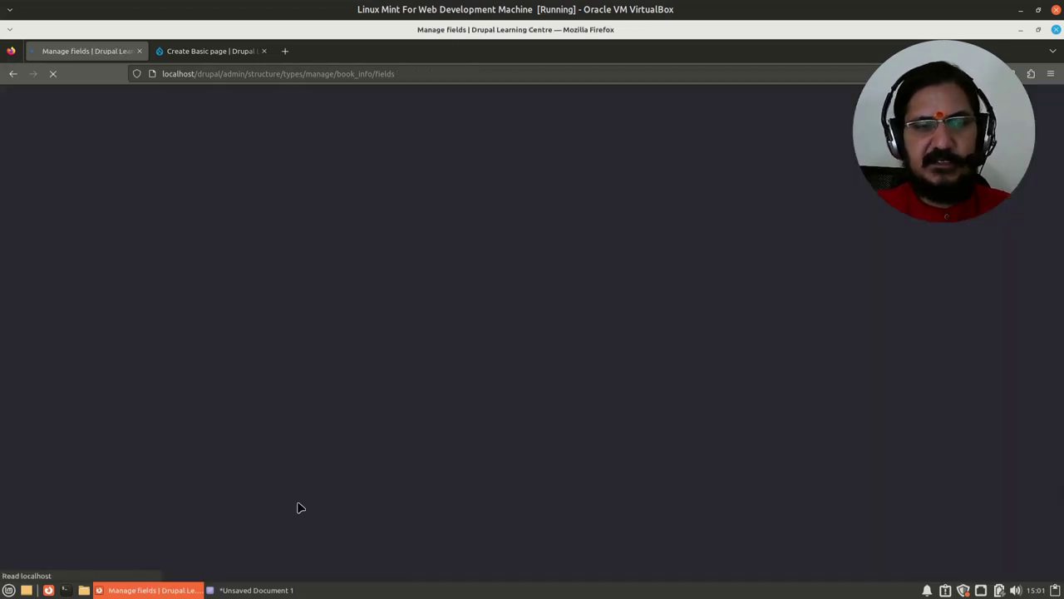
- Scroll the Book Info Manage fields list to confirm Cover Image (field_image) is listed as an Image field
scroll(347, 499, "down", 4)
scroll(347, 499, "down", 1)
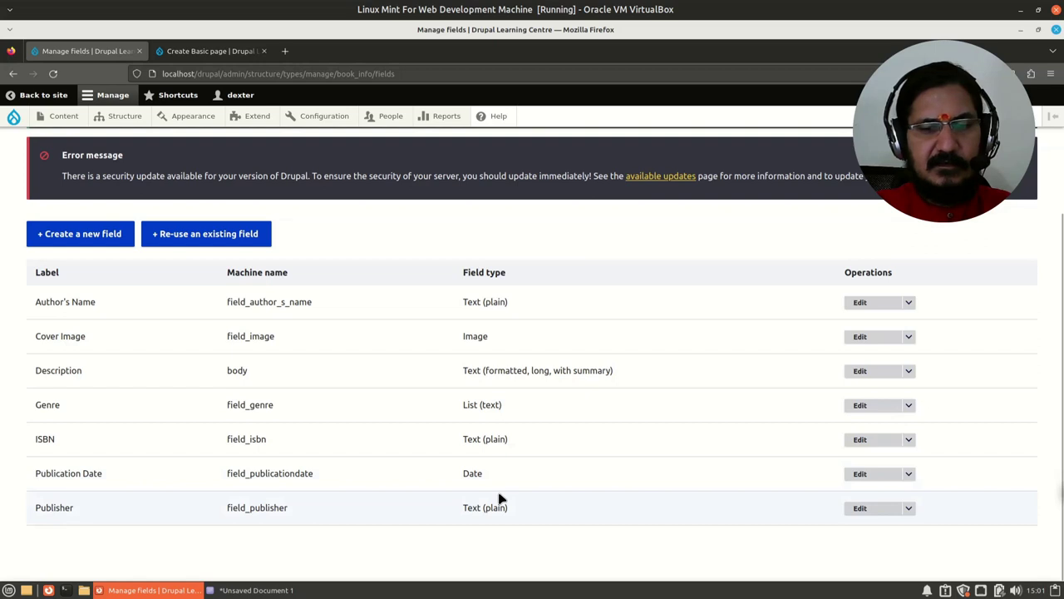
scroll(499, 497, "up", 4)
scroll(377, 416, "down", 4)
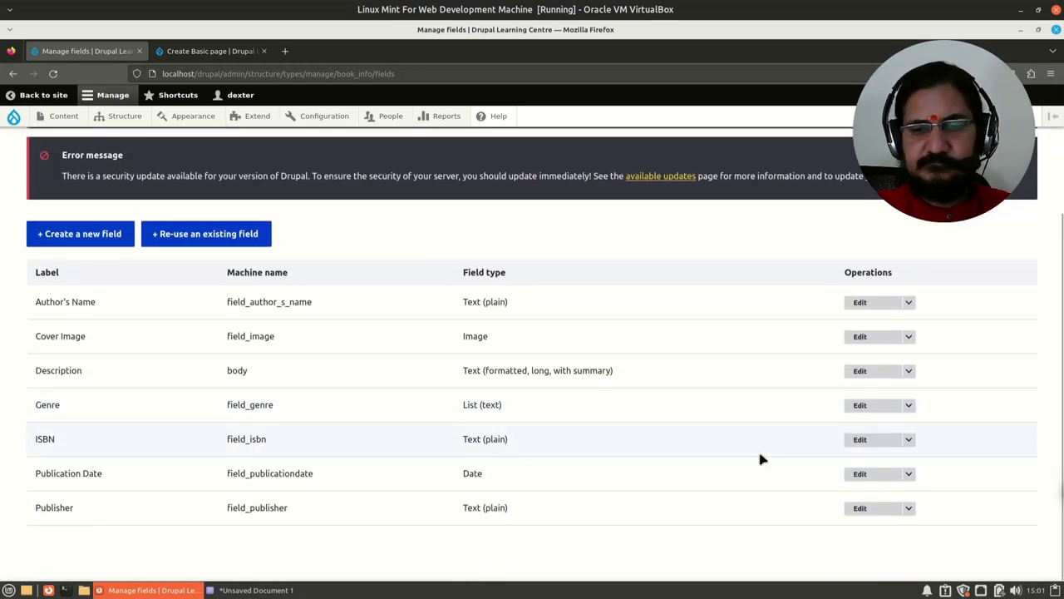
scroll(726, 431, "up", 4)
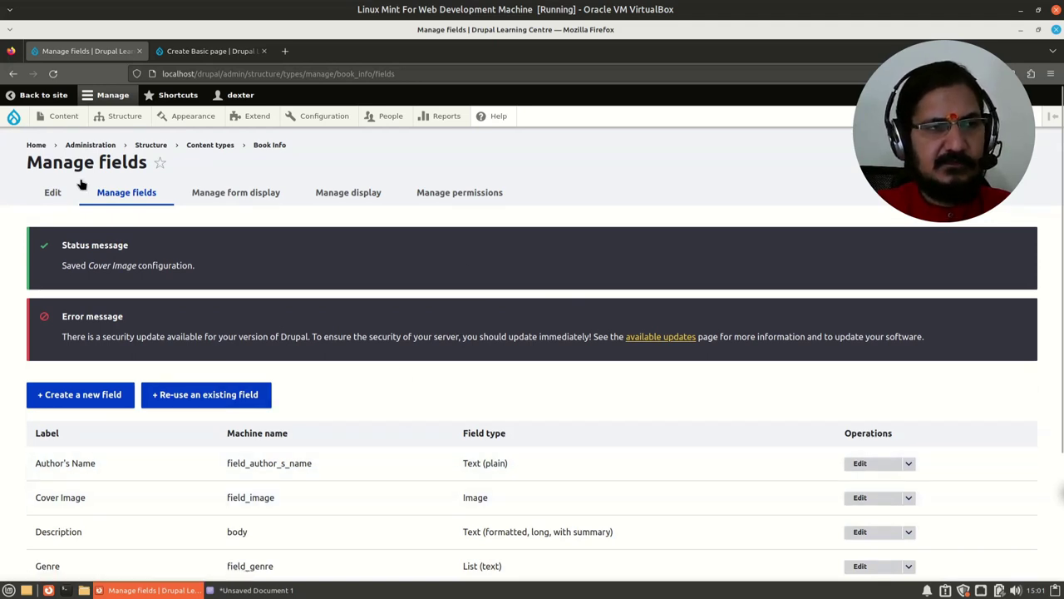
- Open the Create Book Info form in a new browser tab
key("ctrl+Tab")
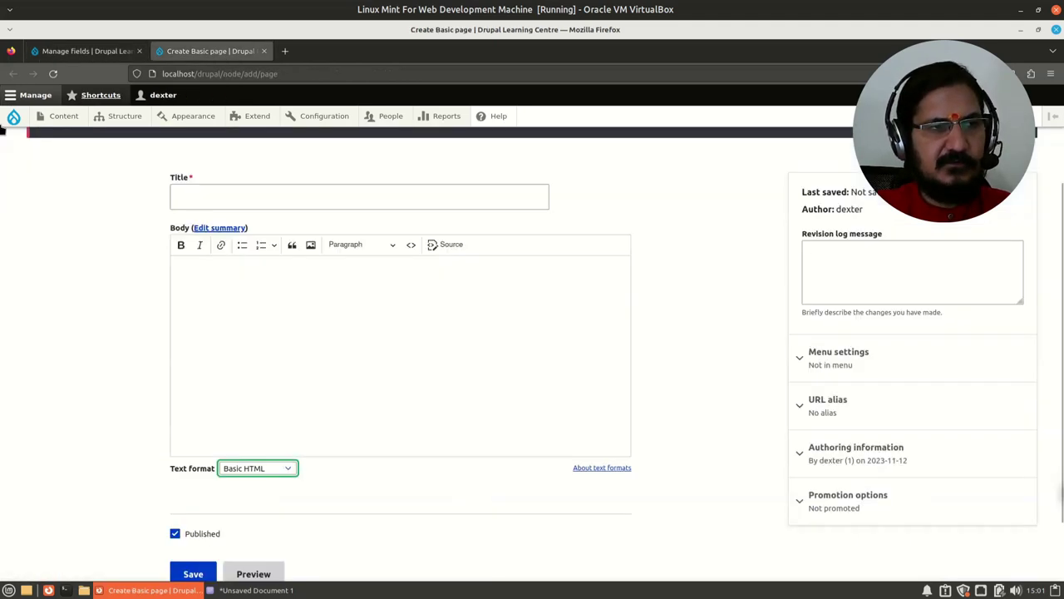
mouse_move(60, 121)
mouse_move(67, 145)
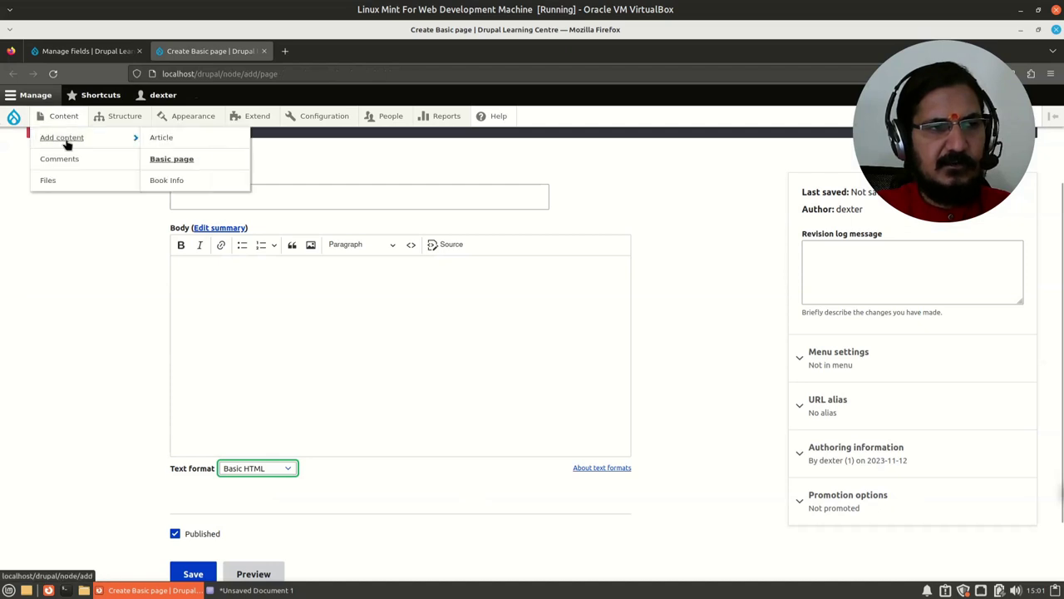
middle_click(161, 185)
left_click(333, 51)
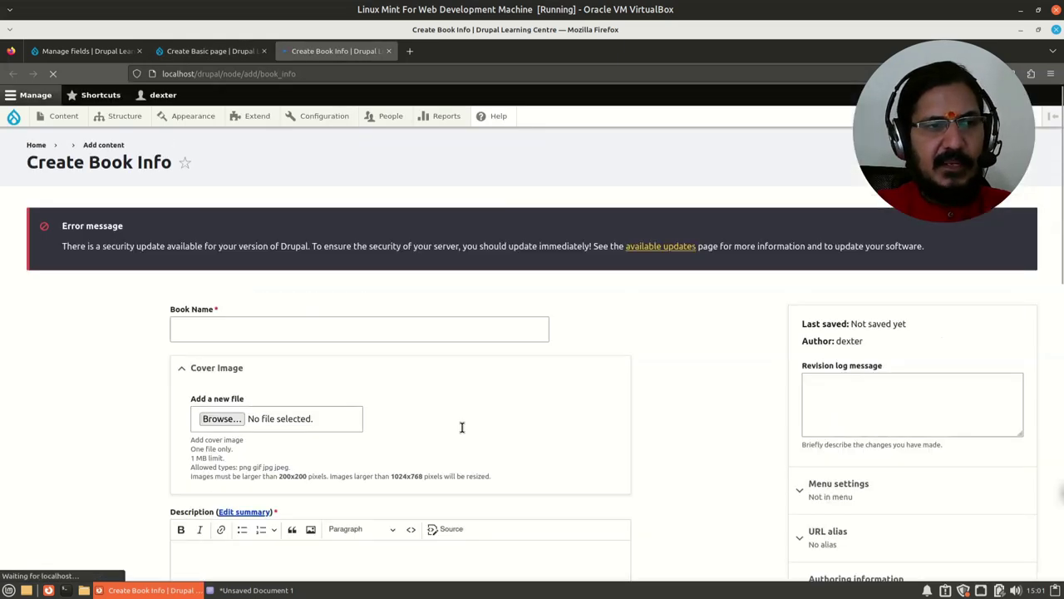
- Try out the Publication Date calendar and the Genre list on the Create Book Info form
scroll(463, 431, "down", 3)
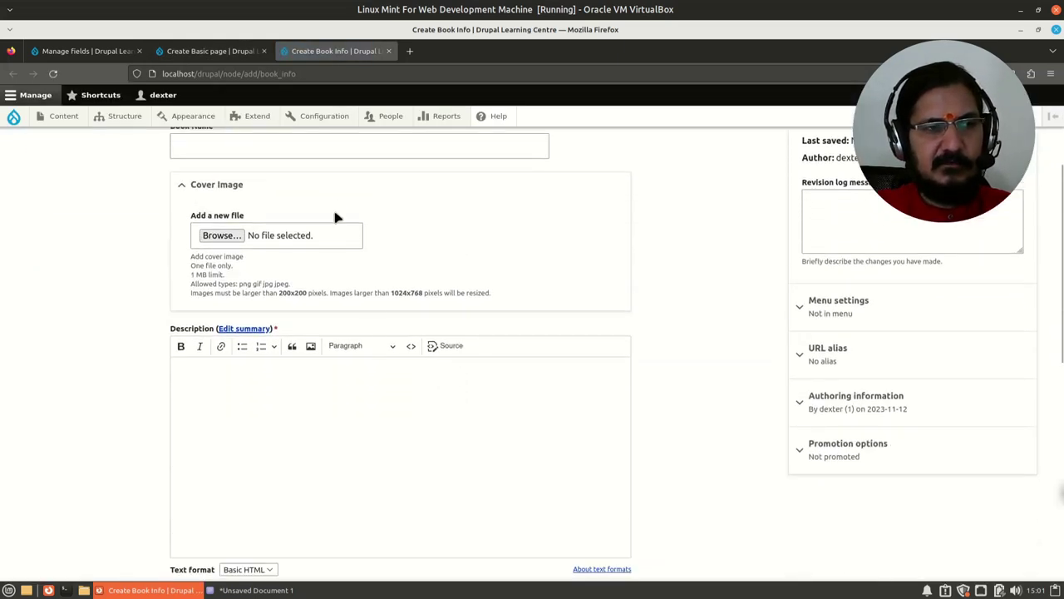
scroll(357, 374, "down", 4)
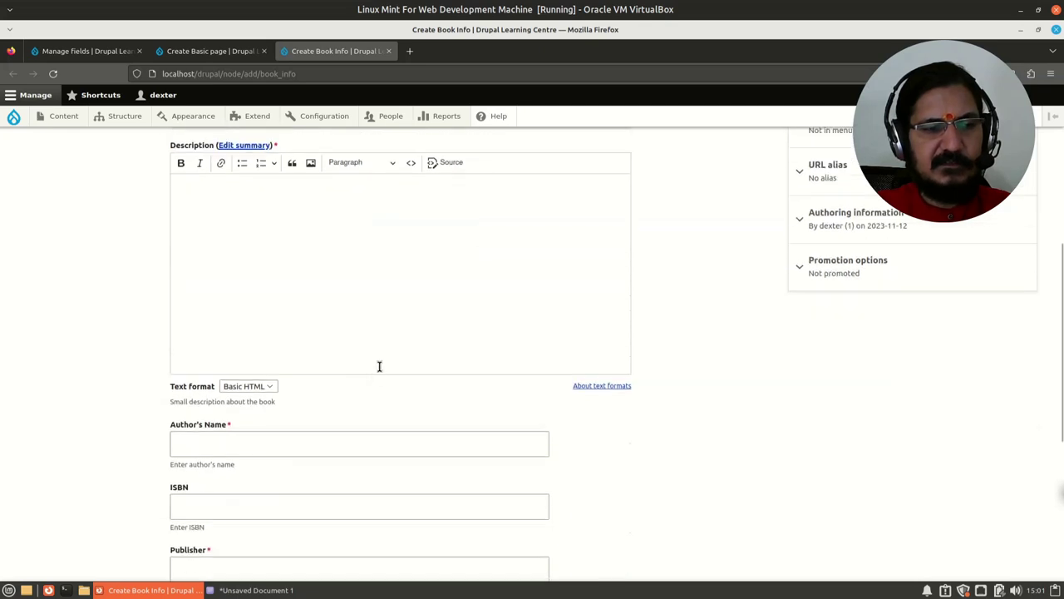
scroll(379, 365, "down", 4)
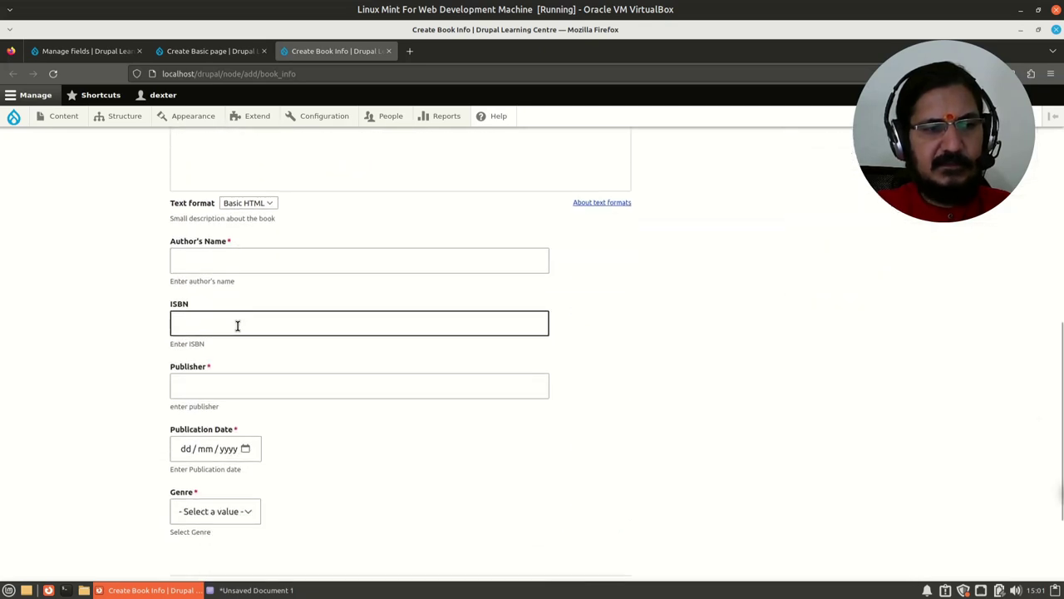
left_click(206, 450)
left_click(245, 449)
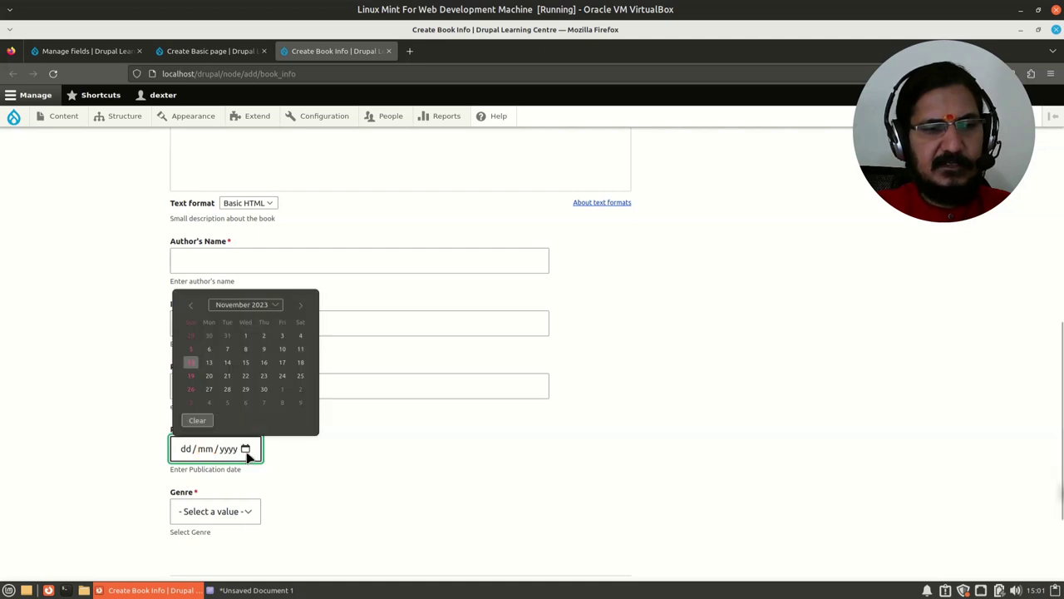
left_click(315, 448)
scroll(272, 416, "down", 3)
left_click(242, 389)
left_click(242, 389)
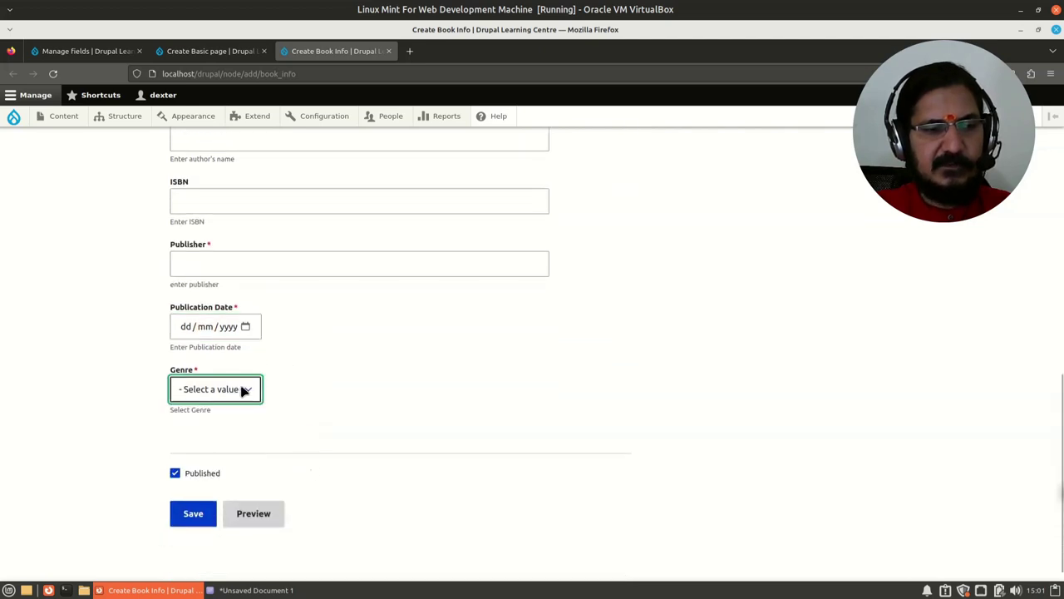
scroll(400, 458, "up", 15)
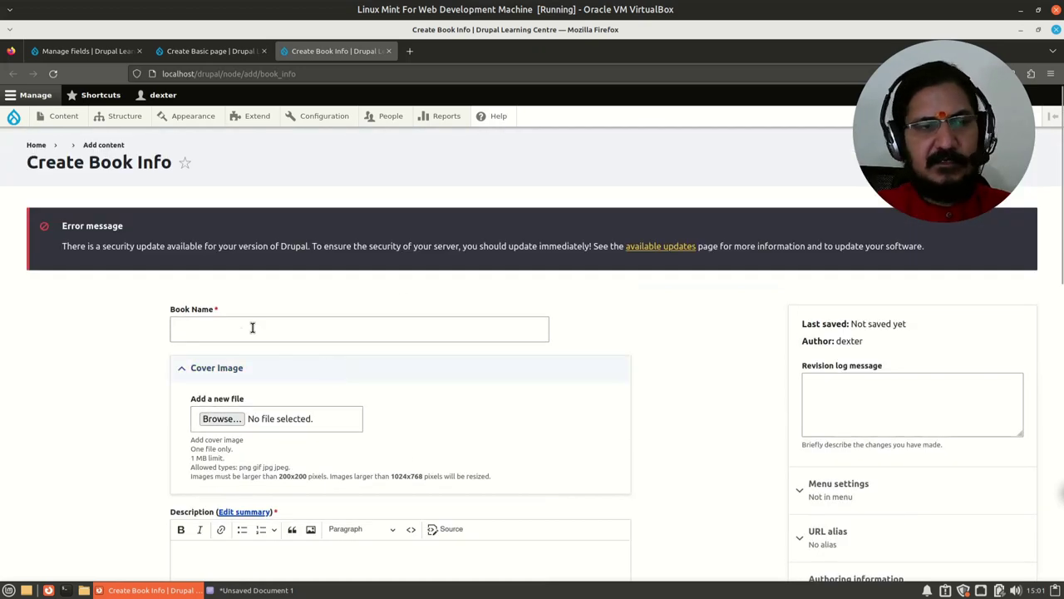
- Scroll through the Create Book Info form to review all the new fields
left_click(183, 339)
scroll(179, 341, "down", 3)
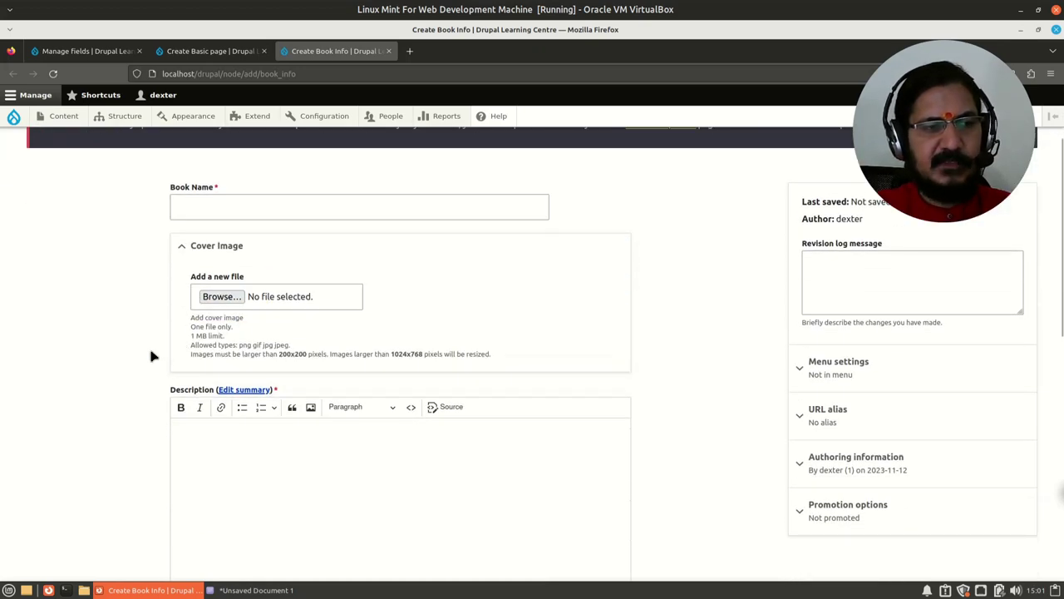
scroll(158, 324, "down", 2)
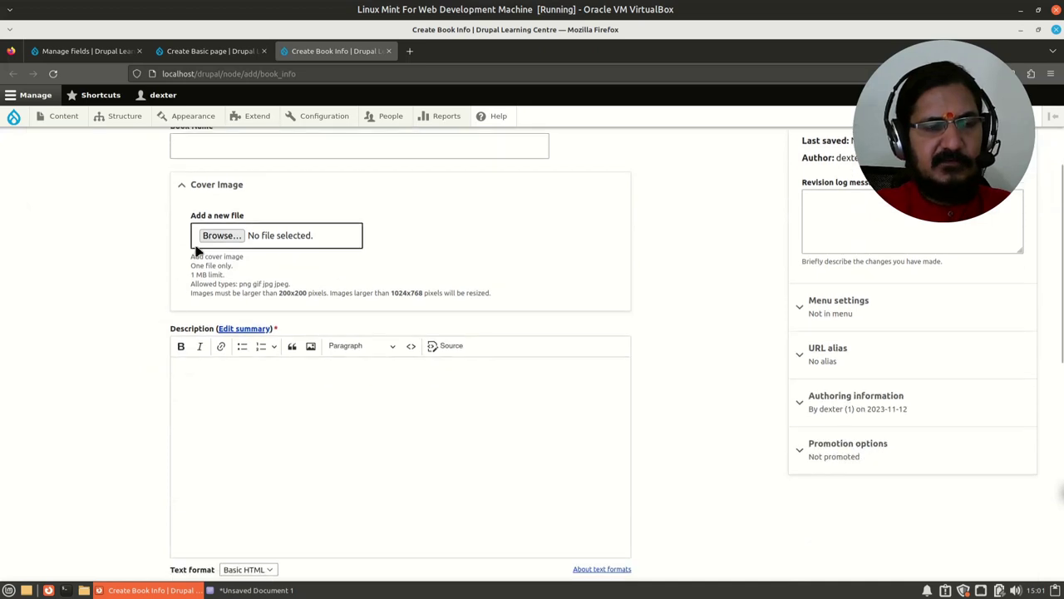
scroll(235, 435, "down", 7)
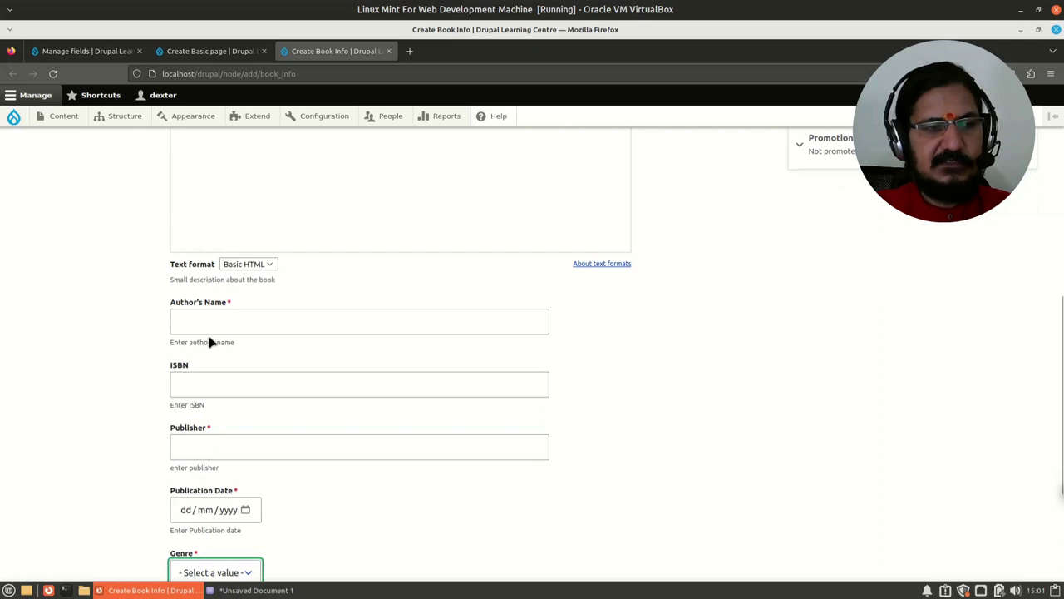
scroll(219, 340, "up", 3)
scroll(220, 342, "down", 2)
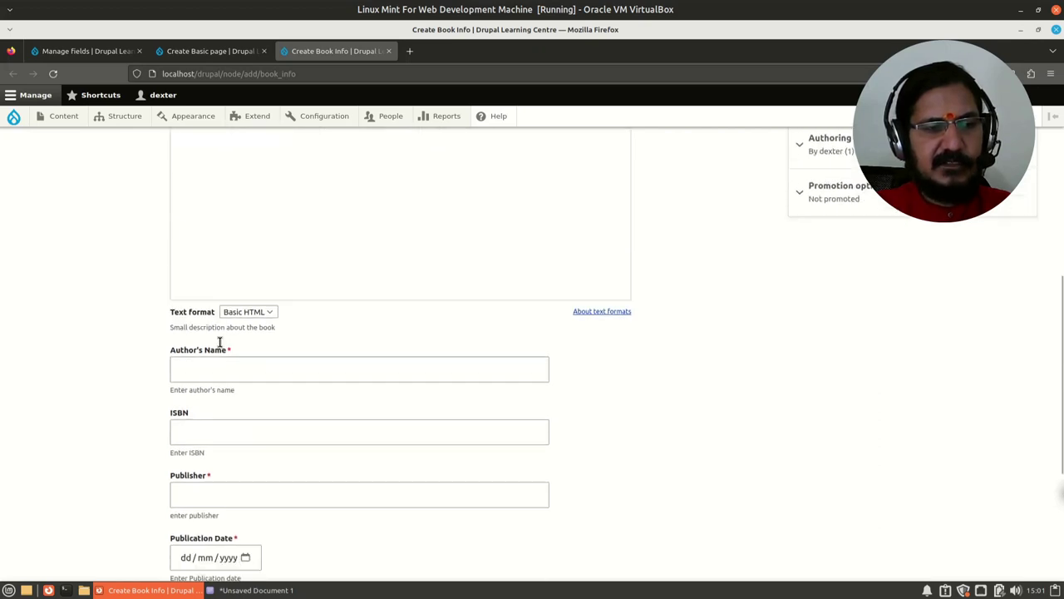
scroll(219, 340, "down", 1)
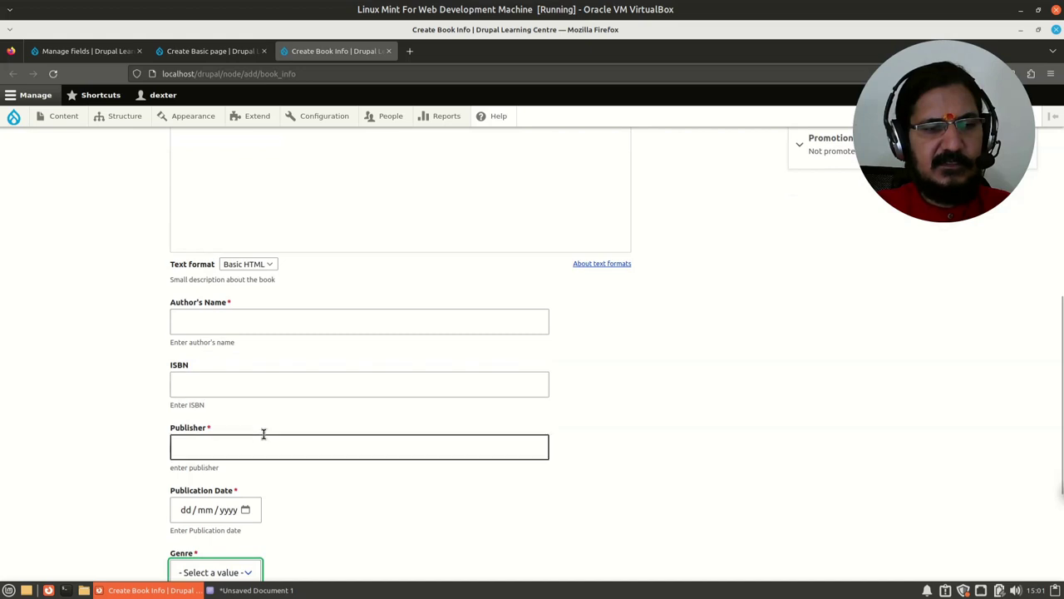
scroll(281, 432, "down", 3)
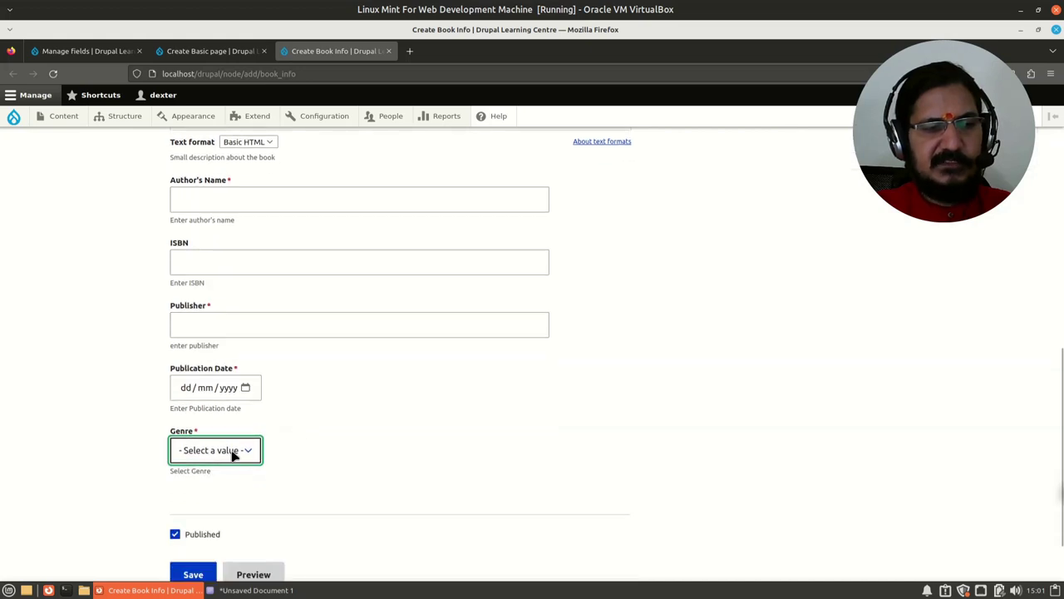
scroll(371, 504, "up", 7)
scroll(364, 448, "up", 4)
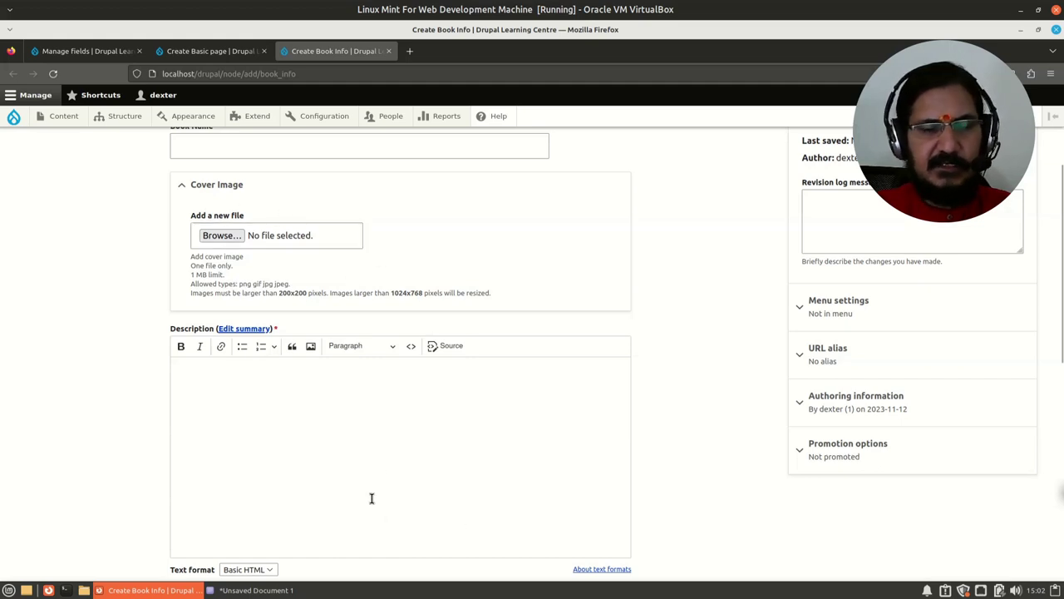
scroll(385, 479, "up", 5)
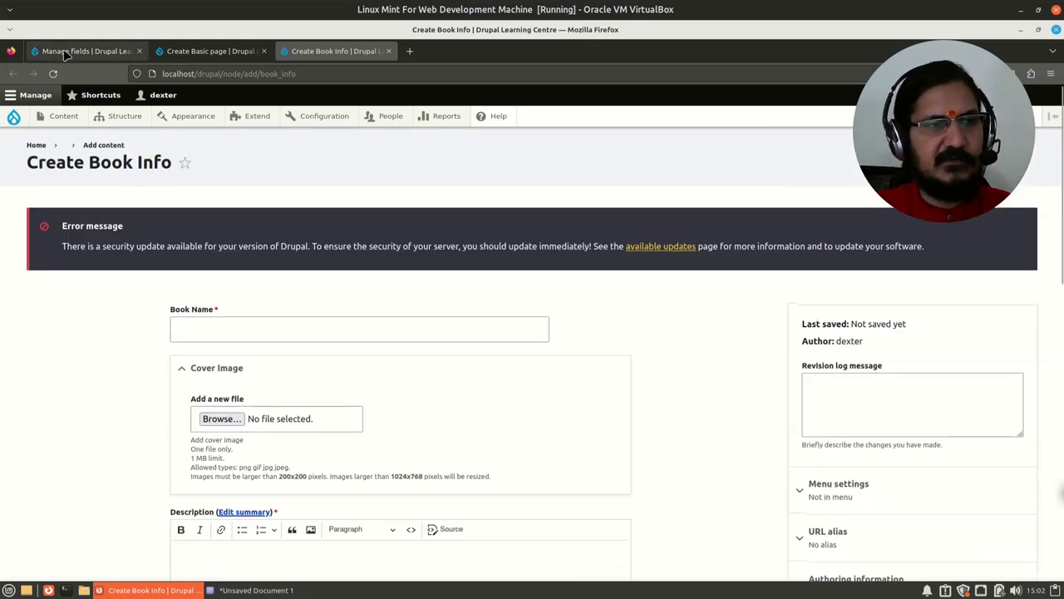
- Open Book Info's Manage form display, then recheck the create form and move to the Basic page tab
left_click(69, 51)
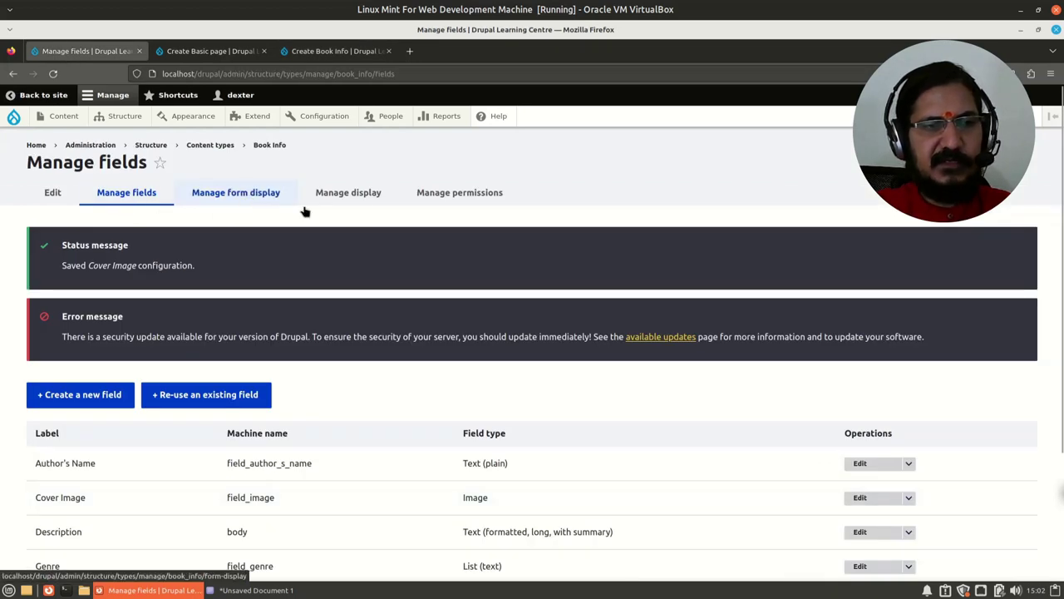
left_click(222, 198)
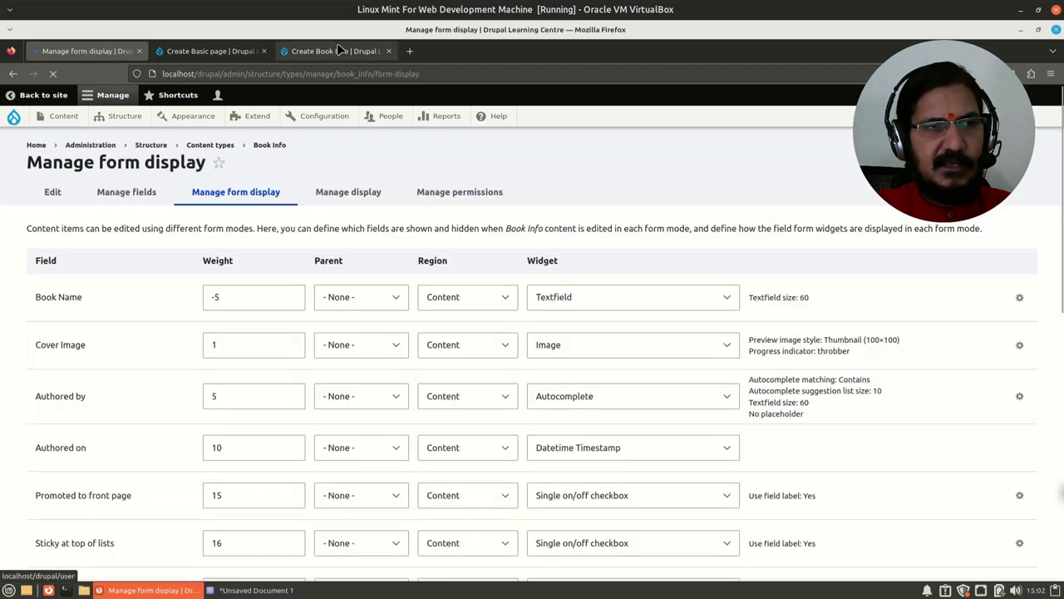
left_click(336, 52)
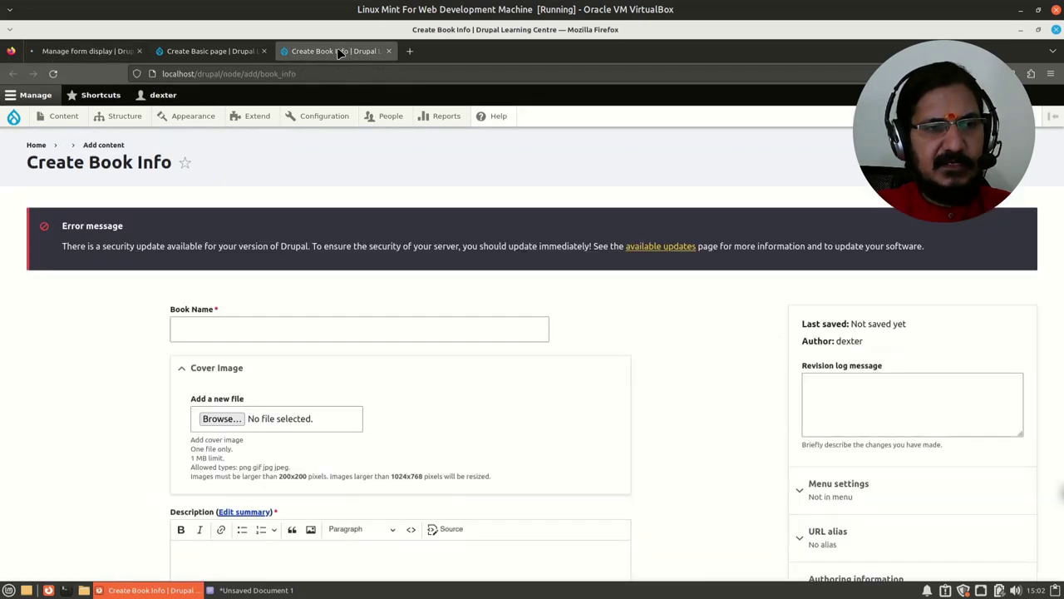
scroll(250, 332, "down", 4)
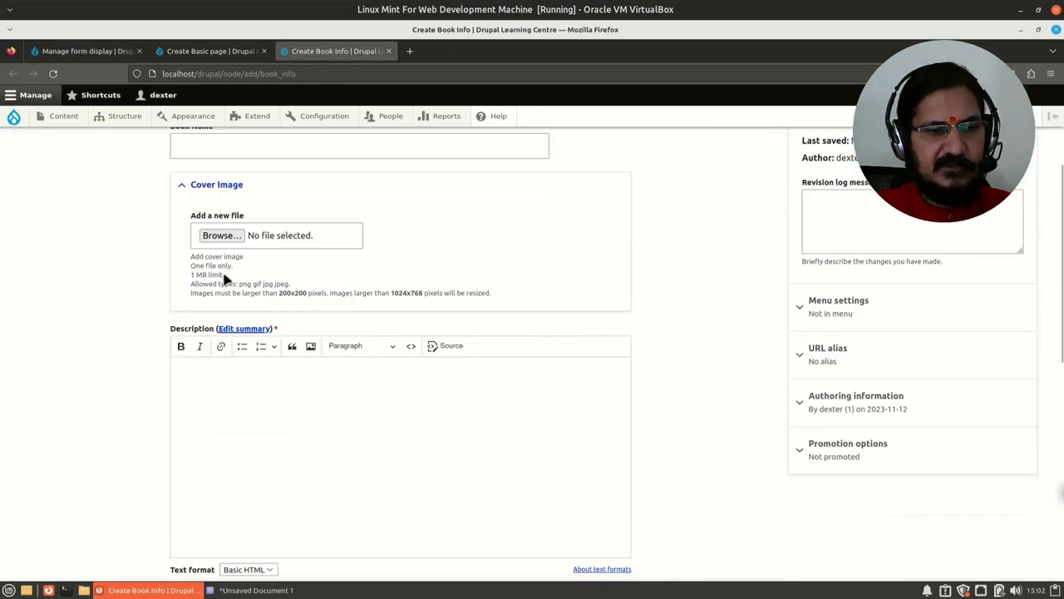
scroll(237, 532, "down", 6)
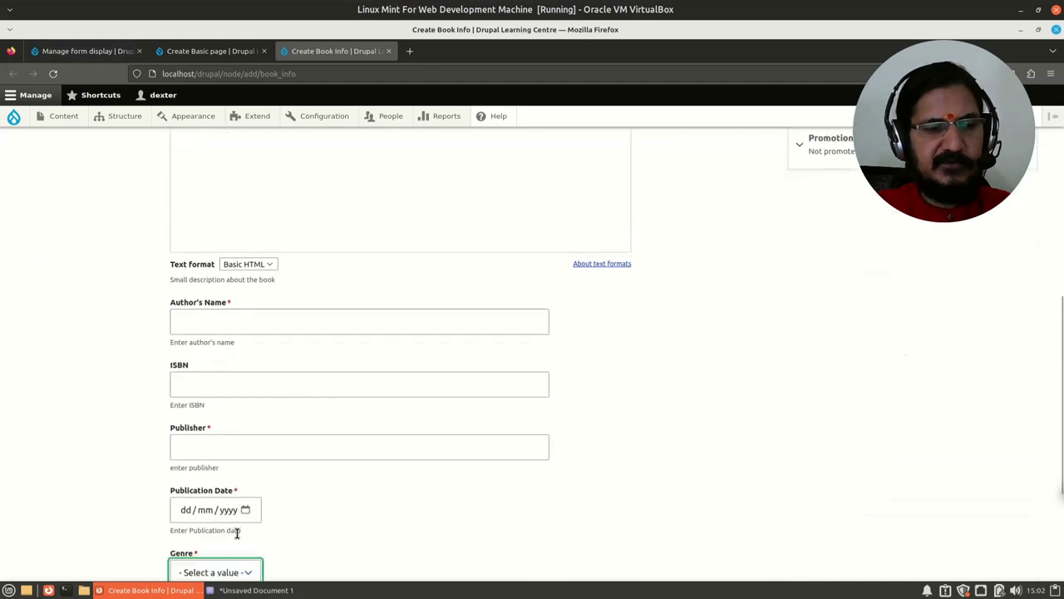
scroll(237, 532, "up", 4)
left_click(189, 52)
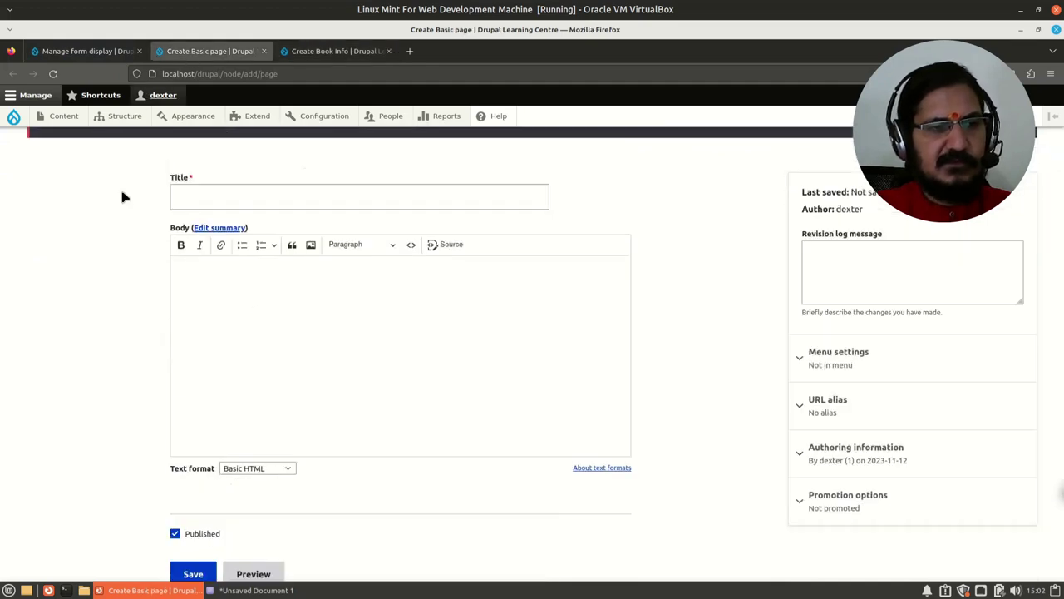
scroll(115, 328, "up", 3)
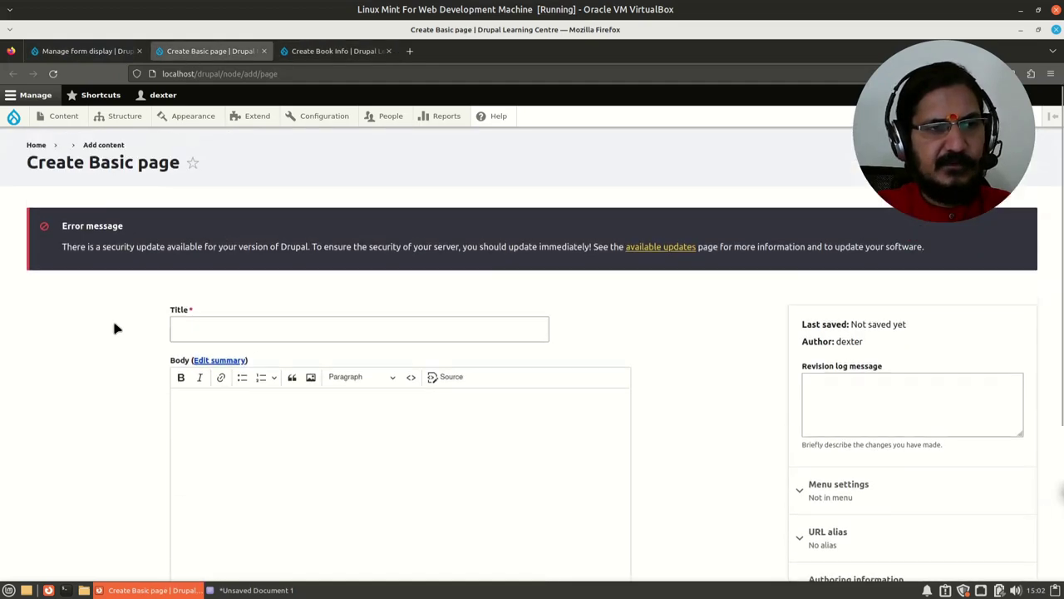
- Close the Create Basic page tab and drag Author's Name up on the Book Info form display
left_click(264, 51)
left_click(110, 52)
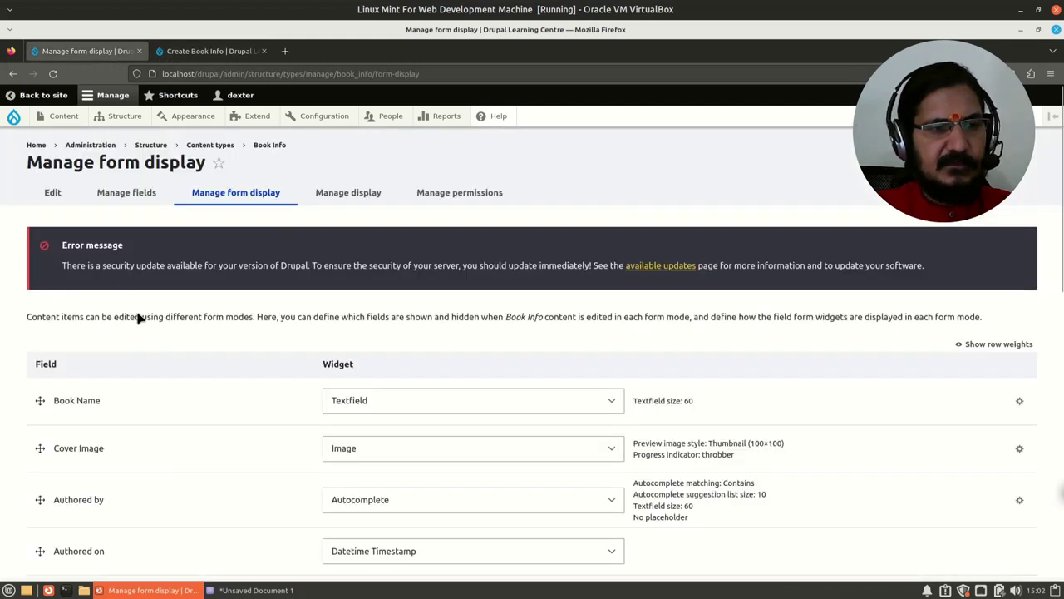
scroll(154, 337, "down", 3)
scroll(158, 336, "down", 2)
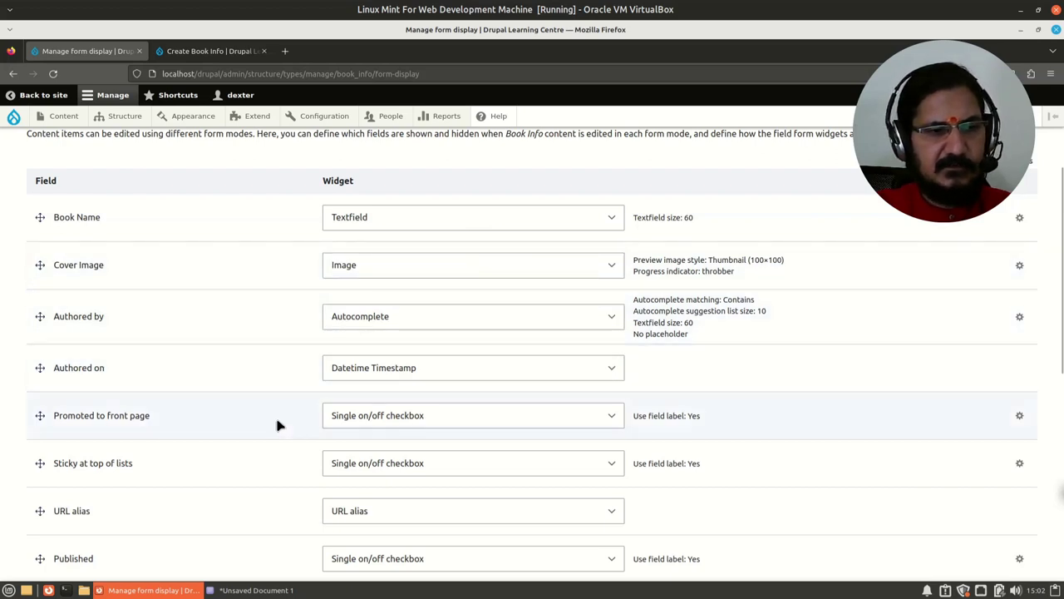
scroll(275, 414, "down", 1)
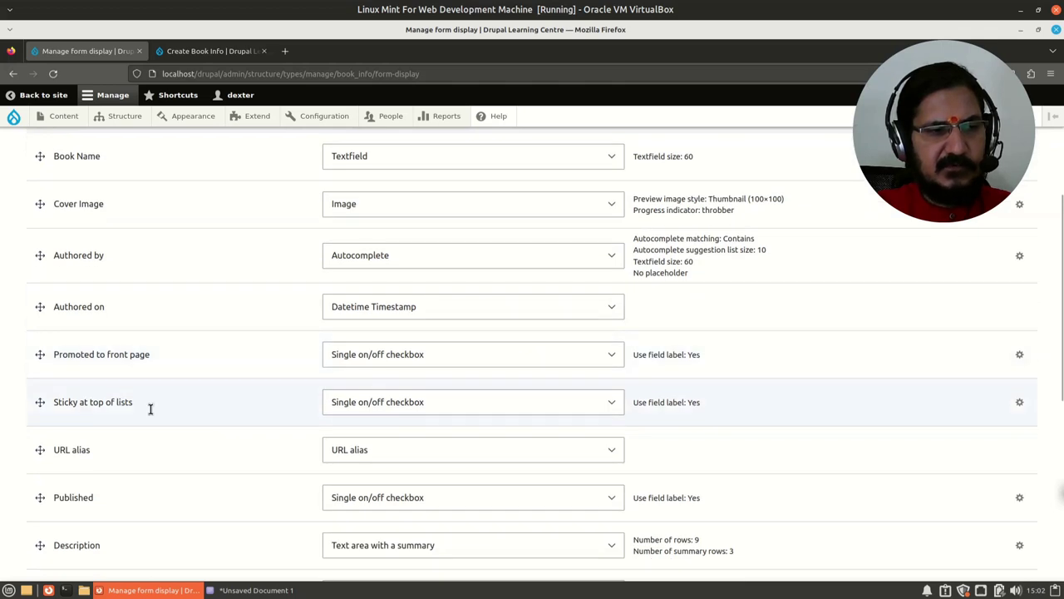
scroll(247, 408, "down", 1)
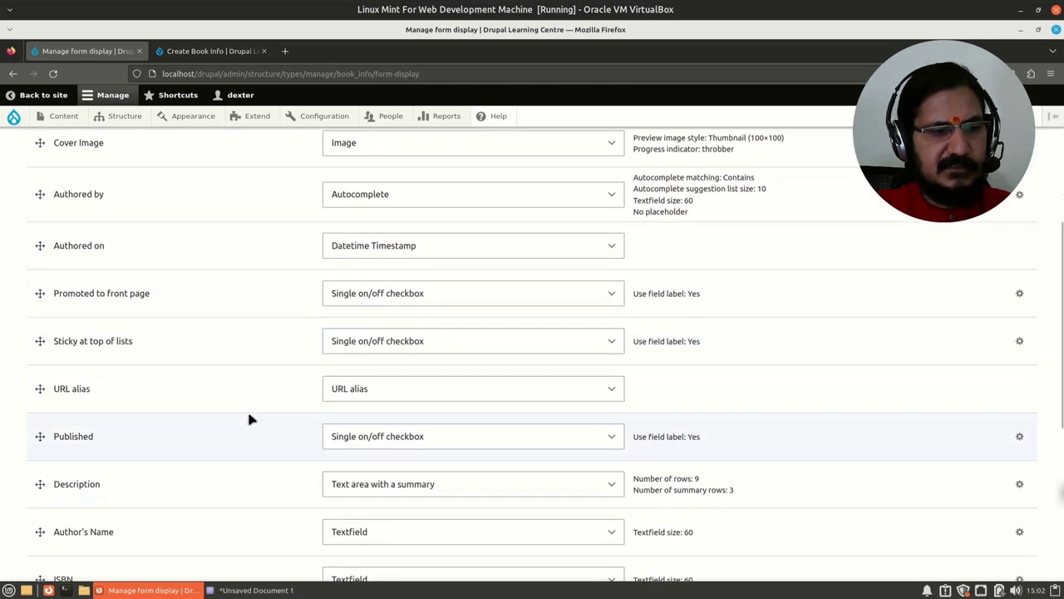
scroll(150, 449, "down", 1)
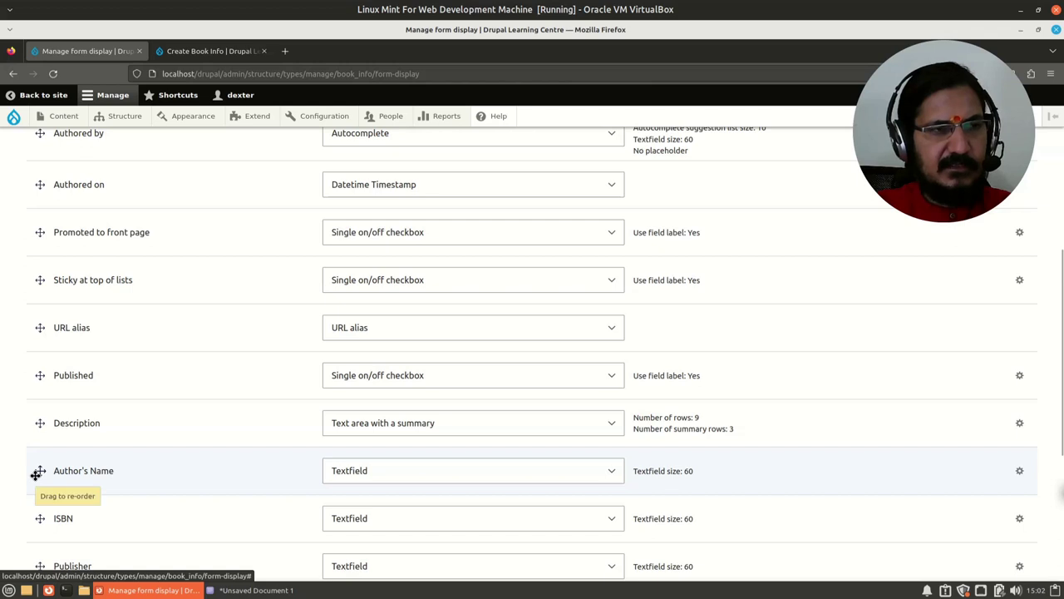
left_click_drag(36, 474, 33, 266)
- Move ISBN below Author's Name and Publisher below Authored by
scroll(12, 418, "down", 6)
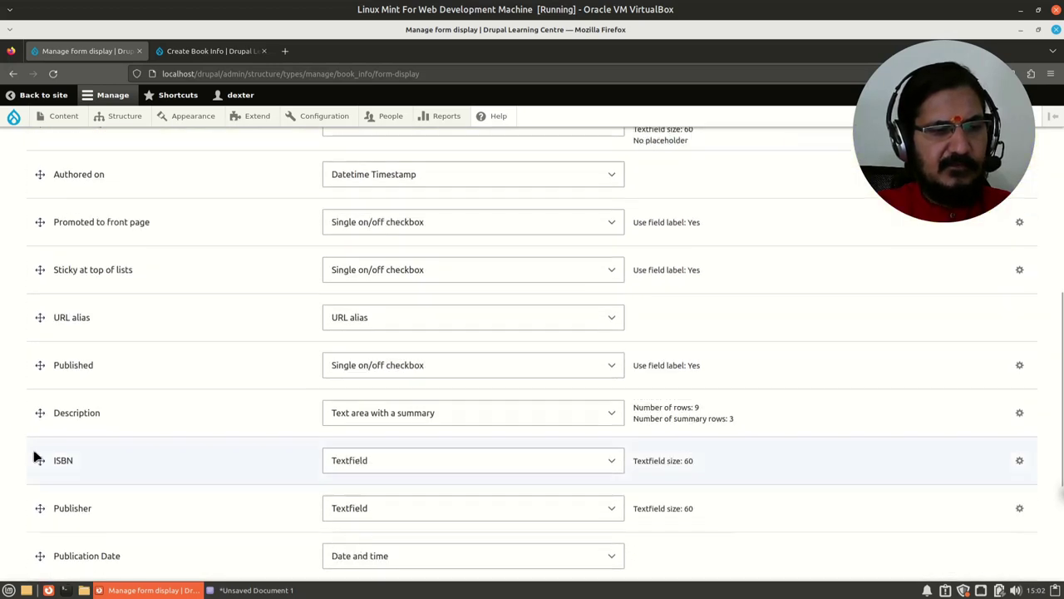
left_click_drag(39, 460, 41, 374)
scroll(88, 478, "down", 7)
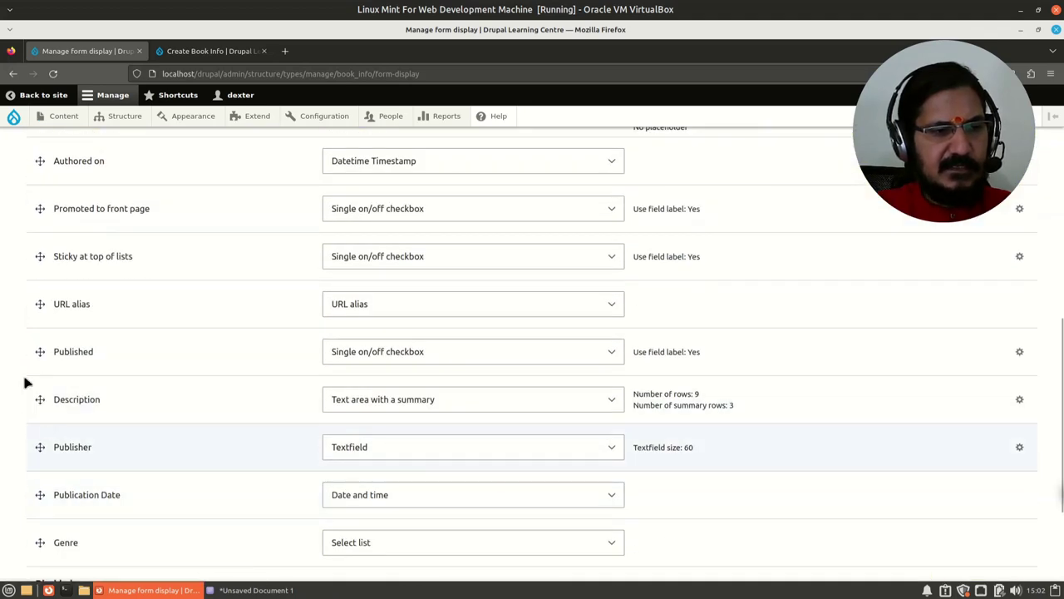
left_click_drag(40, 449, 38, 288)
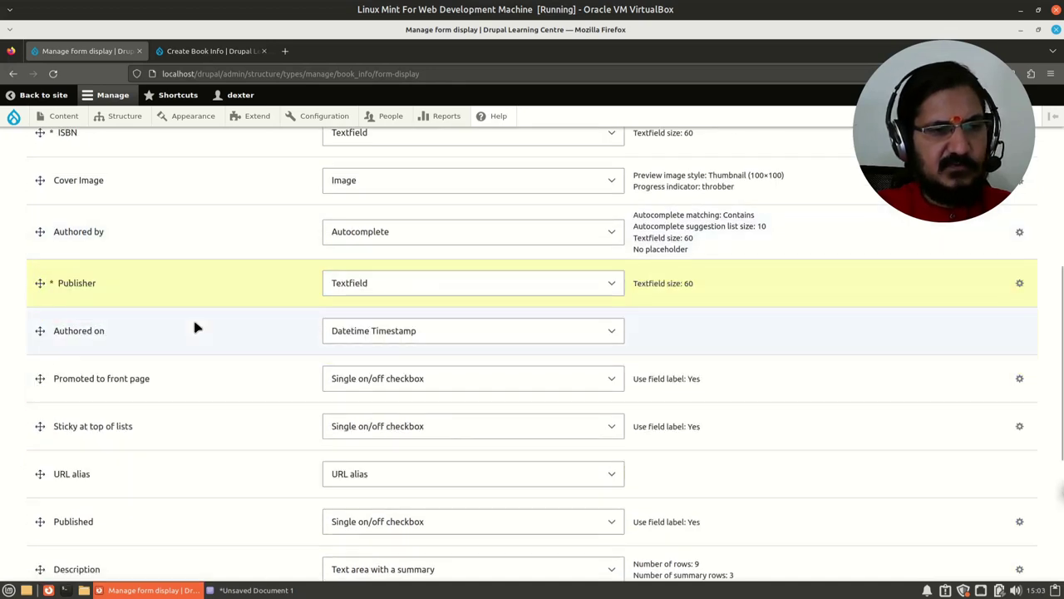
- Move the Description row up above Authored on
scroll(167, 299, "down", 1)
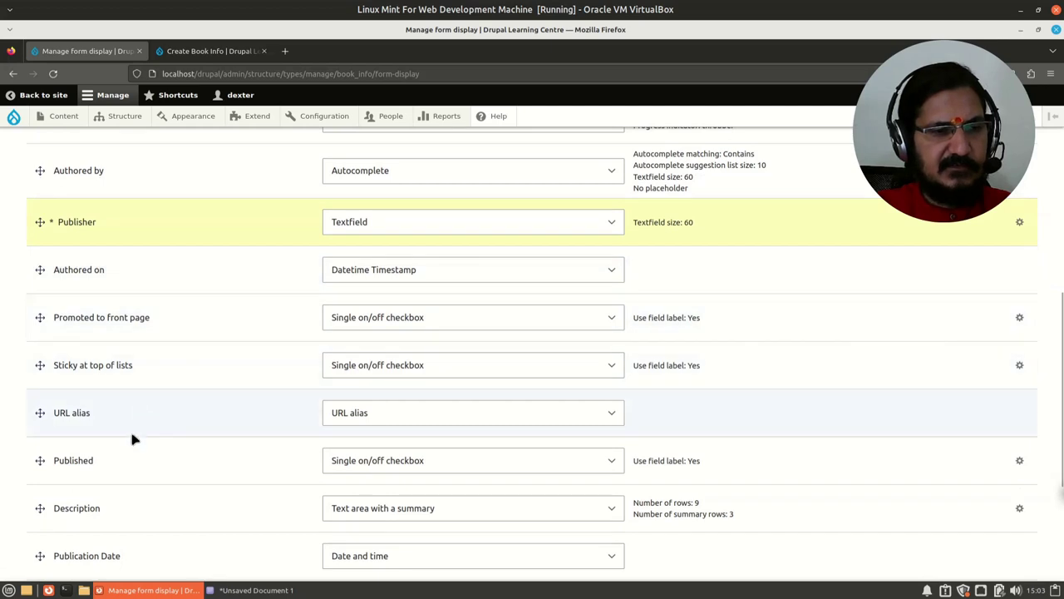
scroll(119, 458, "down", 2)
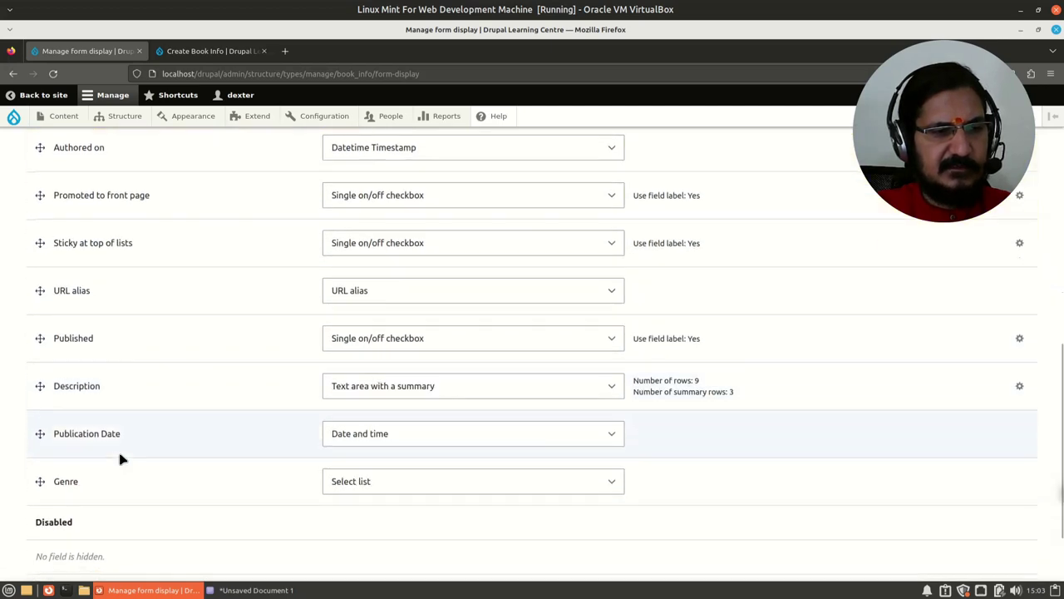
left_click_drag(34, 384, 39, 334)
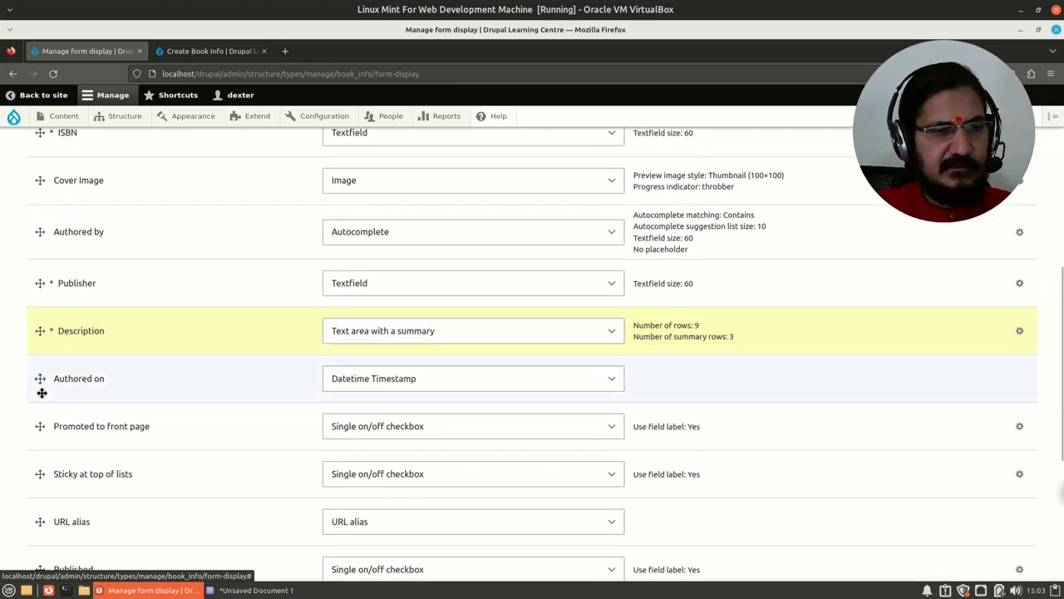
scroll(36, 392, "down", 3)
scroll(37, 393, "down", 1)
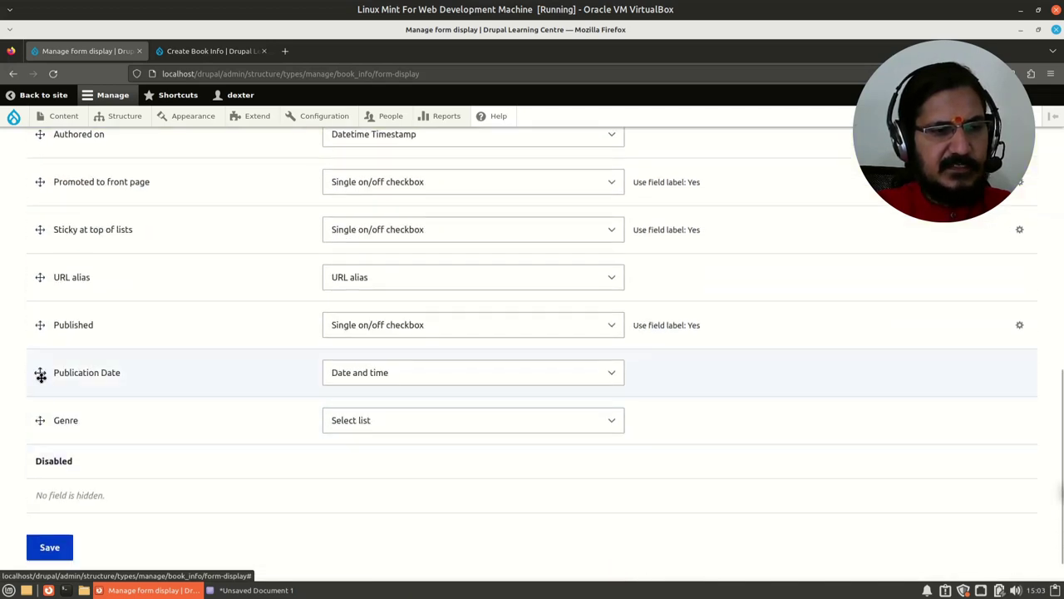
mouse_move(39, 374)
left_mouse_down()
mouse_move(39, 346)
mouse_move(46, 362)
left_mouse_up()
scroll(40, 374, "up", 5)
scroll(47, 364, "down", 4)
scroll(45, 364, "up", 3)
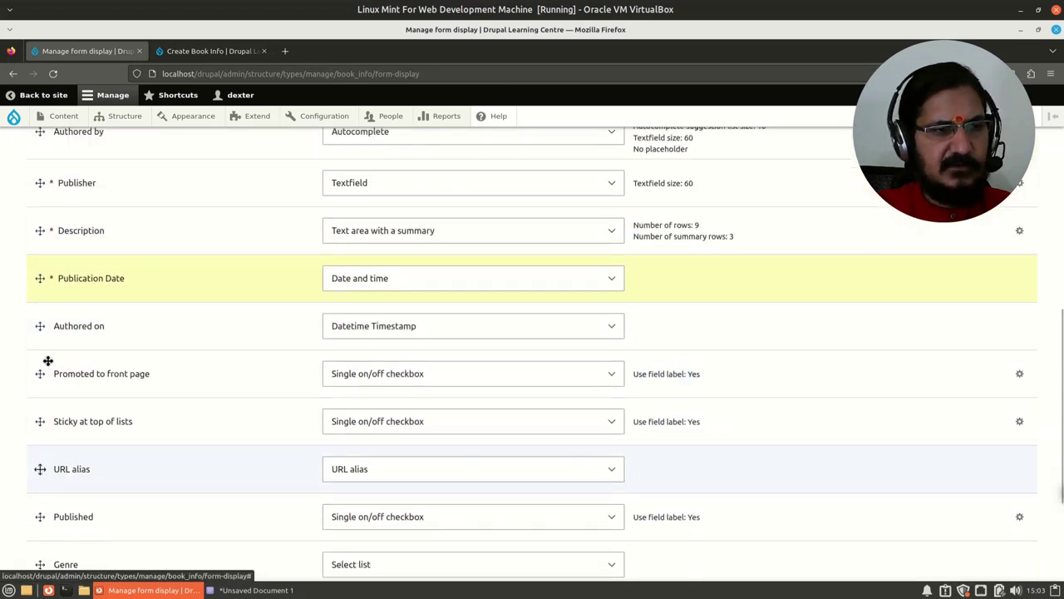
- Place Publication Date above Description with Genre directly below Publication Date
left_click_drag(40, 277, 37, 232)
scroll(42, 378, "down", 4)
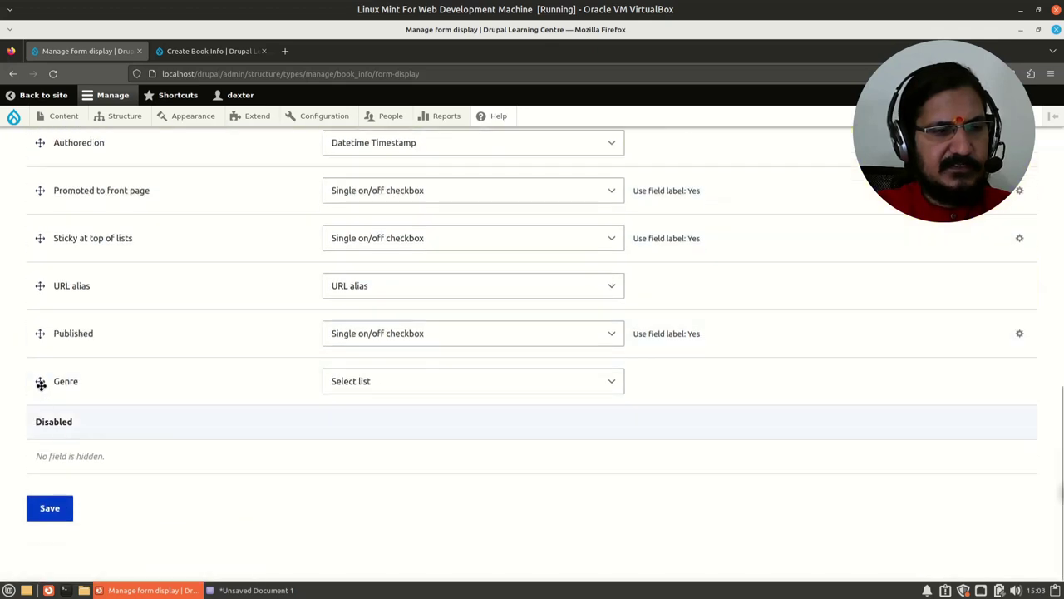
left_click_drag(40, 381, 38, 324)
left_click_drag(39, 317, 40, 294)
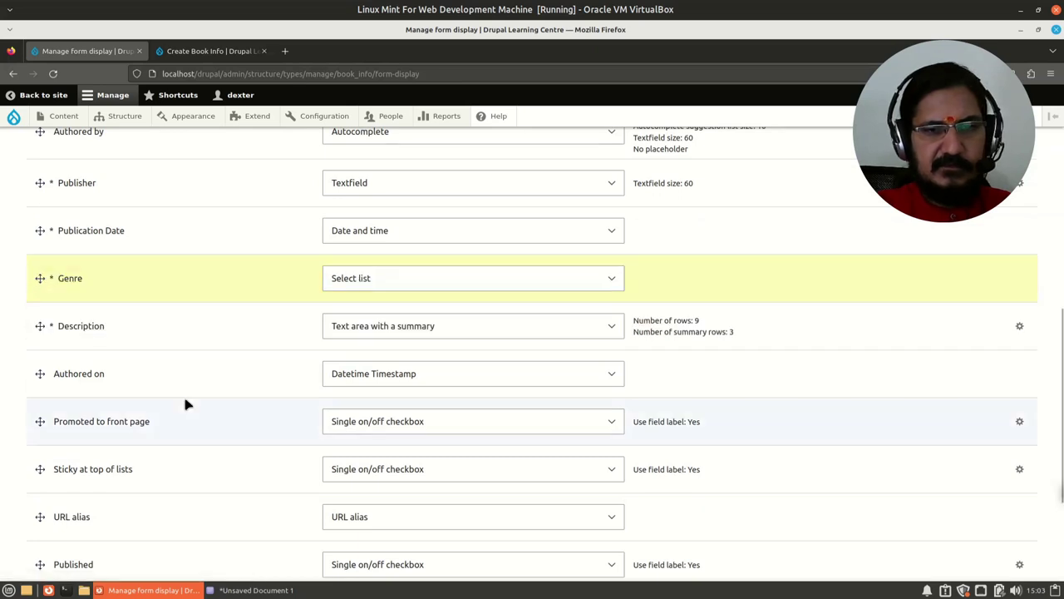
scroll(186, 404, "down", 4)
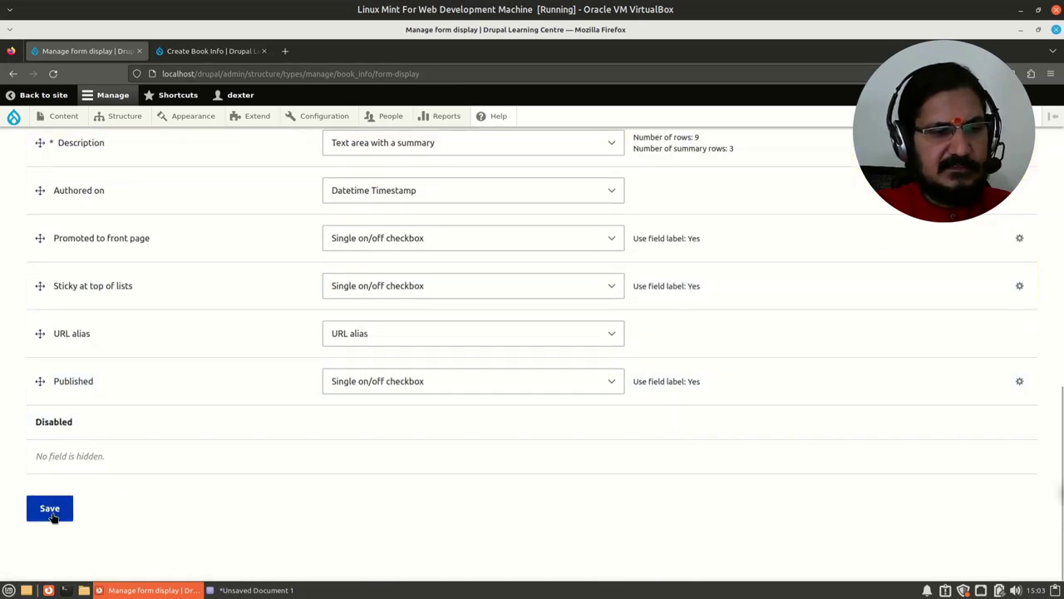
- Save the new Book Info form display field order
left_click(50, 509)
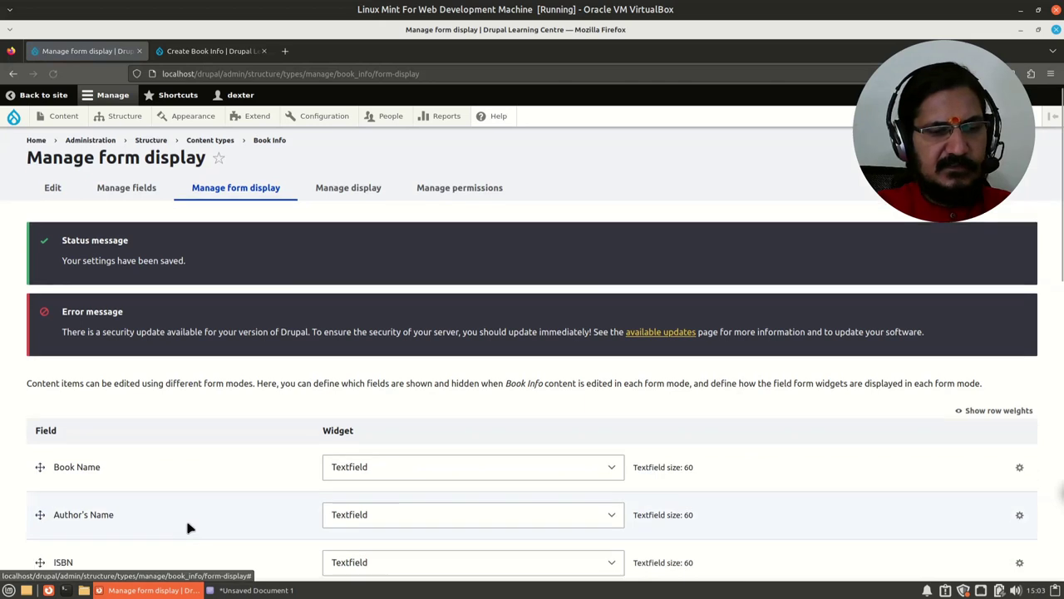
scroll(185, 516, "down", 2)
scroll(186, 516, "up", 3)
scroll(191, 520, "down", 4)
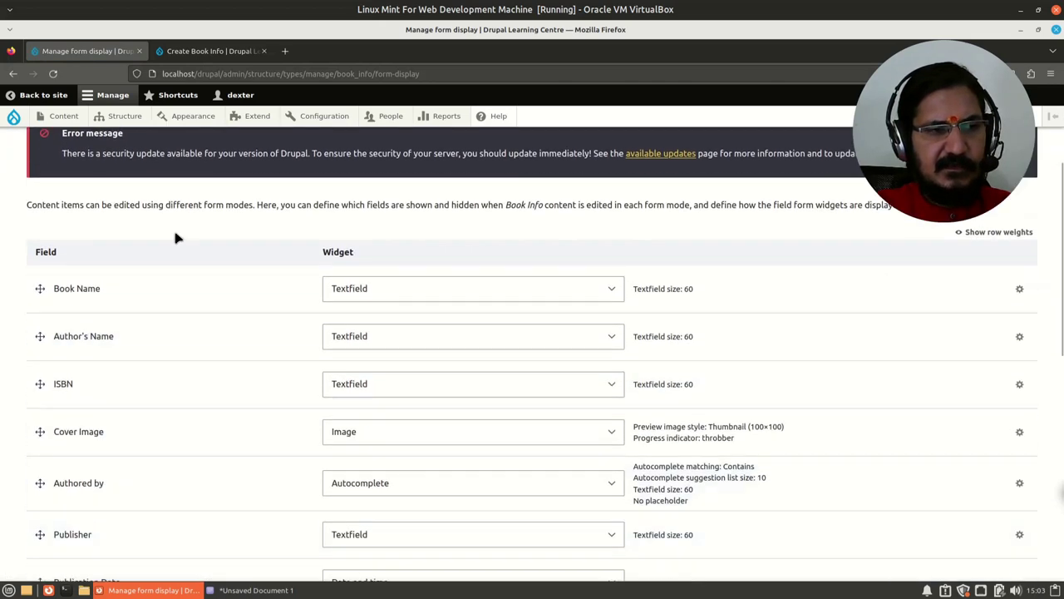
- Reload the Create Book Info form and review the fields in their new order
left_click(204, 50)
key("F5")
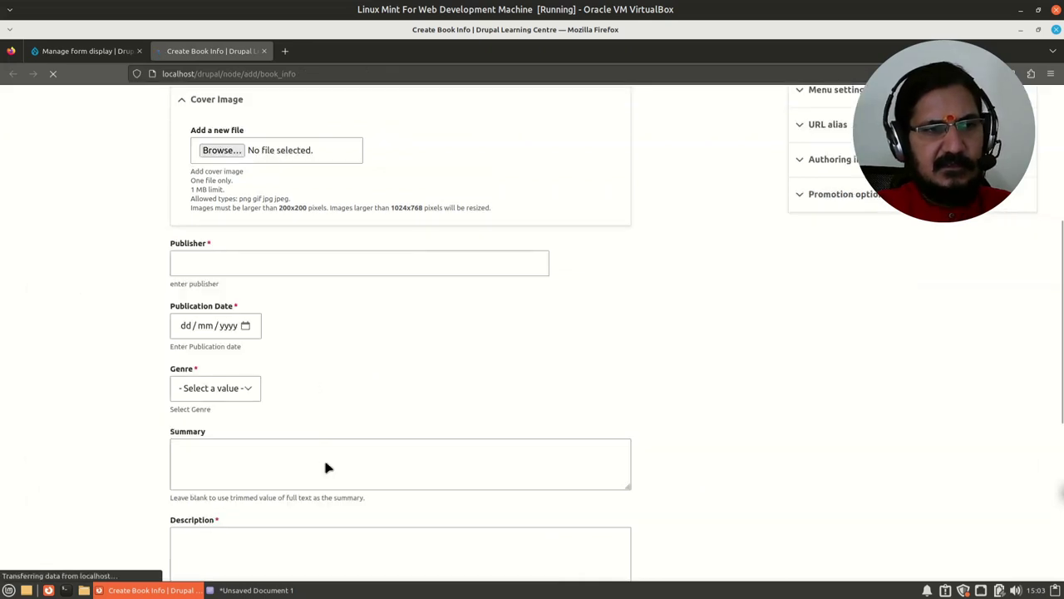
scroll(323, 457, "up", 5)
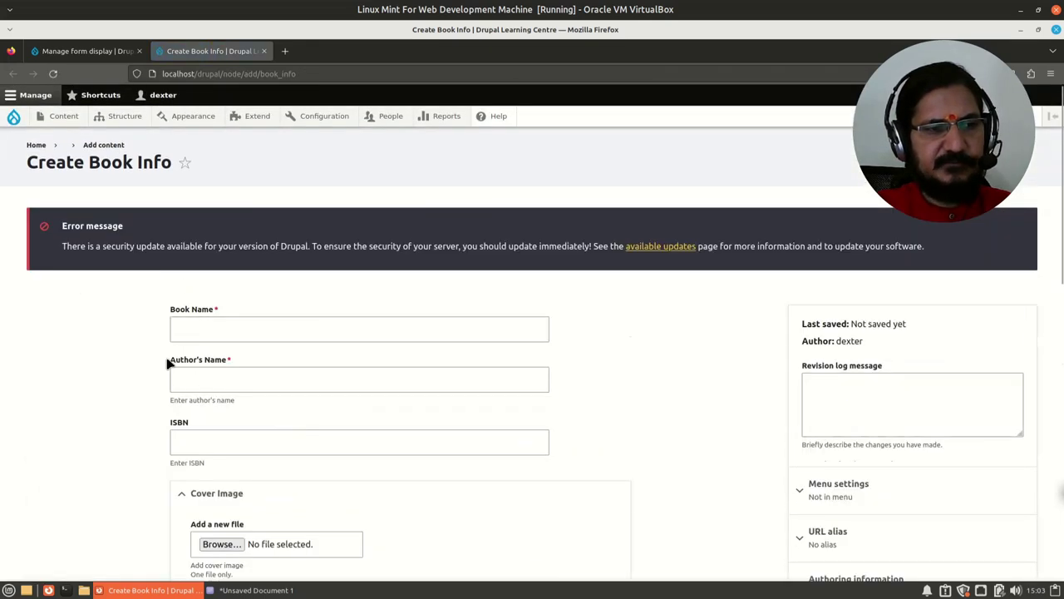
scroll(175, 349, "down", 1)
scroll(231, 356, "down", 3)
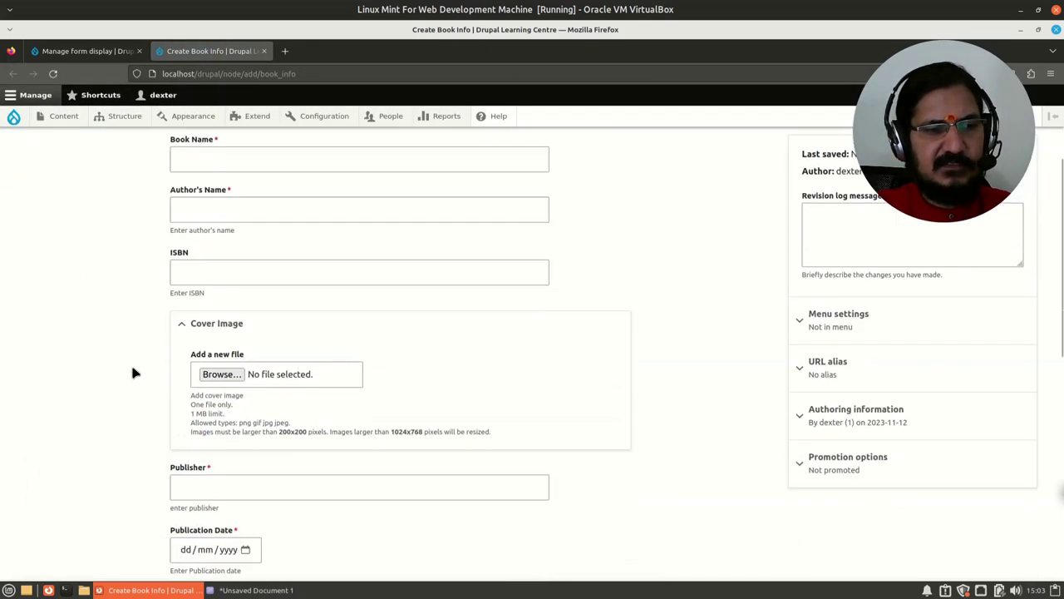
scroll(396, 408, "down", 2)
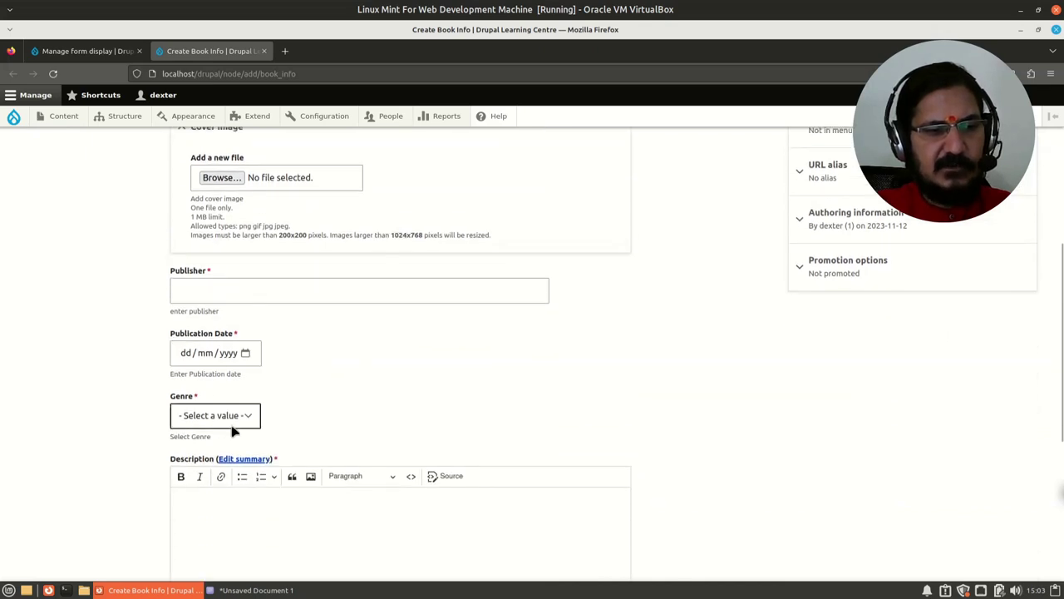
scroll(233, 432, "down", 2)
- Go to Book Info's Manage display page, which lists Cover Image, Links and Description first
left_click(41, 53)
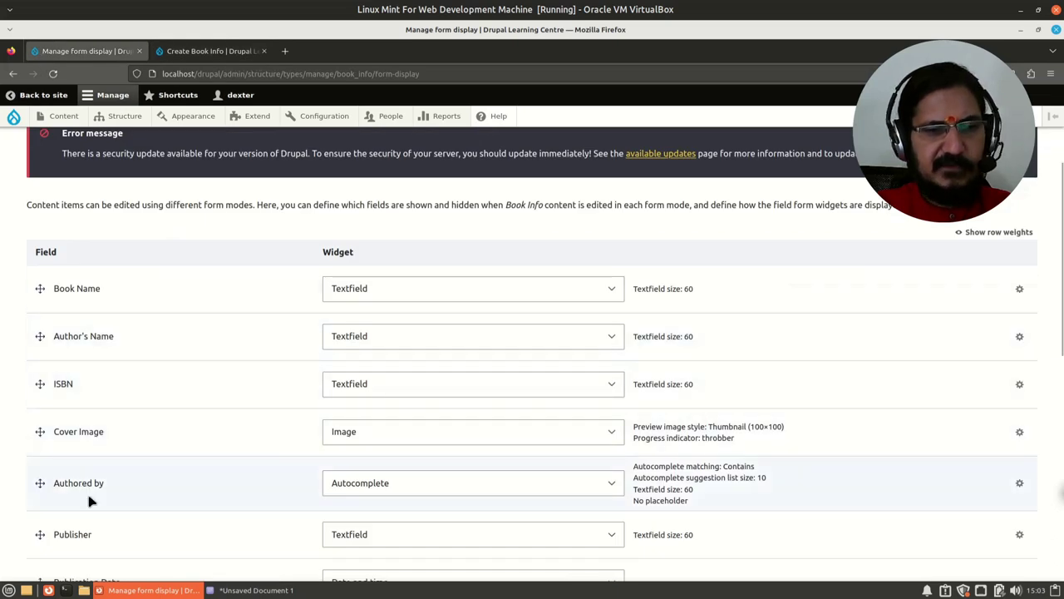
scroll(208, 527, "up", 3)
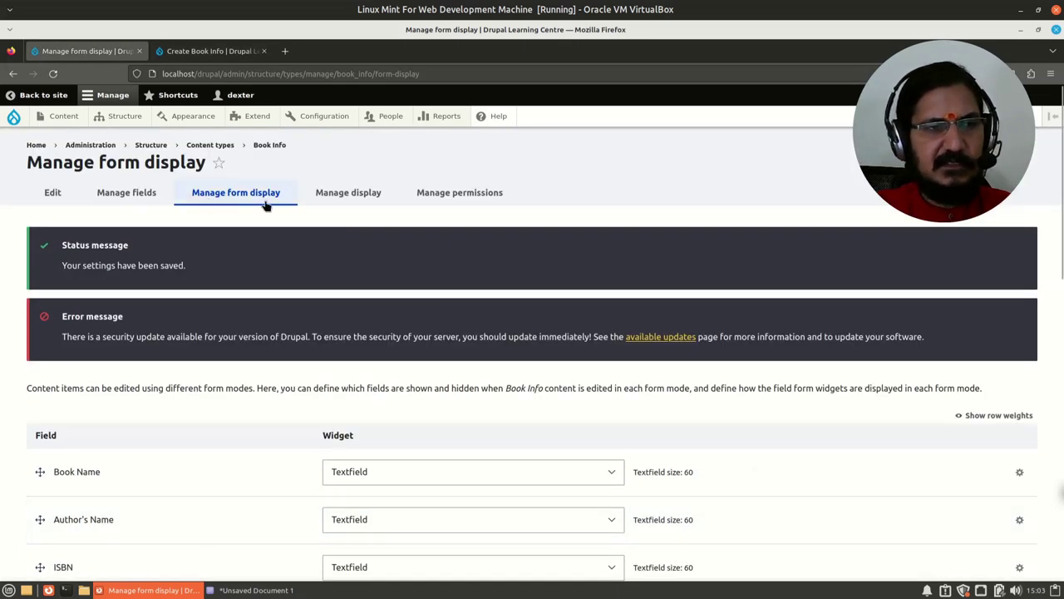
left_click(218, 53)
scroll(301, 431, "up", 10)
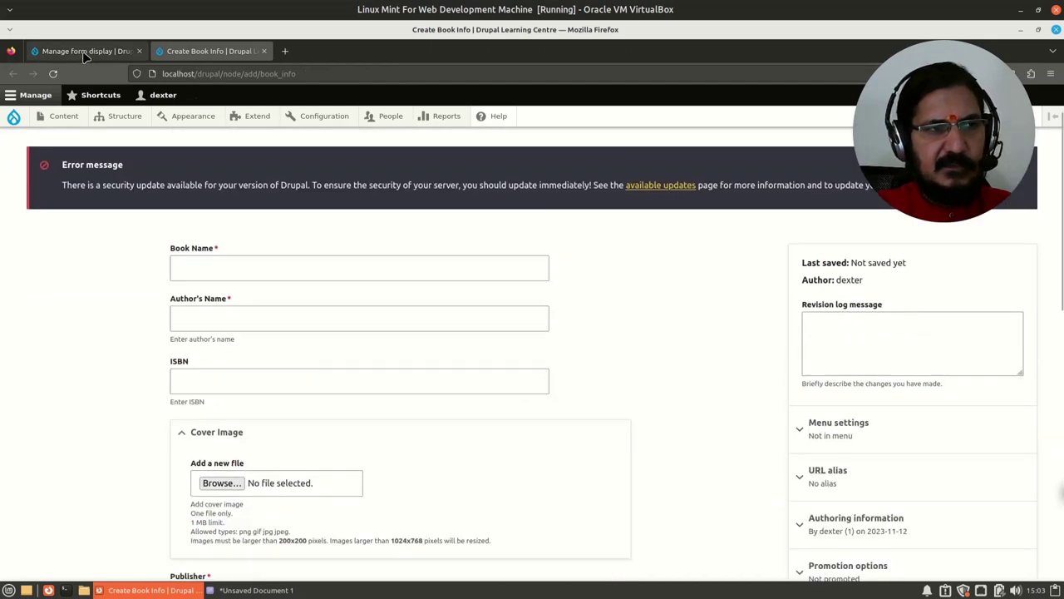
left_click(84, 52)
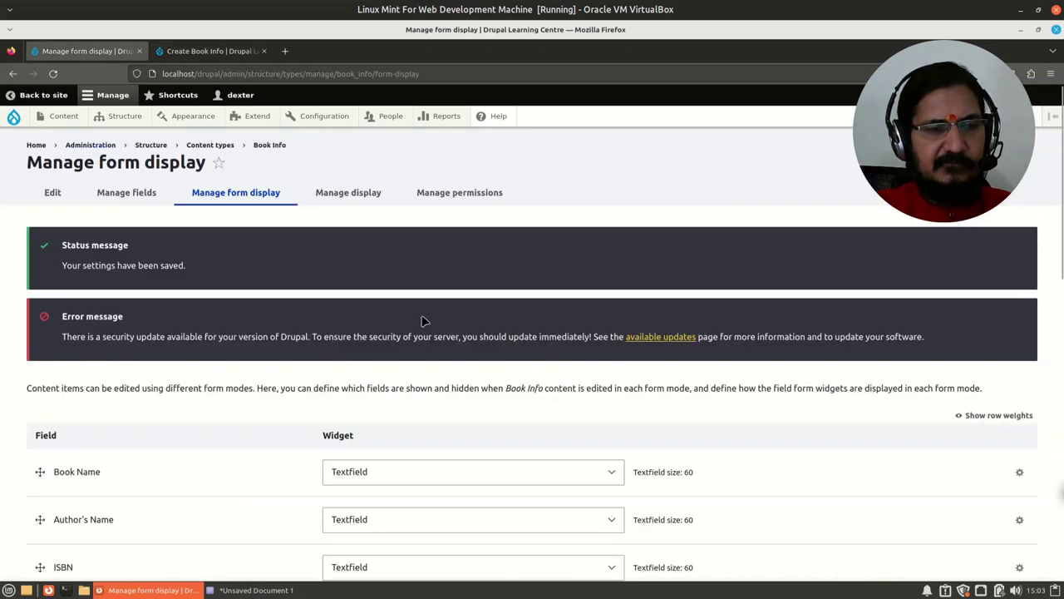
left_click(348, 193)
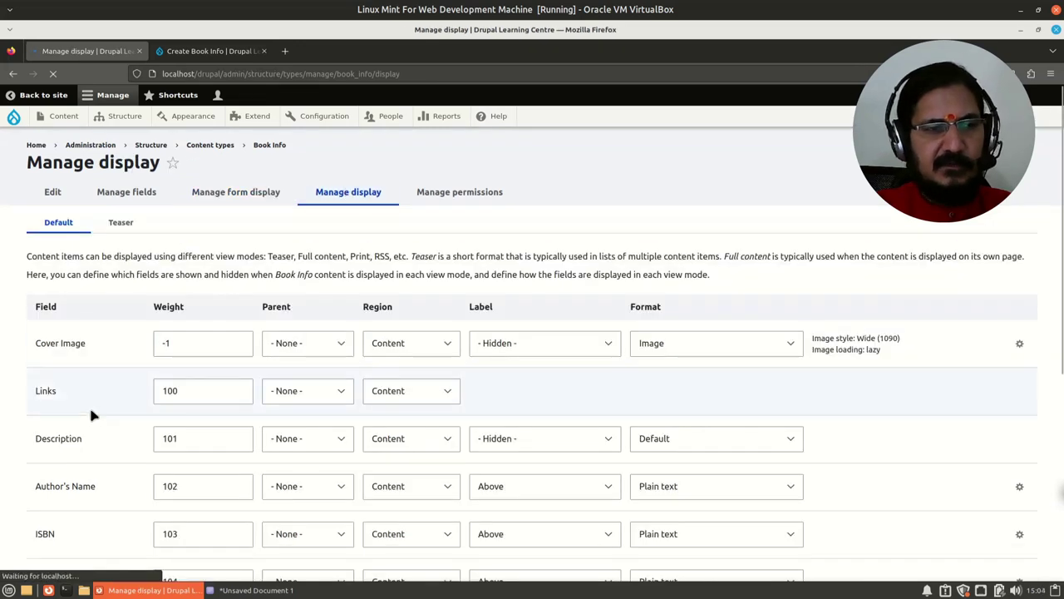
scroll(708, 439, "down", 4)
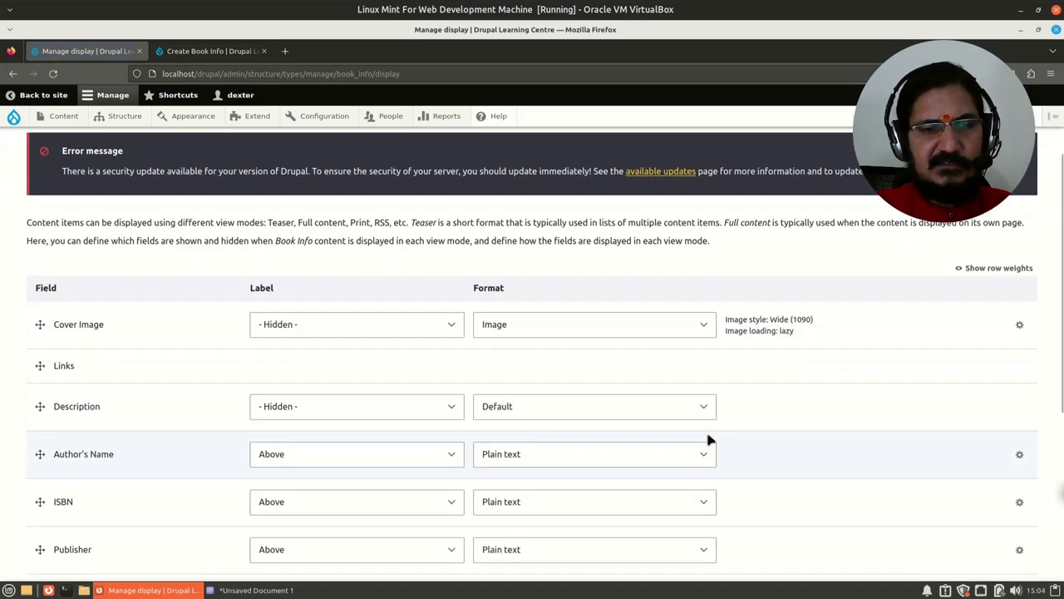
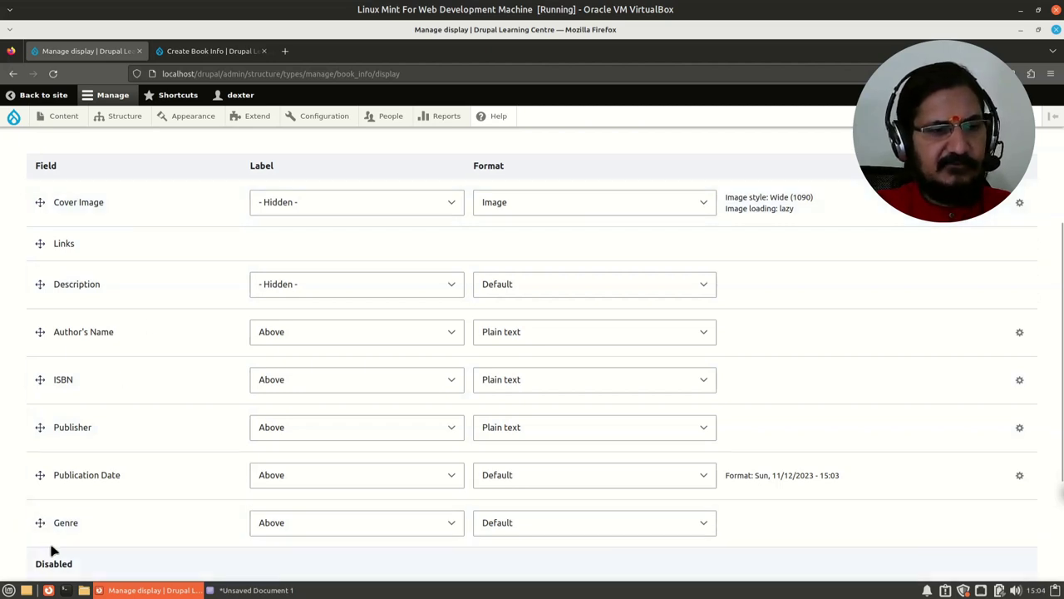
- Move Author's Name to the top of the Book Info display order
scroll(53, 514, "down", 3)
scroll(53, 514, "up", 5)
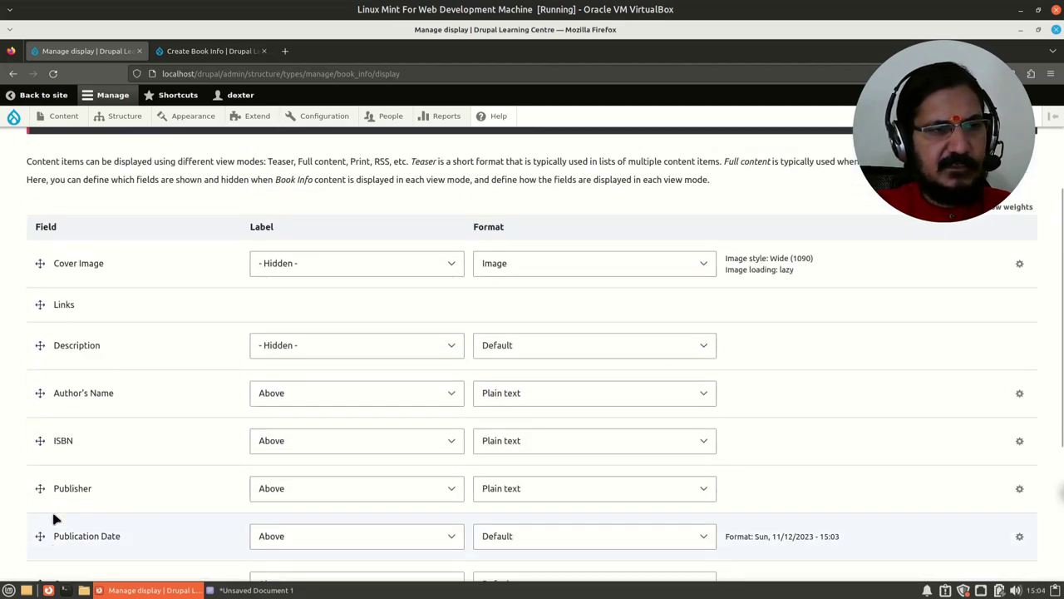
scroll(55, 511, "down", 3)
scroll(57, 514, "down", 1)
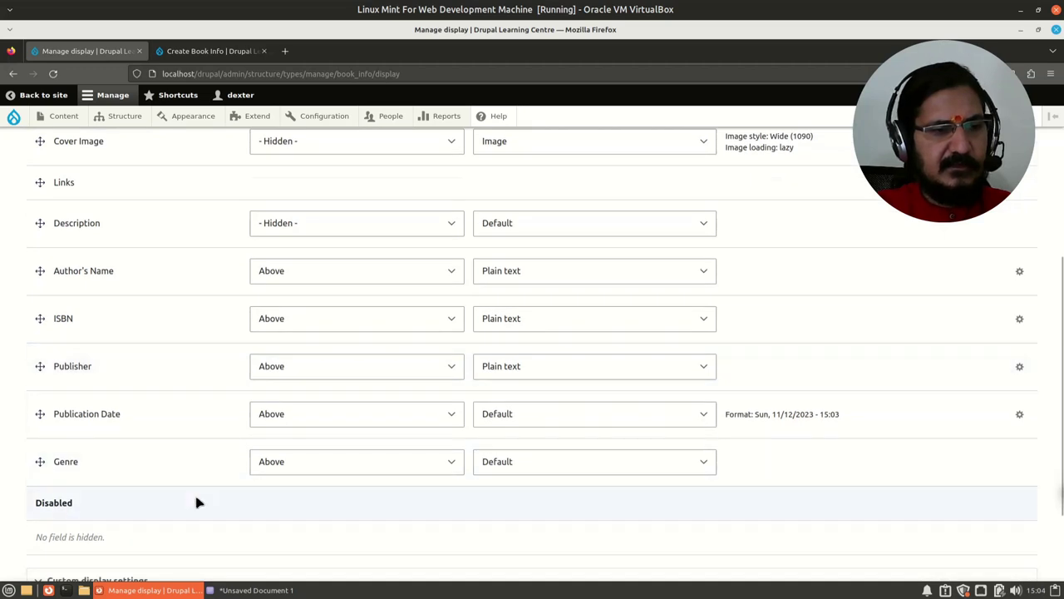
scroll(152, 505, "up", 1)
scroll(151, 506, "up", 4)
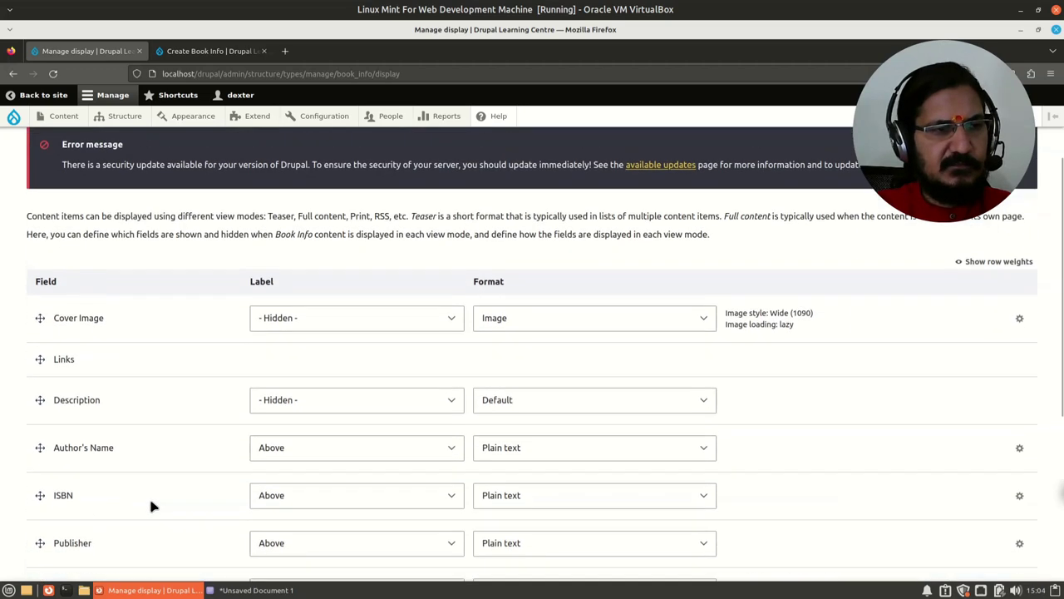
scroll(152, 506, "down", 1)
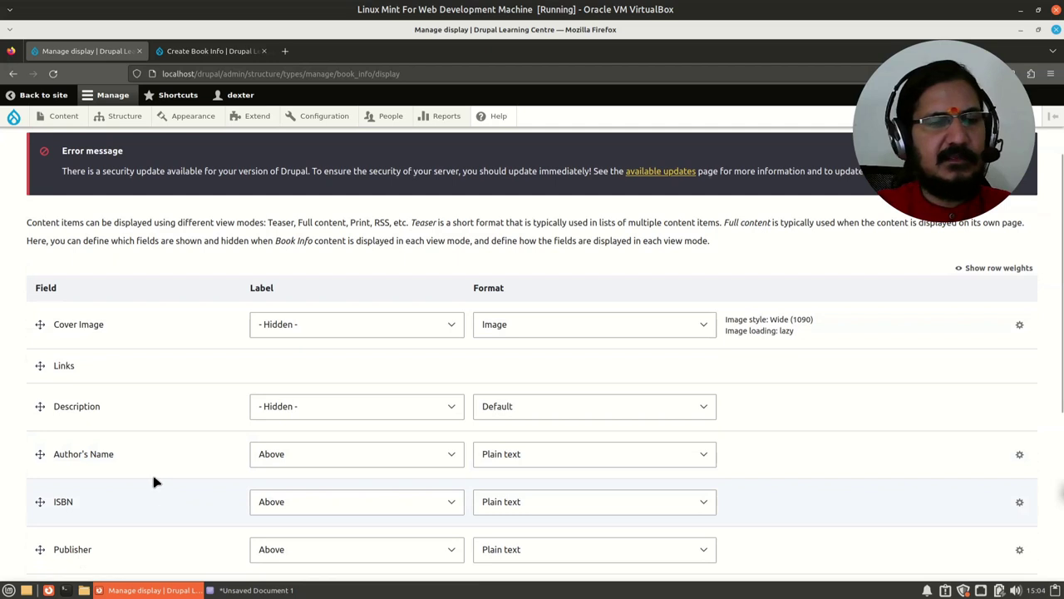
scroll(157, 420, "down", 1)
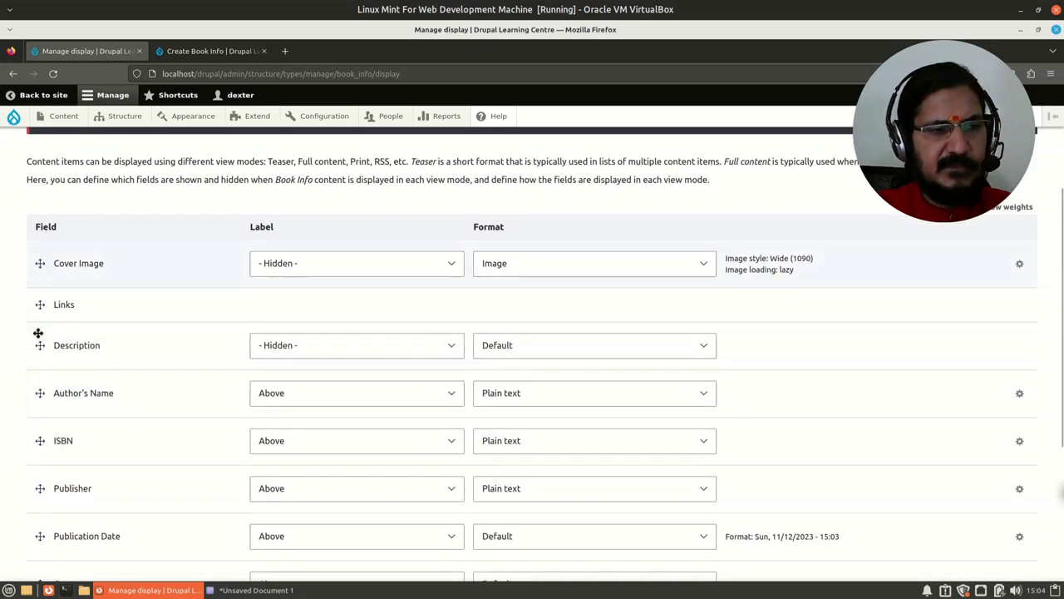
left_click_drag(39, 393, 38, 270)
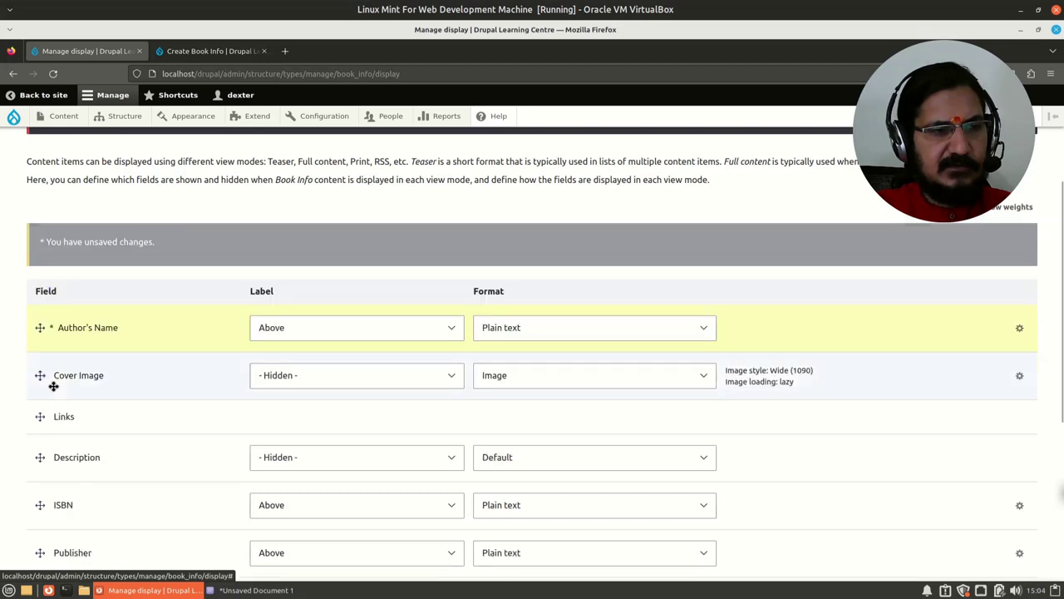
- Place ISBN, Publisher, Genre and Description above Links and save the display
scroll(53, 394, "down", 1)
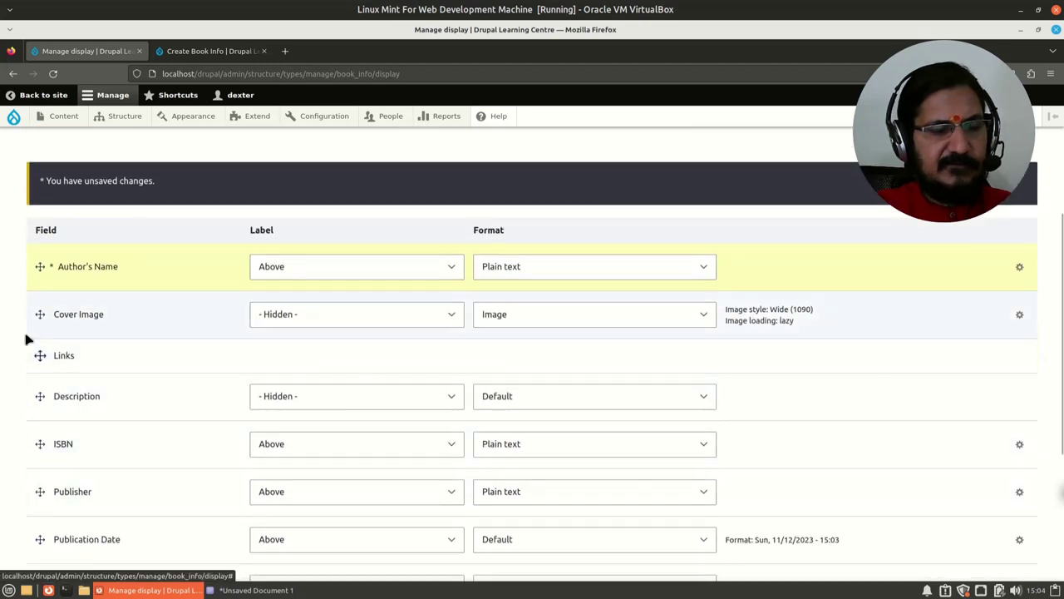
left_click_drag(40, 442, 38, 366)
left_click_drag(40, 491, 38, 346)
scroll(52, 488, "down", 3)
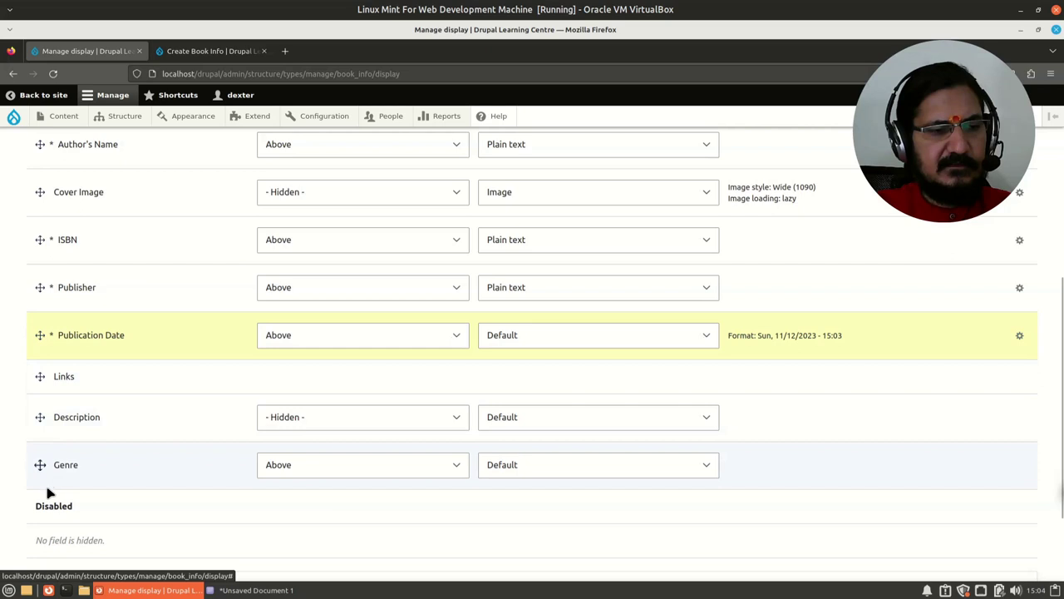
left_click_drag(40, 467, 38, 392)
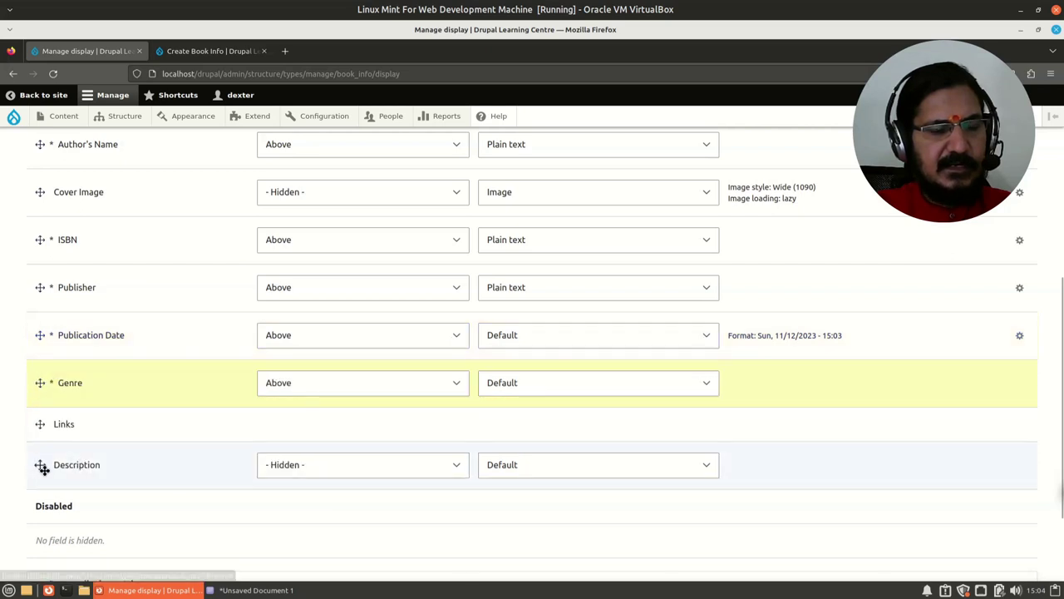
left_click_drag(40, 466, 38, 433)
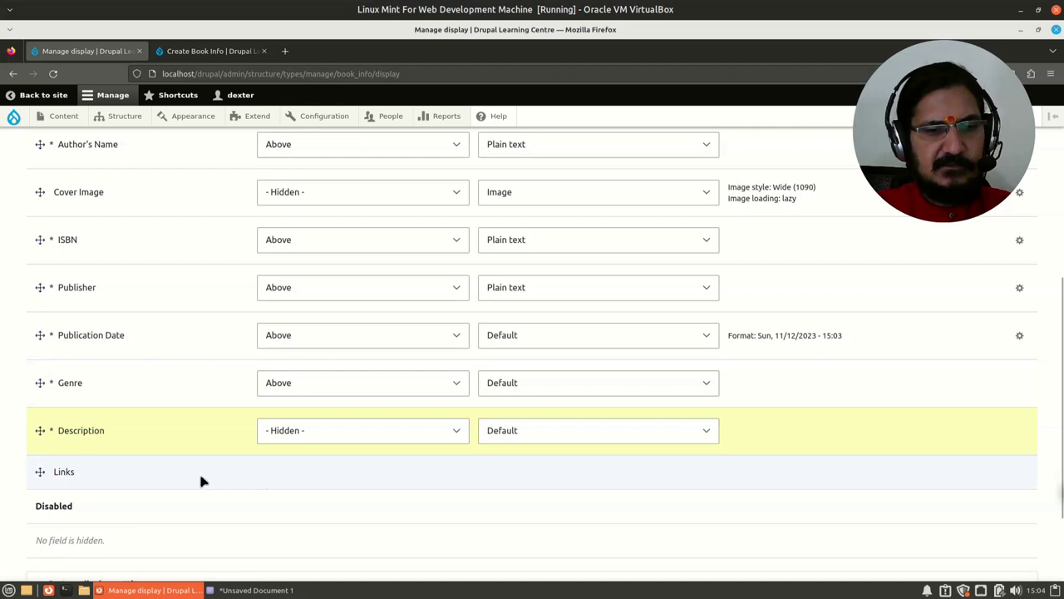
scroll(316, 460, "down", 3)
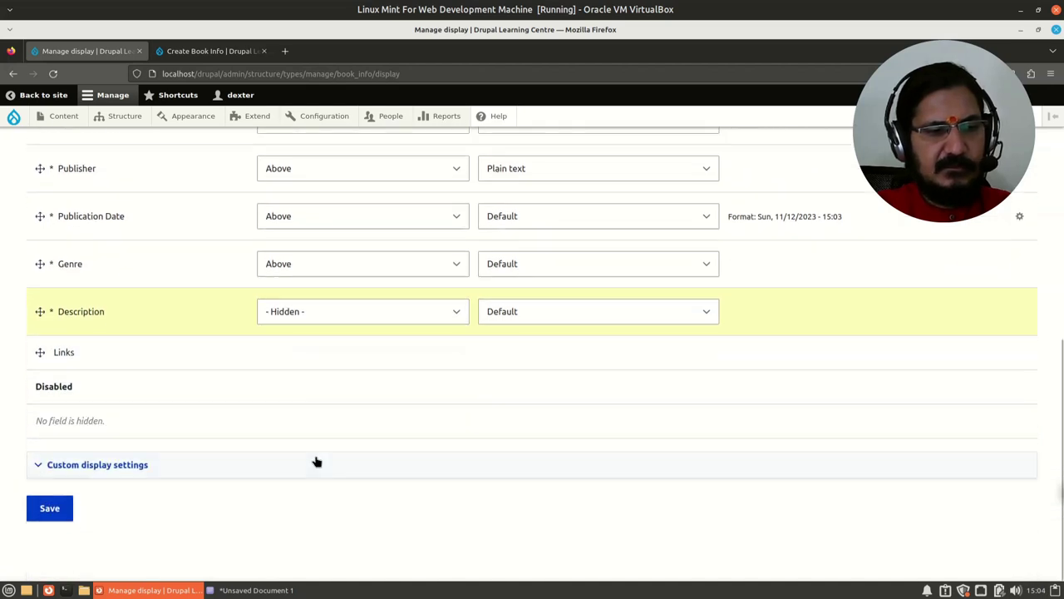
left_click(49, 509)
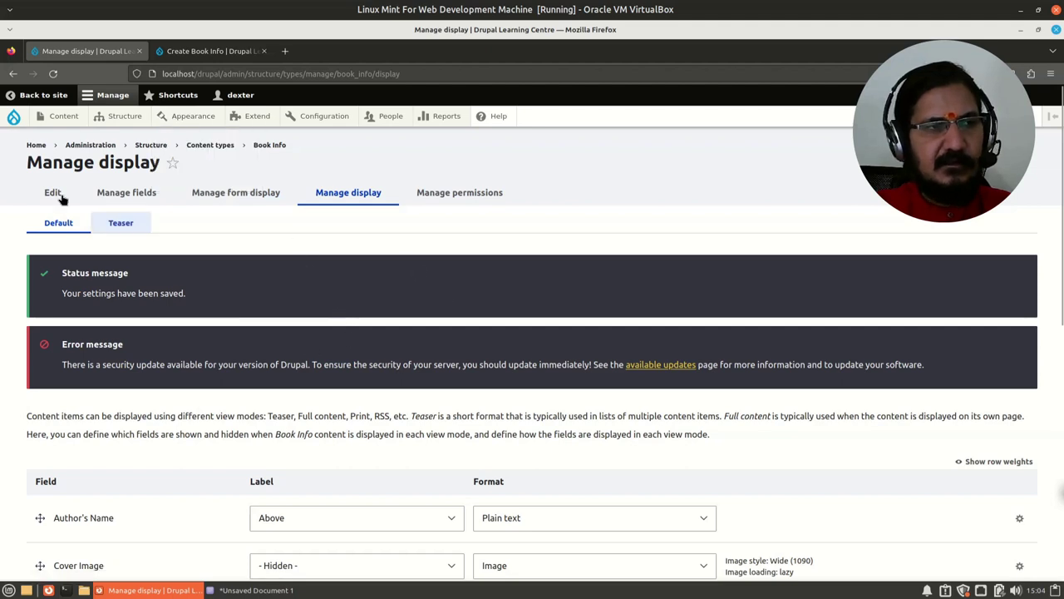
- Leave the display settings via Back to site
left_click(35, 95)
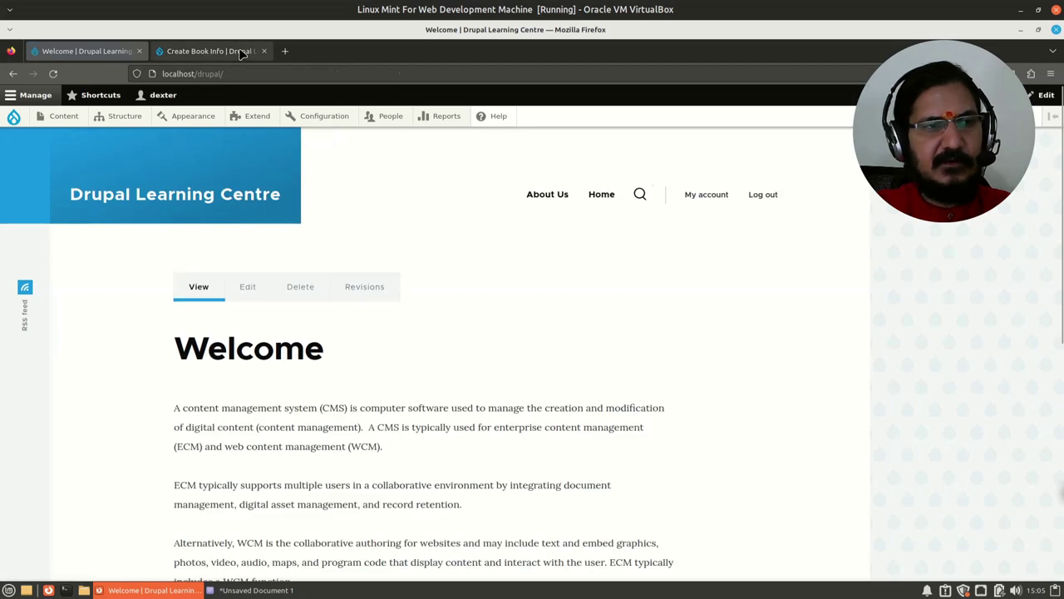
- Reload and open a fresh Create Book Info form
left_click(242, 53)
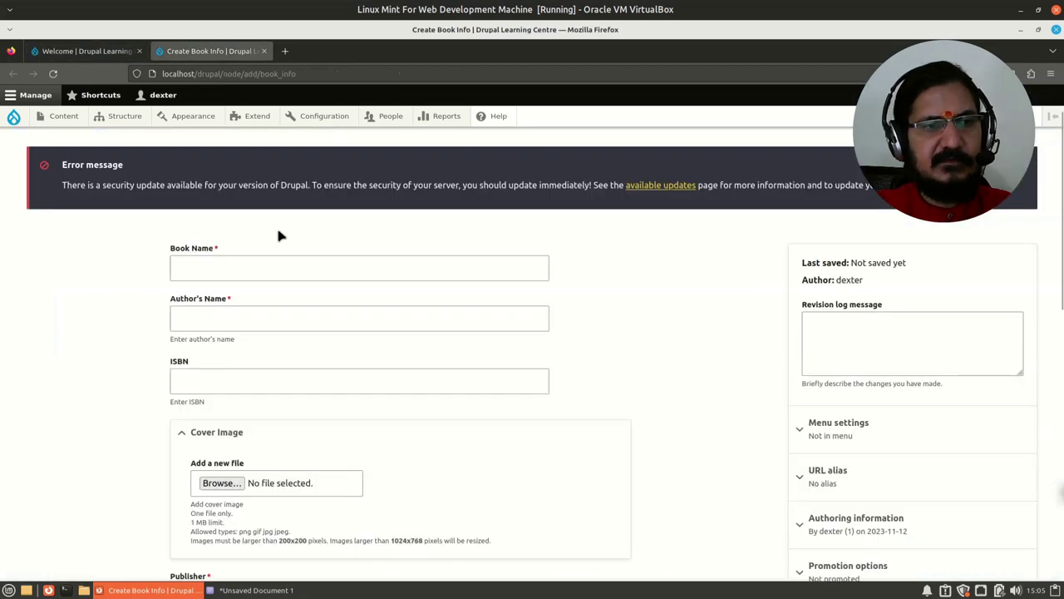
key("F5")
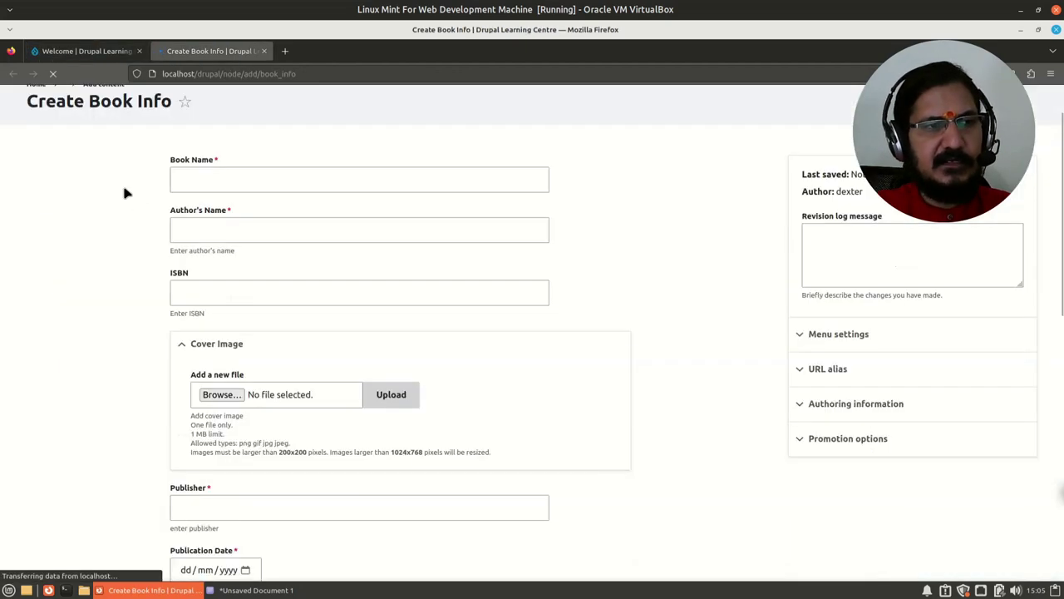
mouse_move(67, 123)
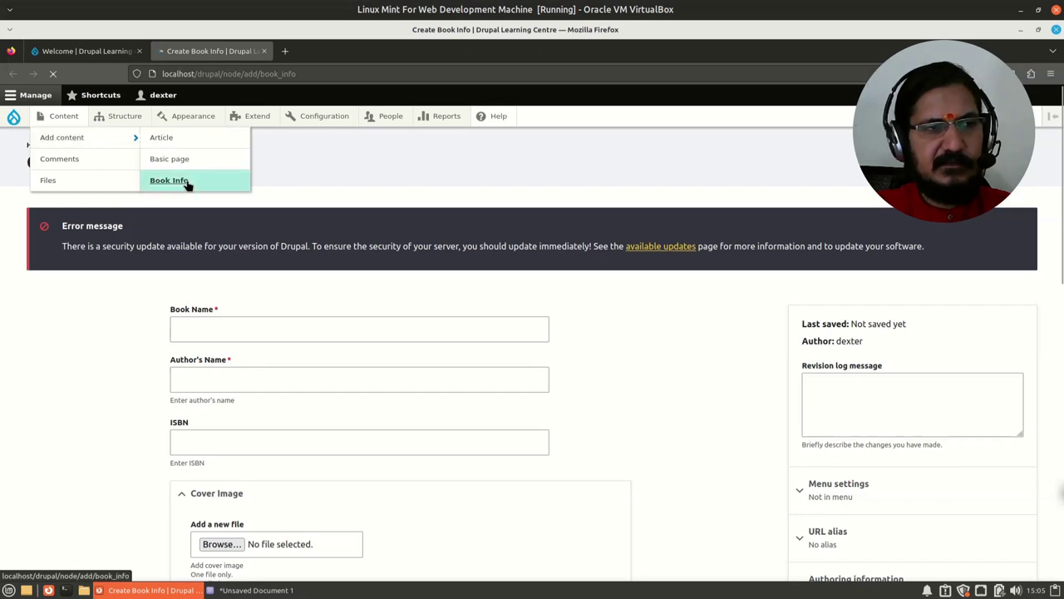
left_click(171, 180)
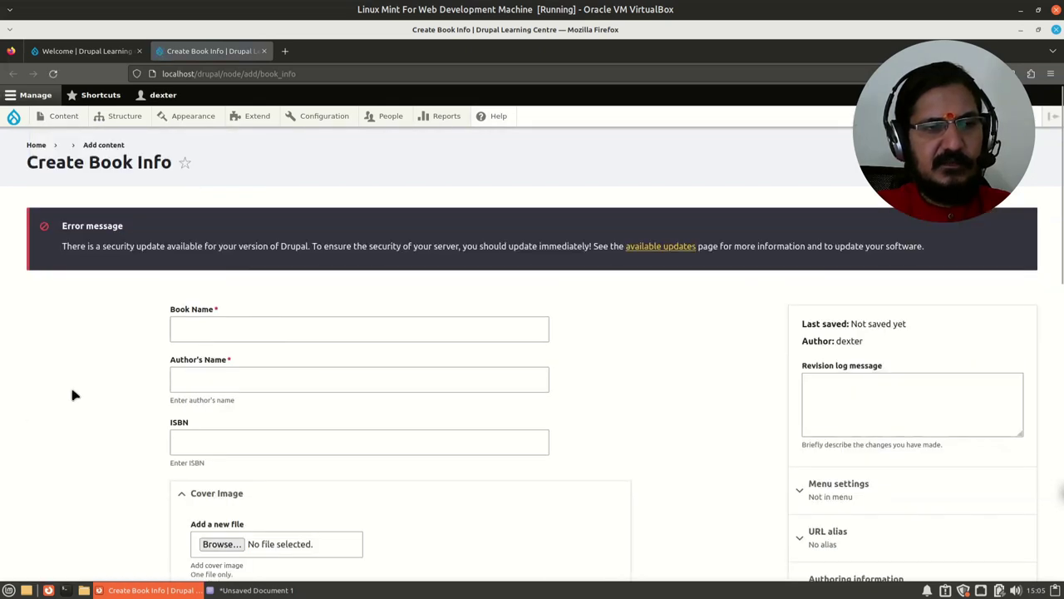
scroll(73, 395, "down", 3)
scroll(68, 383, "down", 2)
left_click(200, 147)
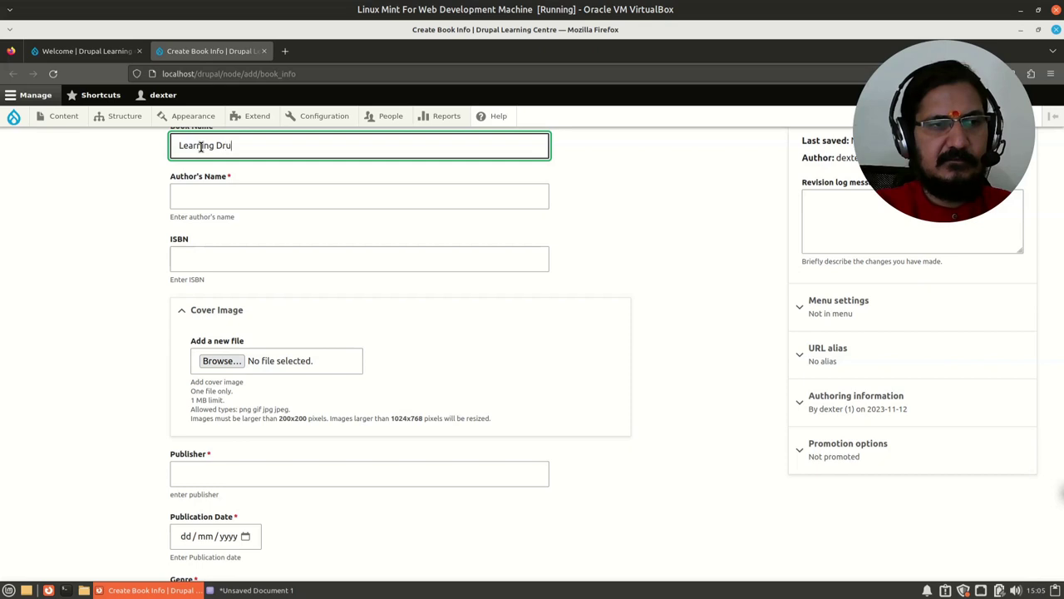
left_click(216, 200)
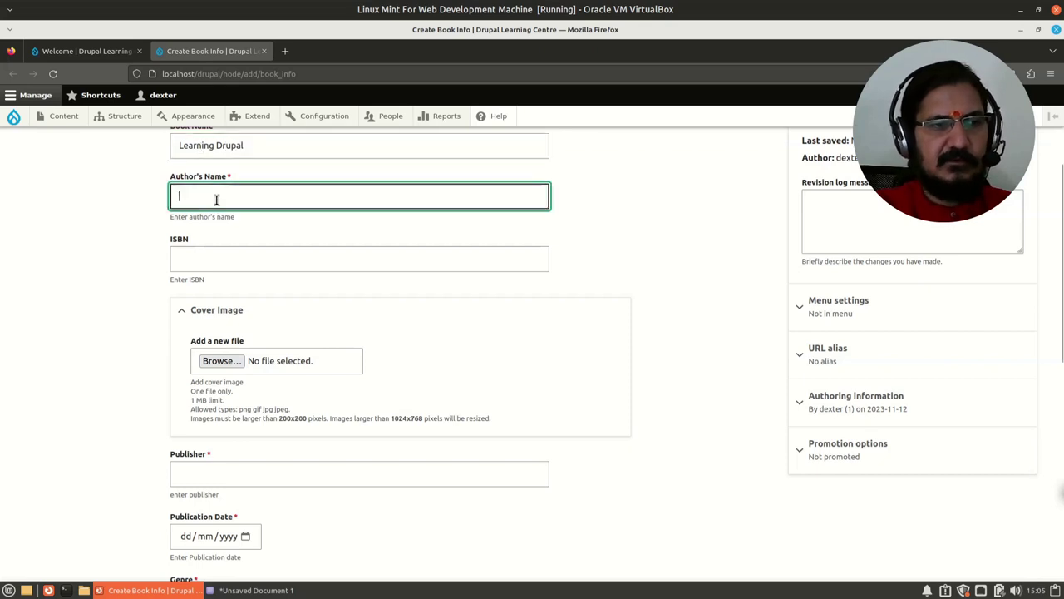
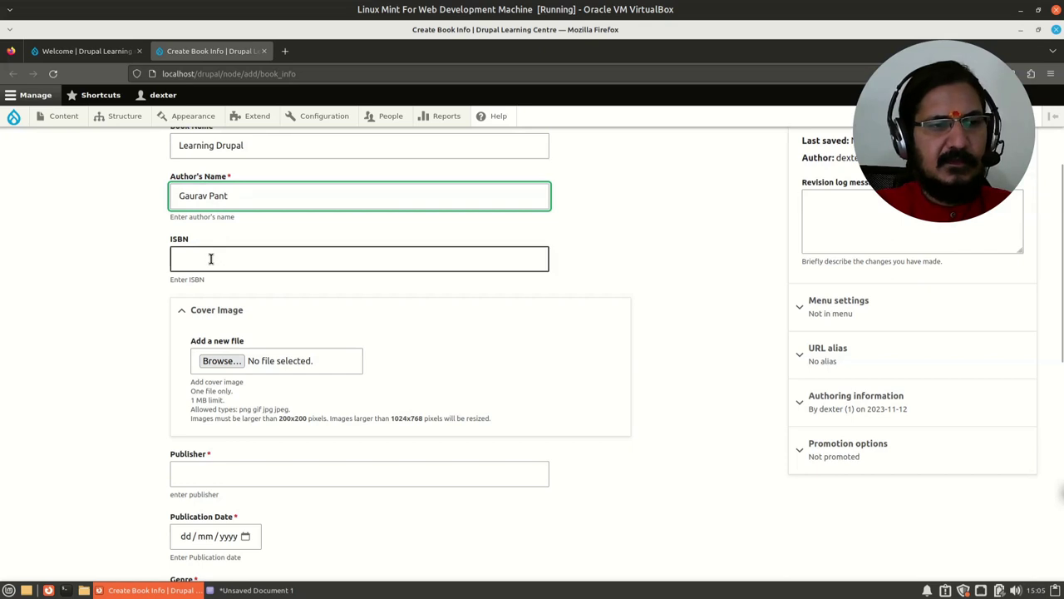
left_click(211, 259)
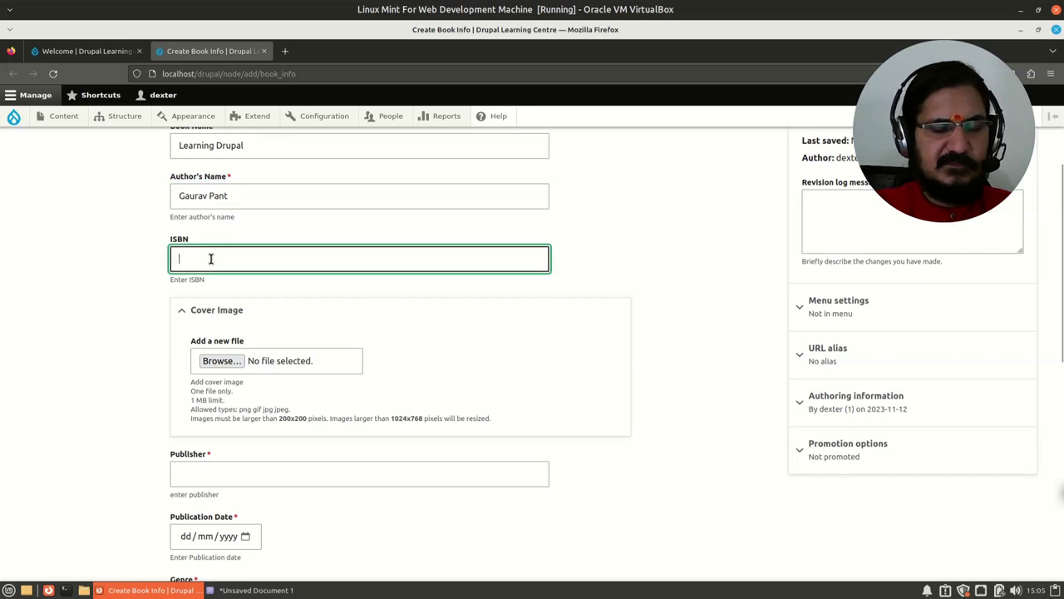
type("124557")
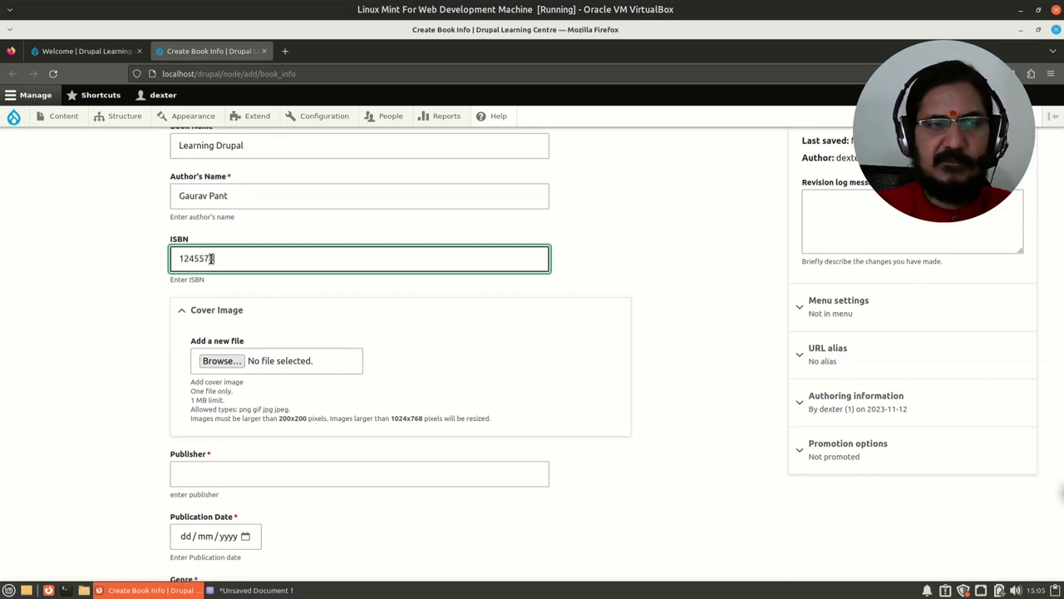
type("8954566")
scroll(477, 352, "down", 2)
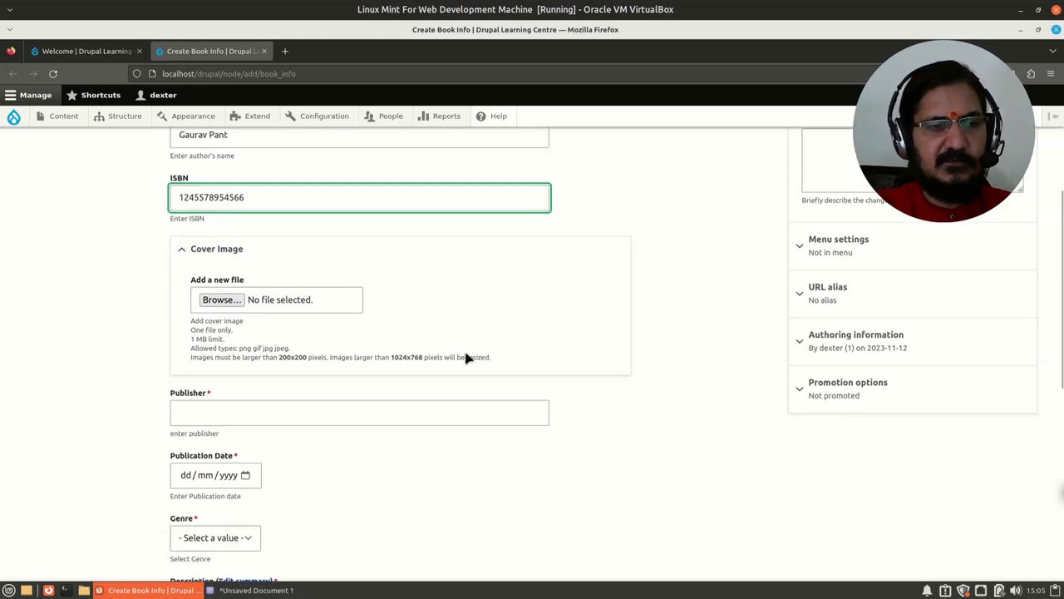
left_click(272, 408)
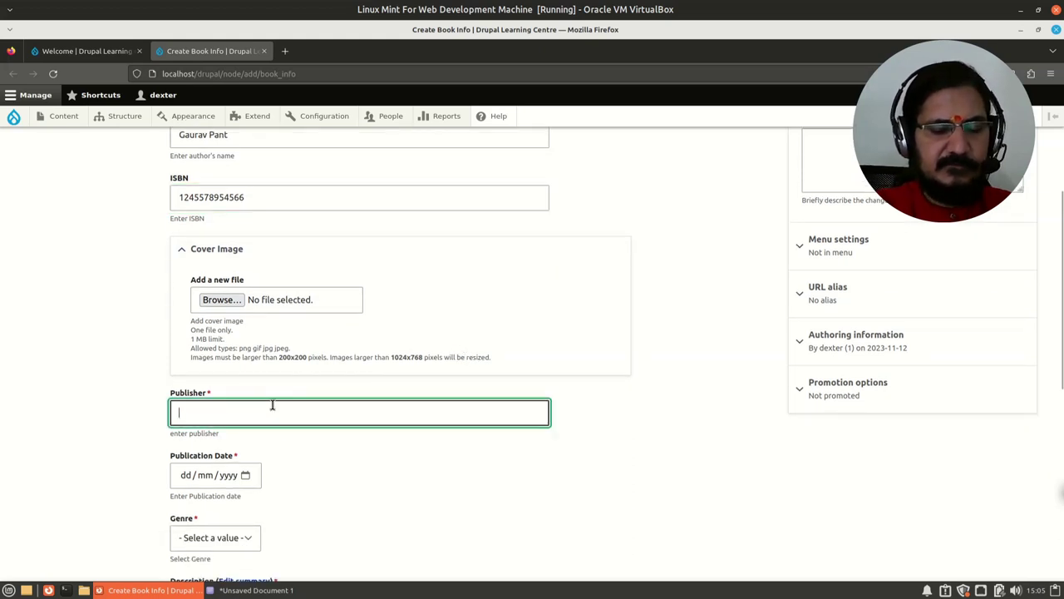
type("OpenSourceCook")
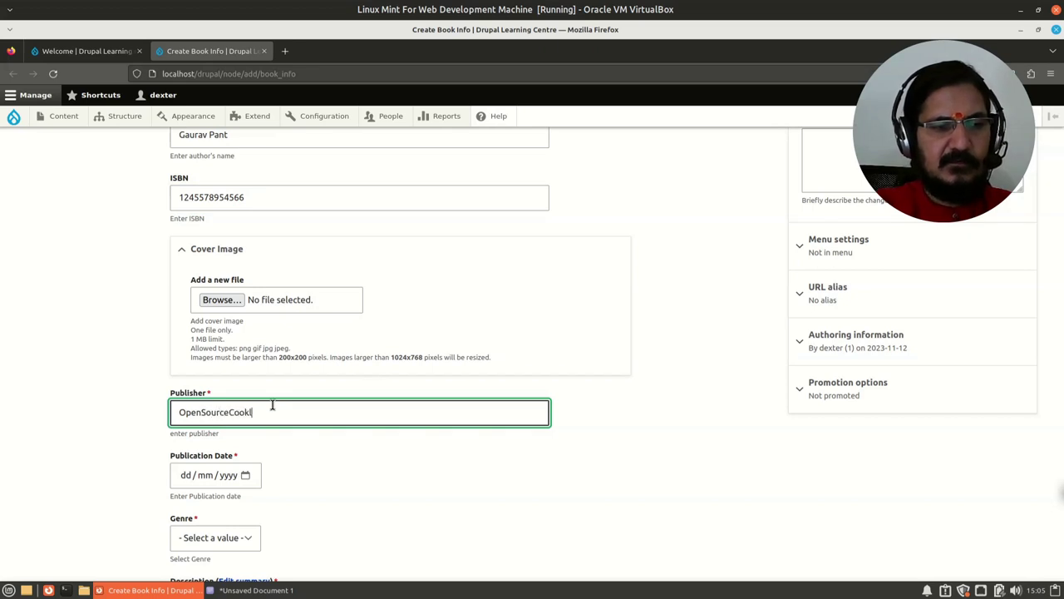
key("Tab")
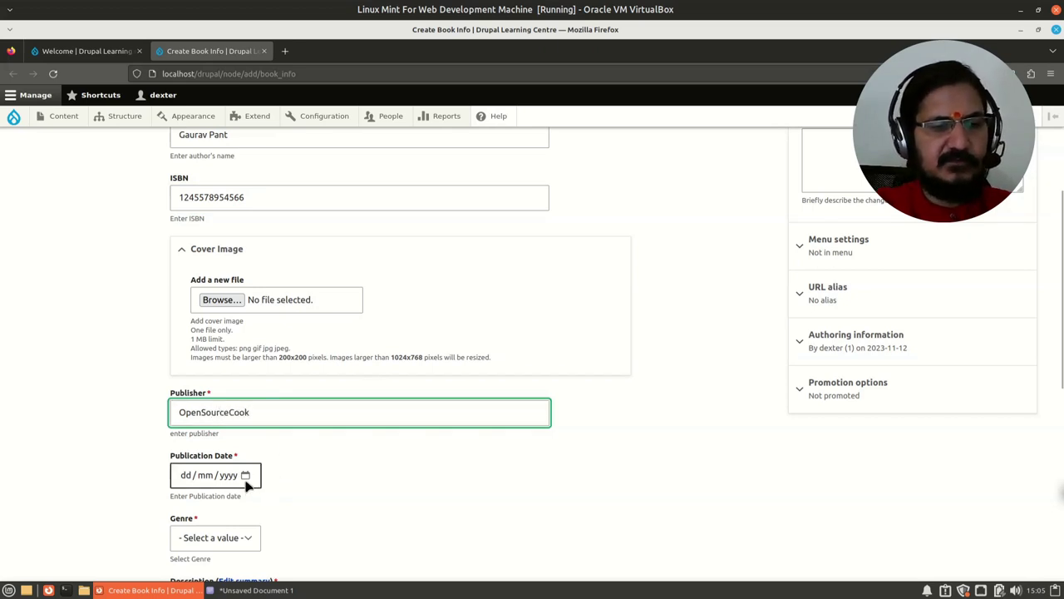
- Pick 14 September 2022 in the Publication Date calendar
left_click(245, 475)
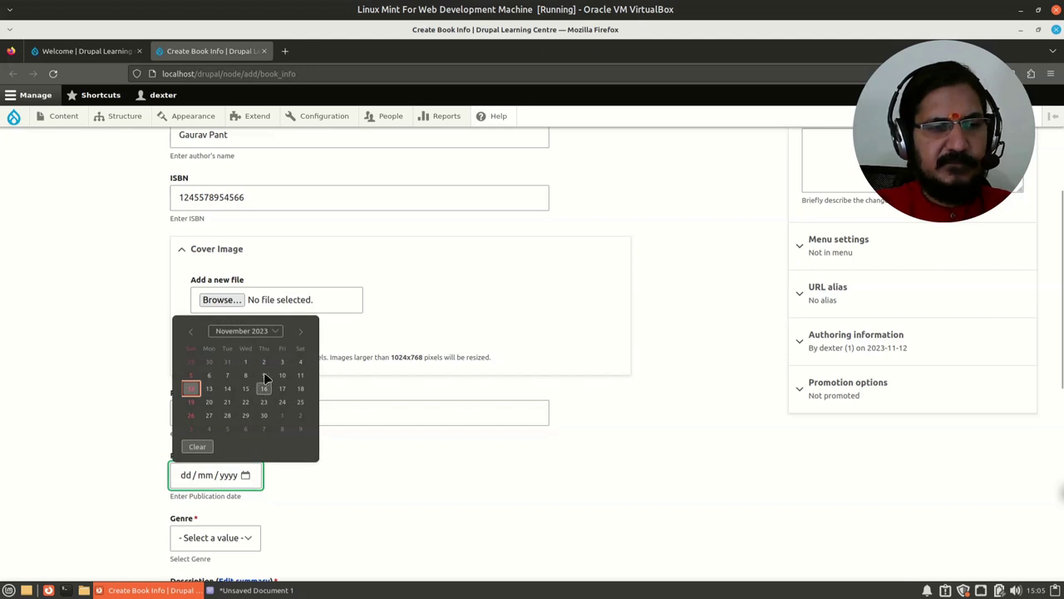
left_click(215, 330)
left_click(228, 356)
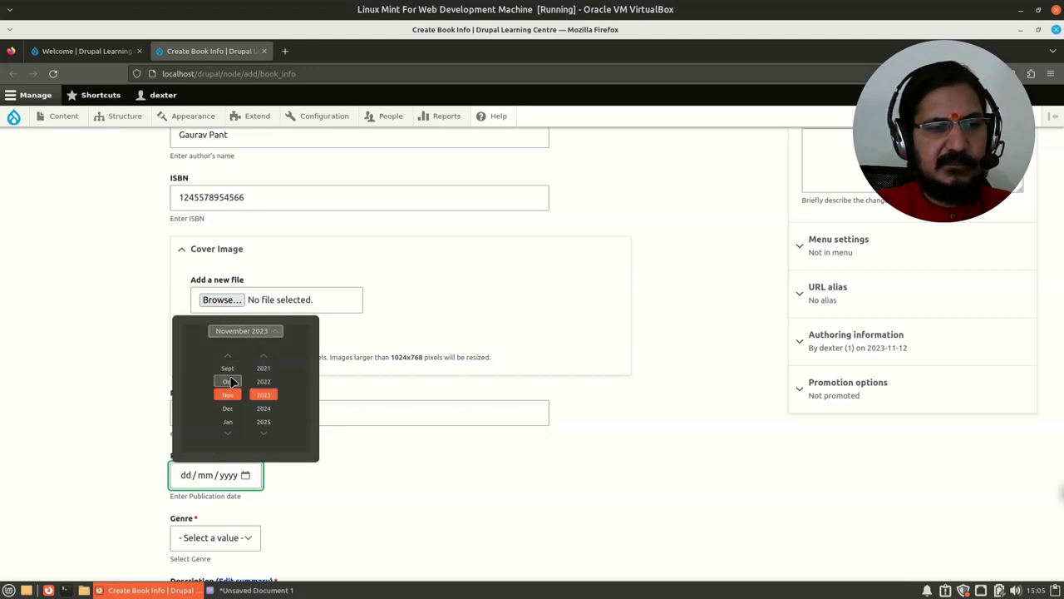
left_click(228, 356)
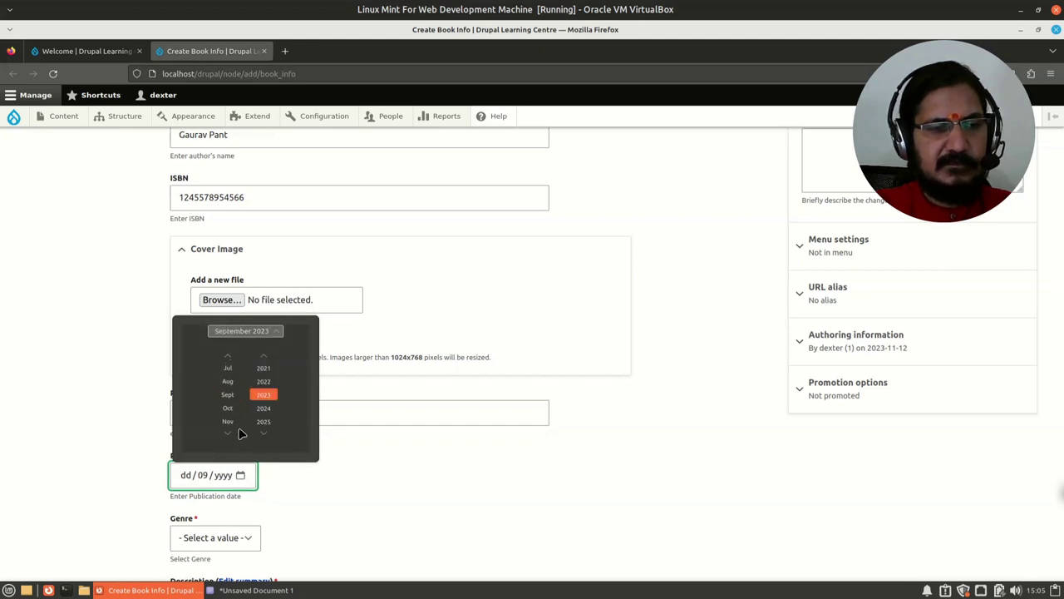
left_click(264, 382)
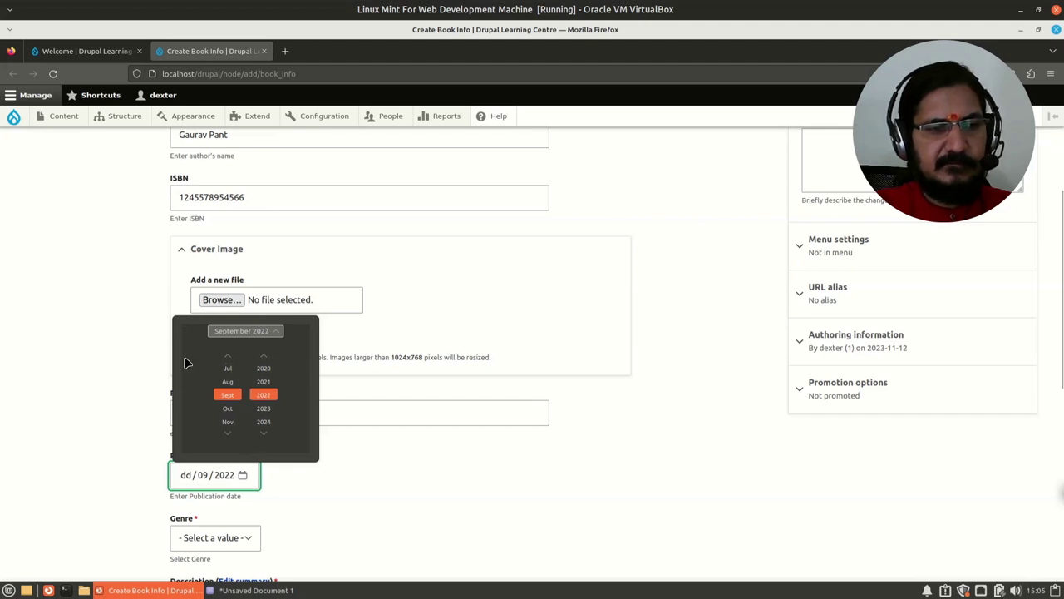
left_click(257, 438)
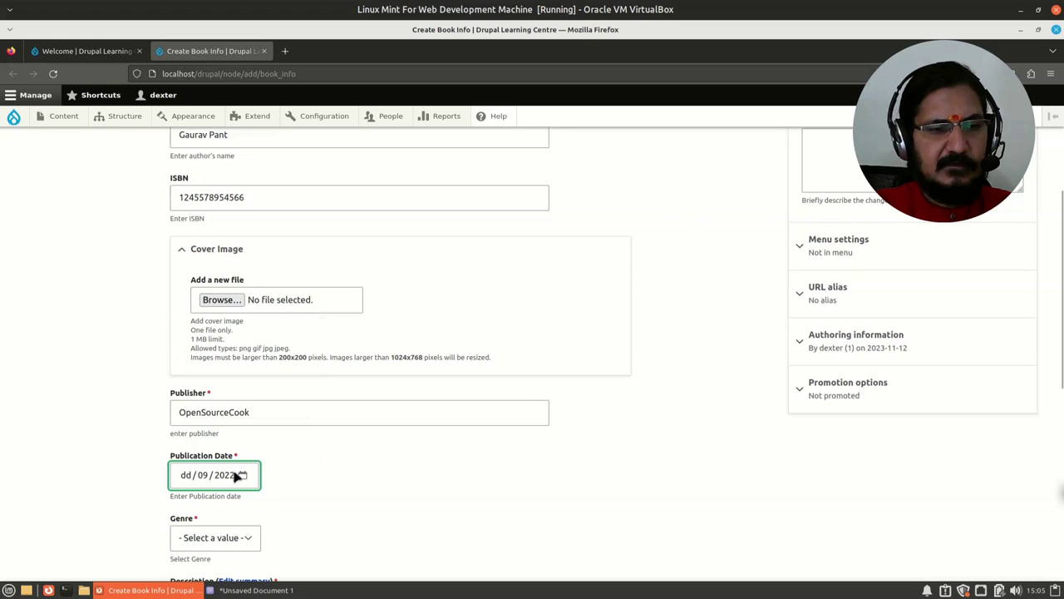
left_click(243, 475)
left_click(242, 475)
left_click(243, 475)
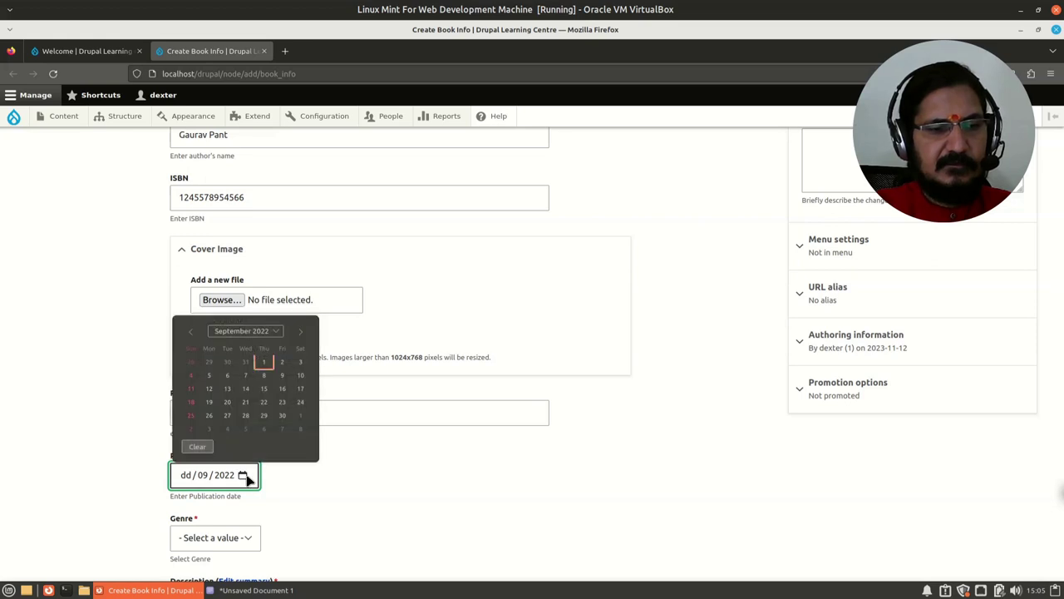
left_click(244, 389)
scroll(334, 482, "down", 3)
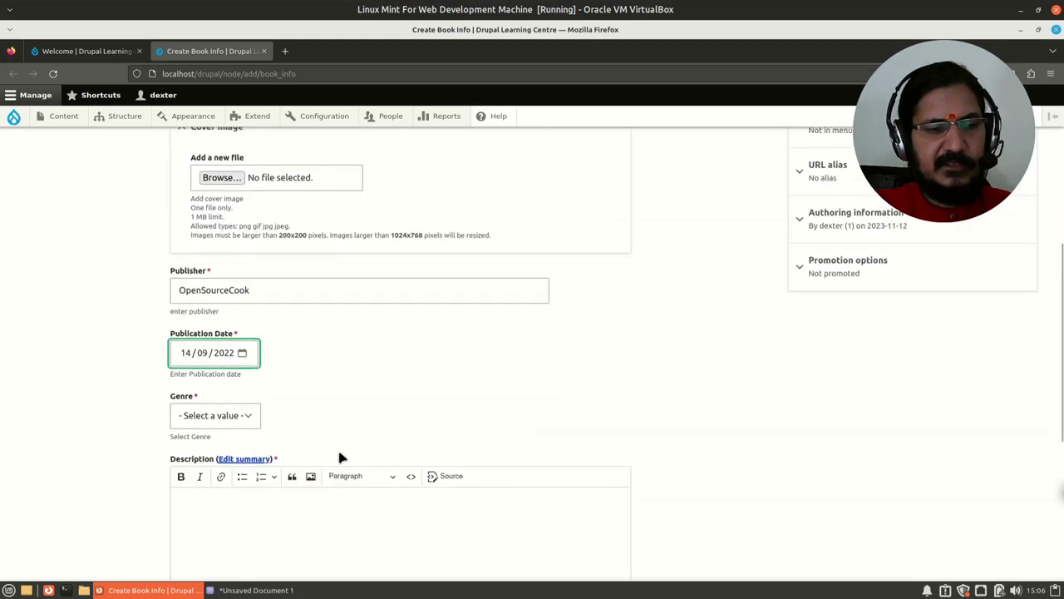
left_click(233, 419)
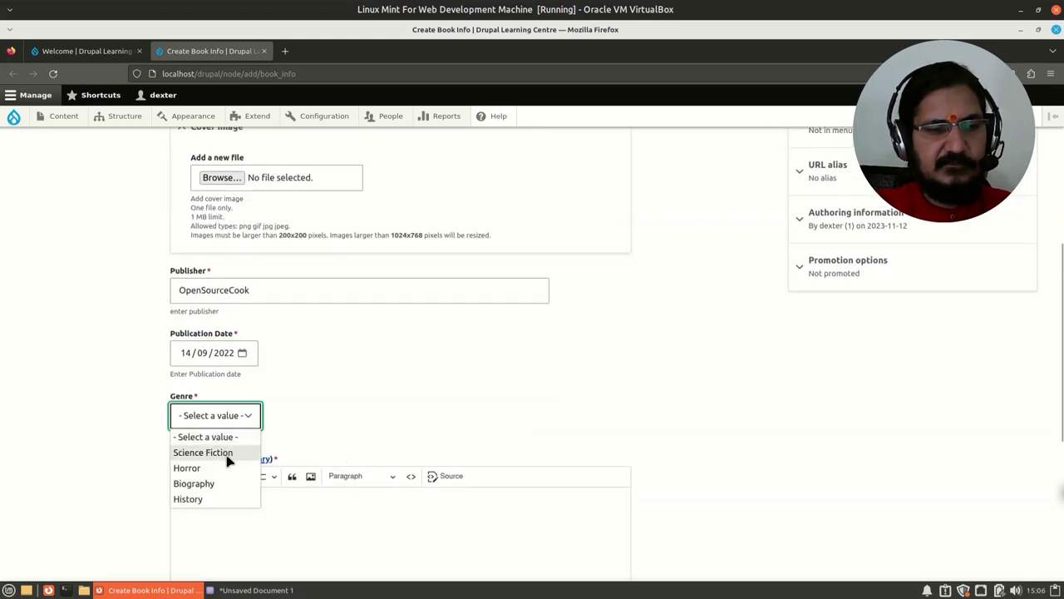
- Choose Science Fiction as the genre and type the description 'A book about Drupal'
left_click(229, 459)
scroll(412, 381, "down", 3)
left_click(274, 402)
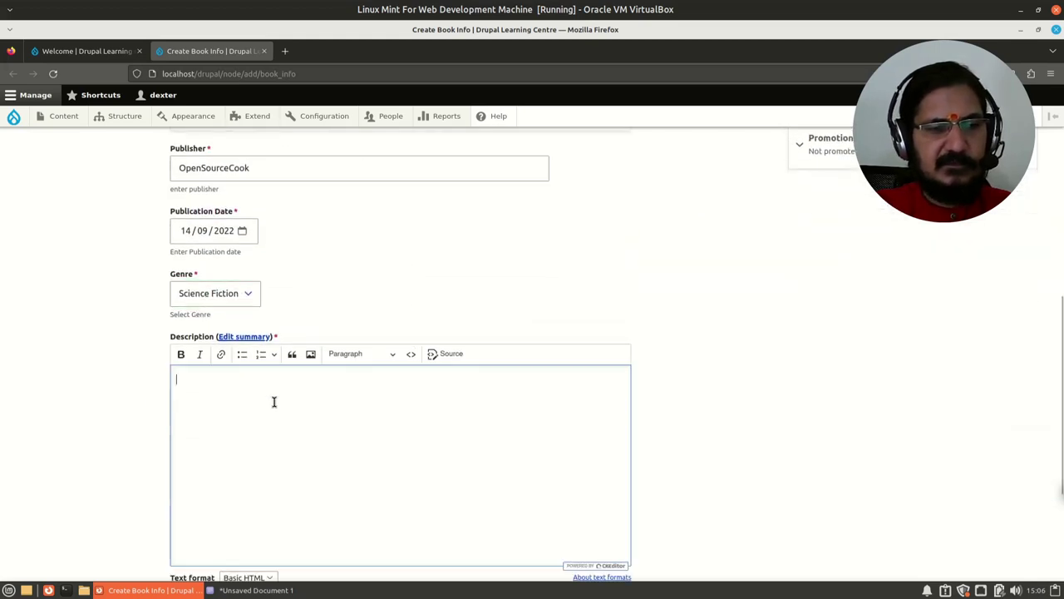
type("A book abour Drupal")
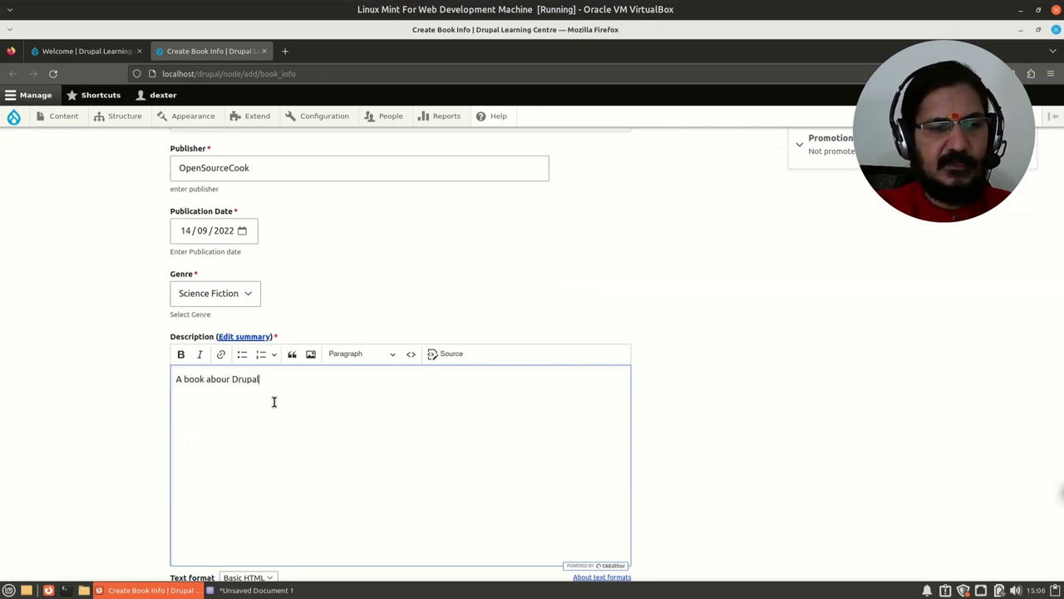
- Fix the 'abour' typo and paste the description into the Summary field
left_click(250, 337)
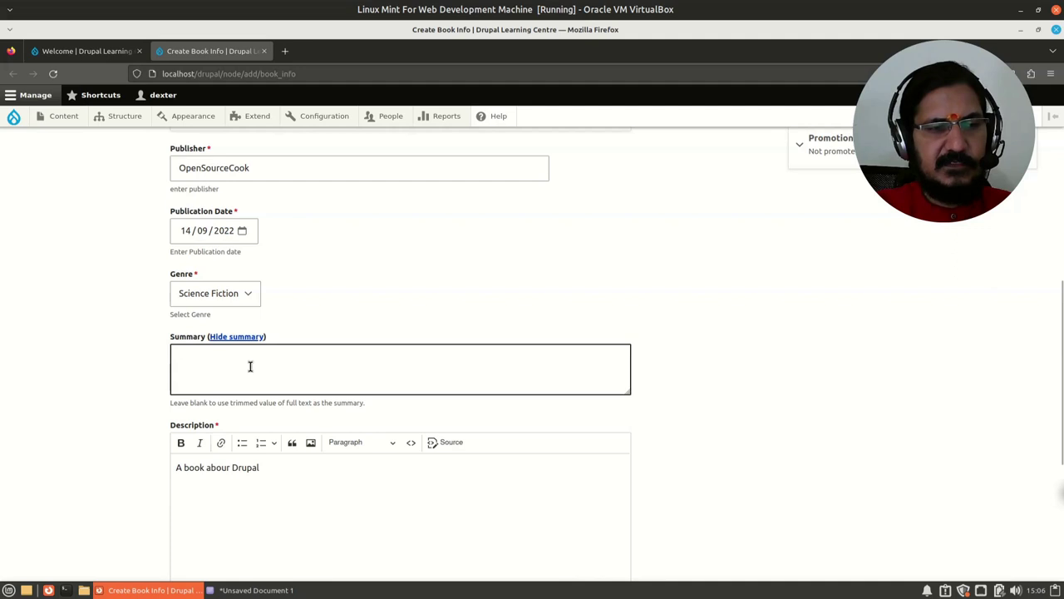
left_click(241, 337)
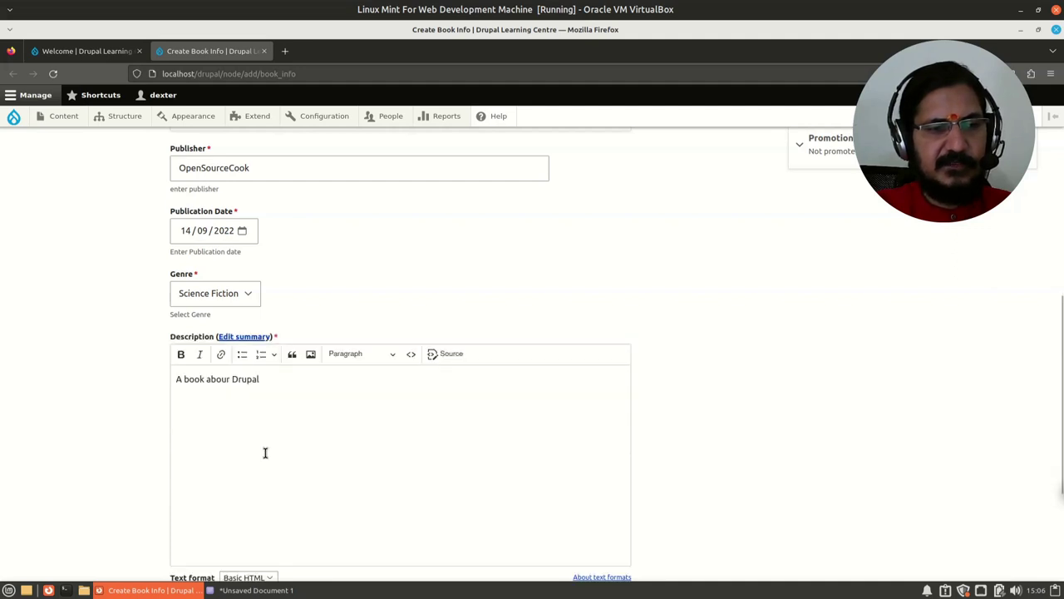
scroll(258, 414, "down", 3)
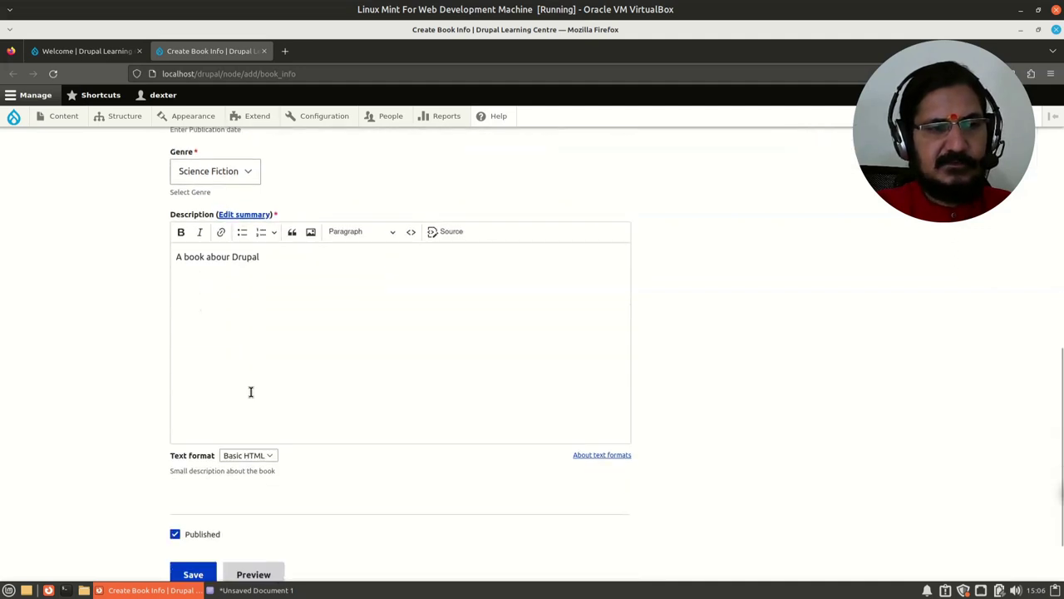
left_click(242, 215)
triple_click(222, 345)
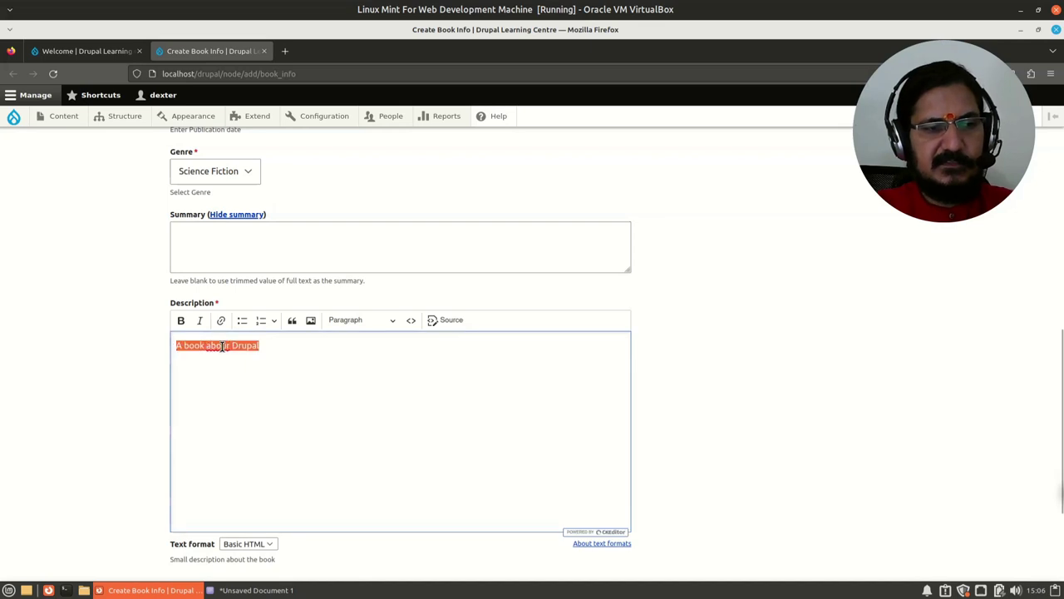
left_click(229, 346)
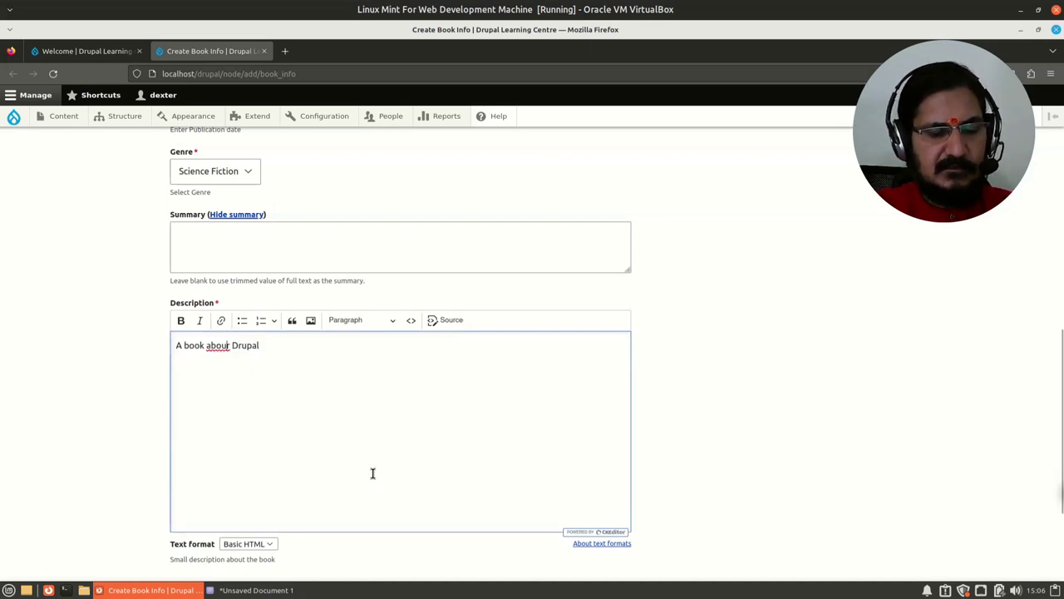
type("t")
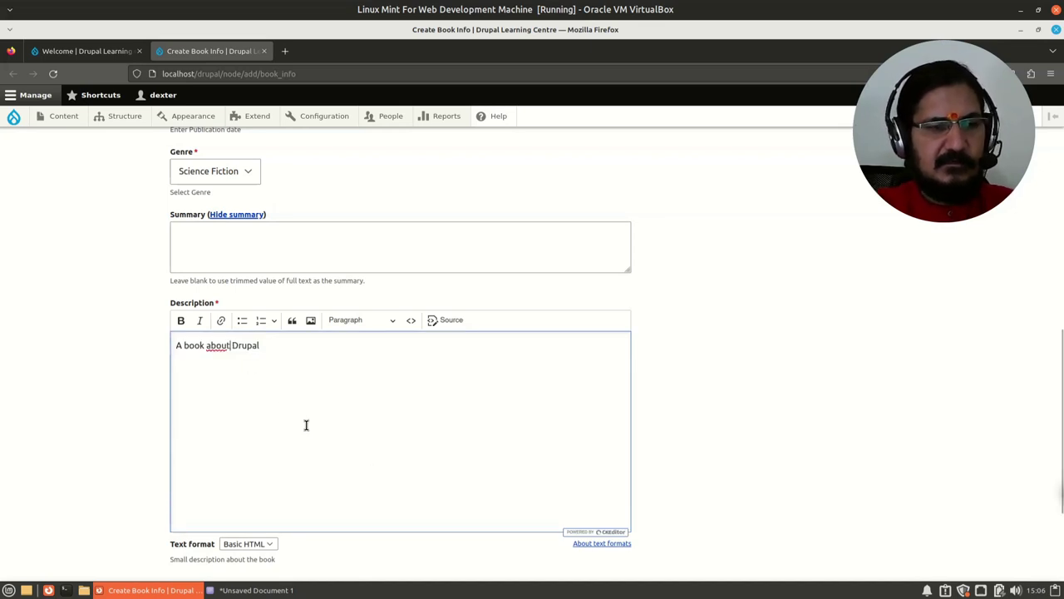
triple_click(245, 347)
key("ctrl+c")
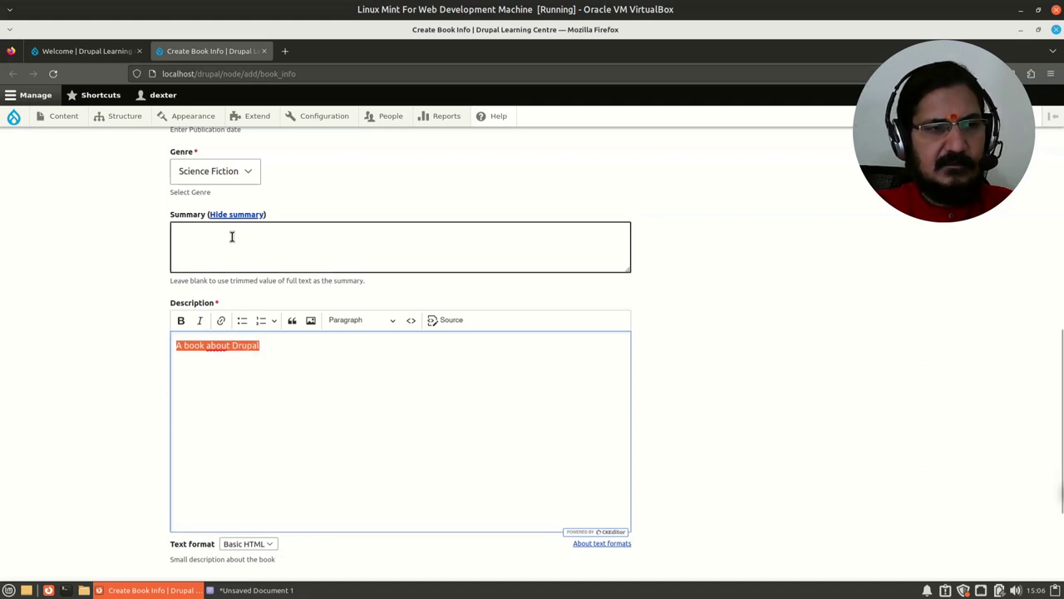
left_click(231, 235)
key("ctrl+v")
scroll(366, 458, "down", 1)
scroll(366, 458, "down", 2)
scroll(365, 461, "up", 8)
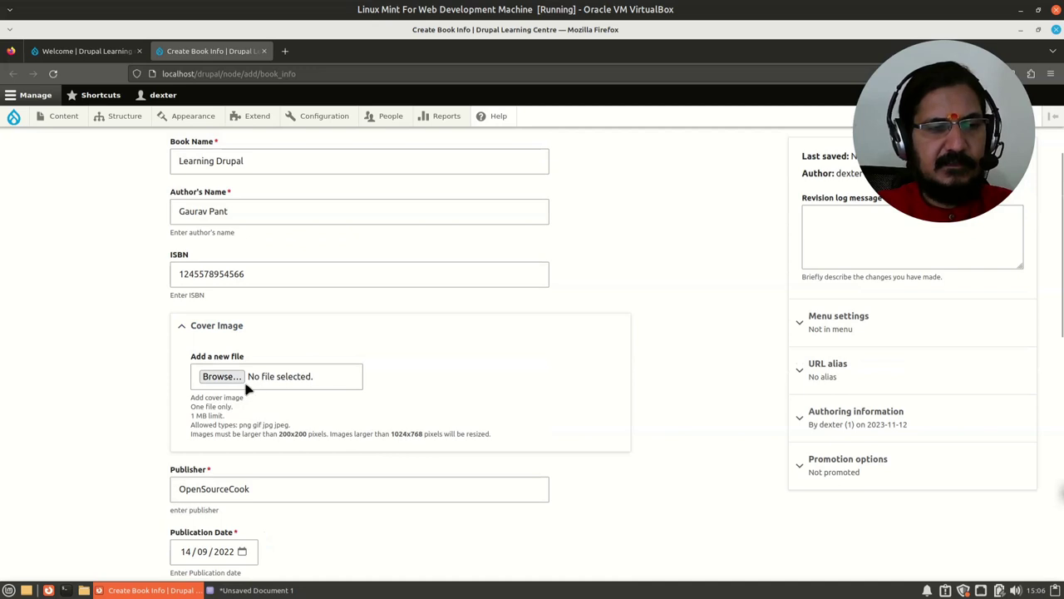
- Upload 1349376138.png as the cover image
left_click(239, 379)
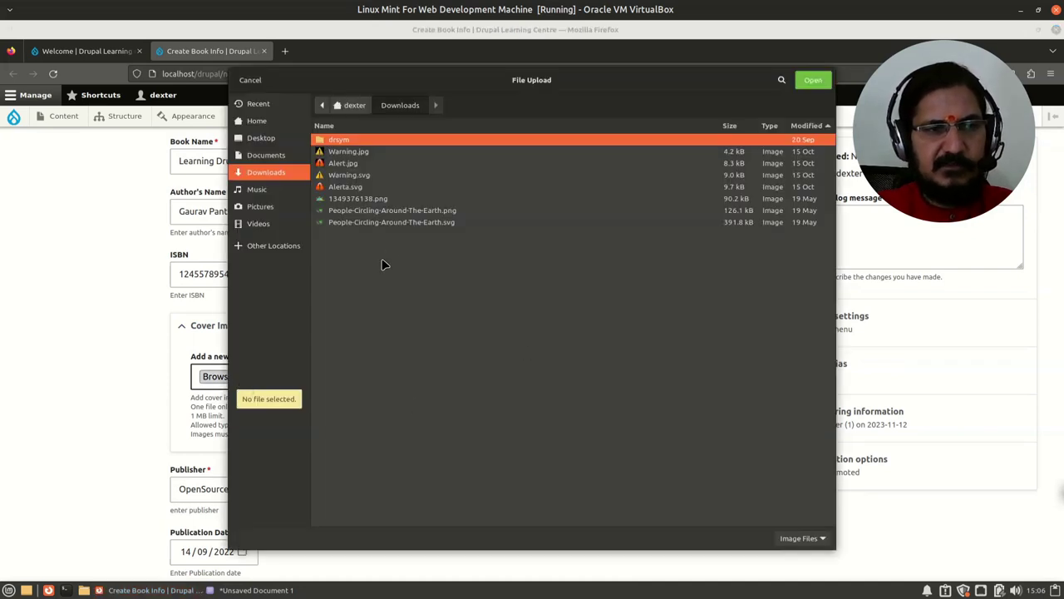
left_click(347, 200)
left_click(813, 80)
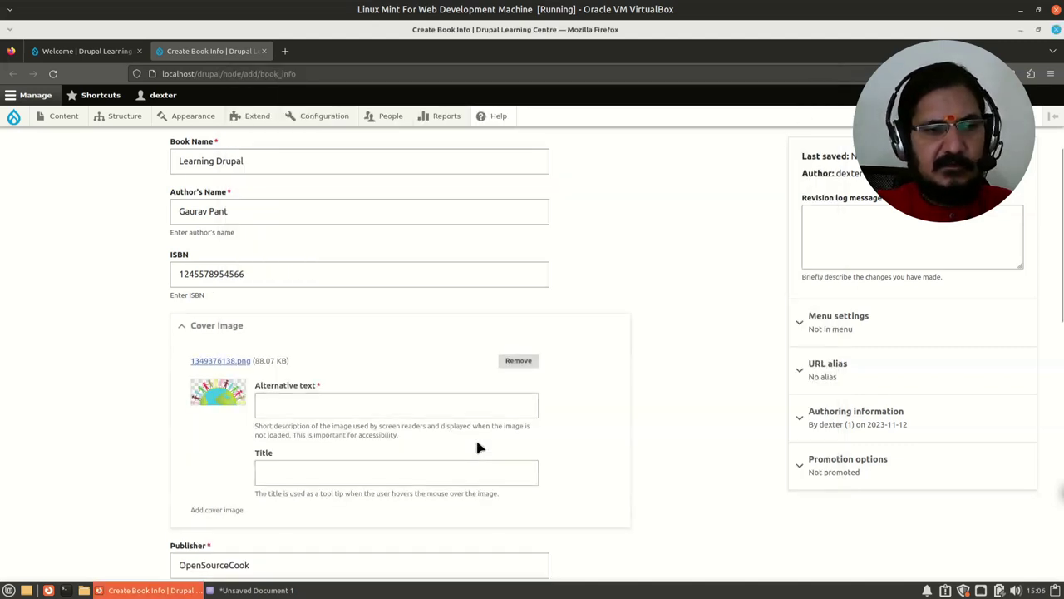
- Give the cover alt text 'Drupal learning' and title 'Book for Drupal', then save the book
left_click(343, 399)
type("Drupal learnin")
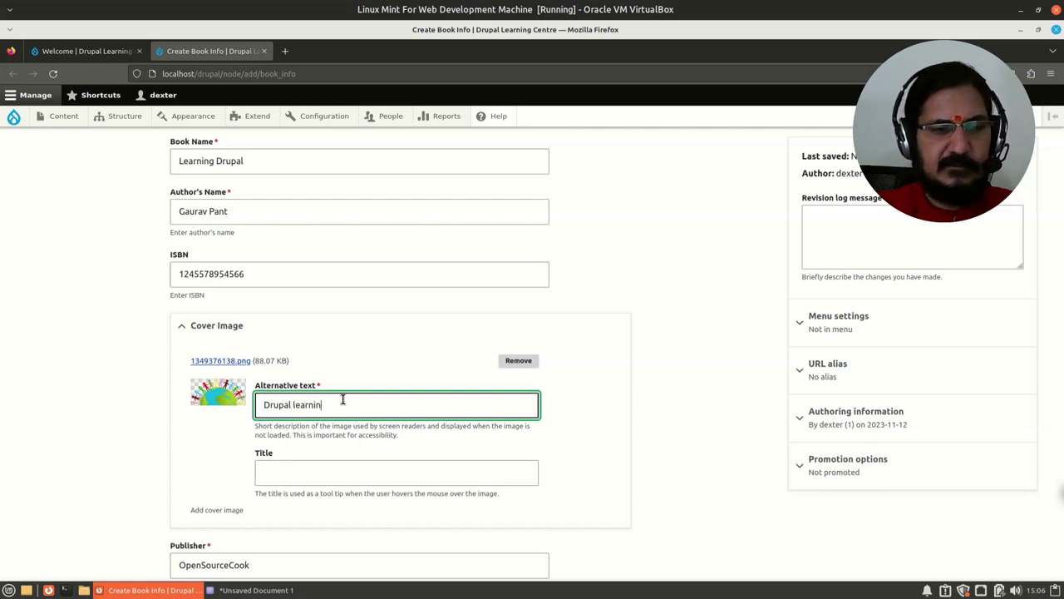
left_click(333, 473)
type("Book for Drupal")
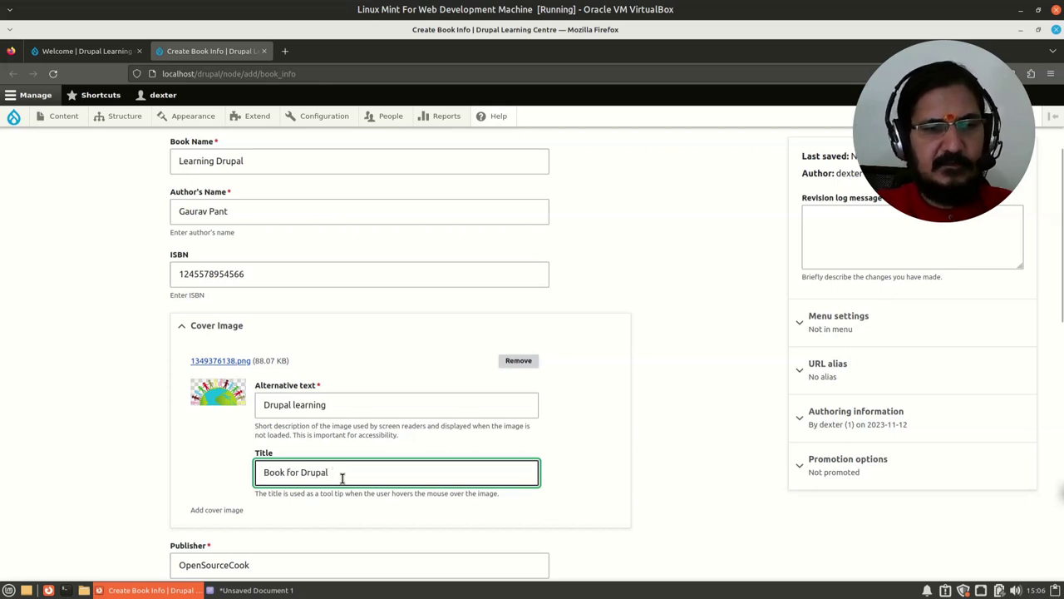
scroll(178, 416, "down", 5)
scroll(115, 471, "down", 3)
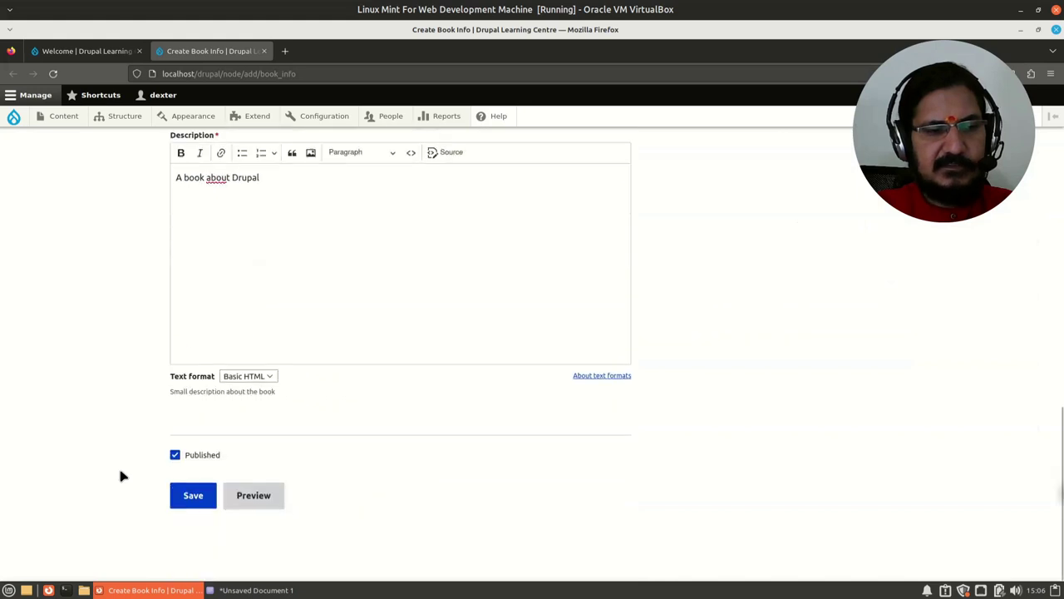
right_click(213, 179)
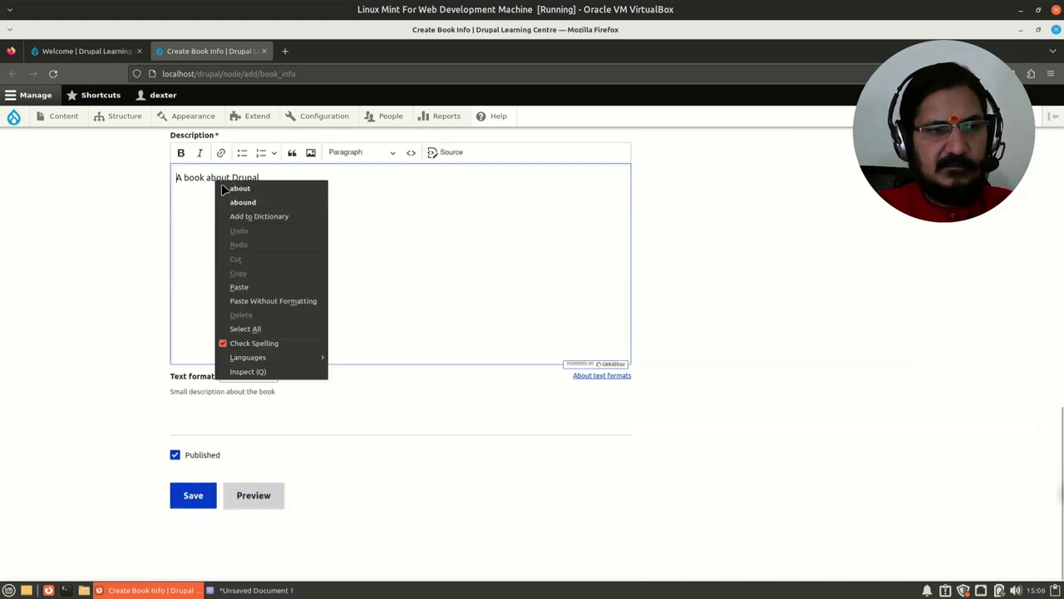
left_click(224, 190)
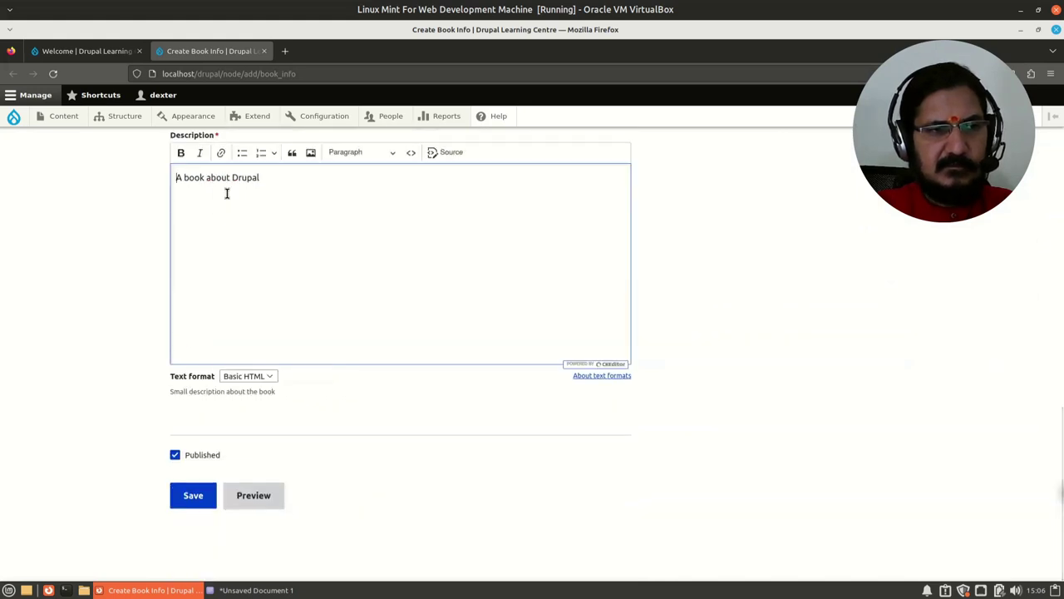
left_click(184, 499)
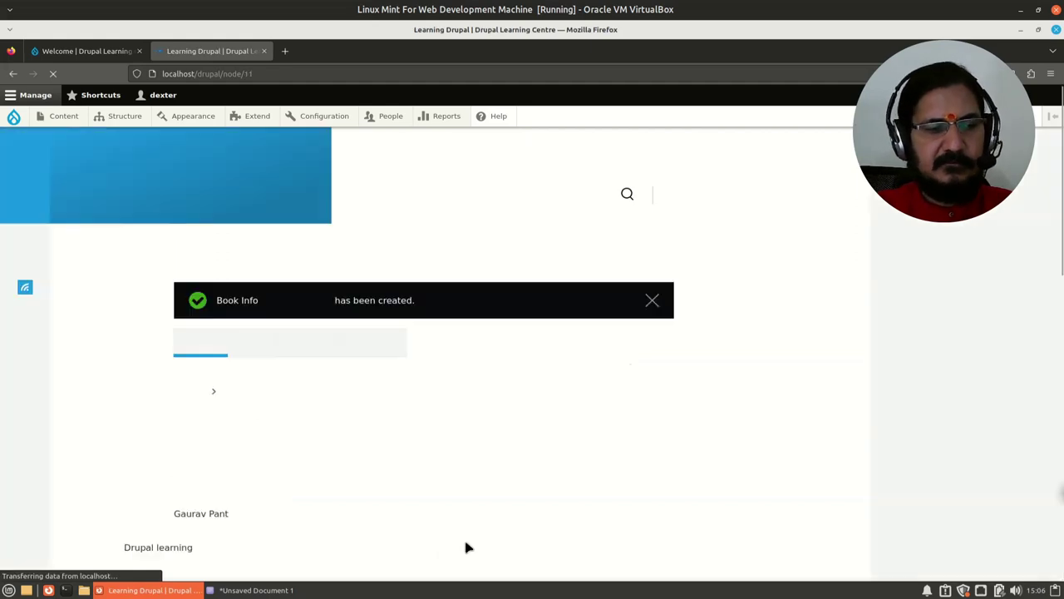
scroll(682, 431, "down", 2)
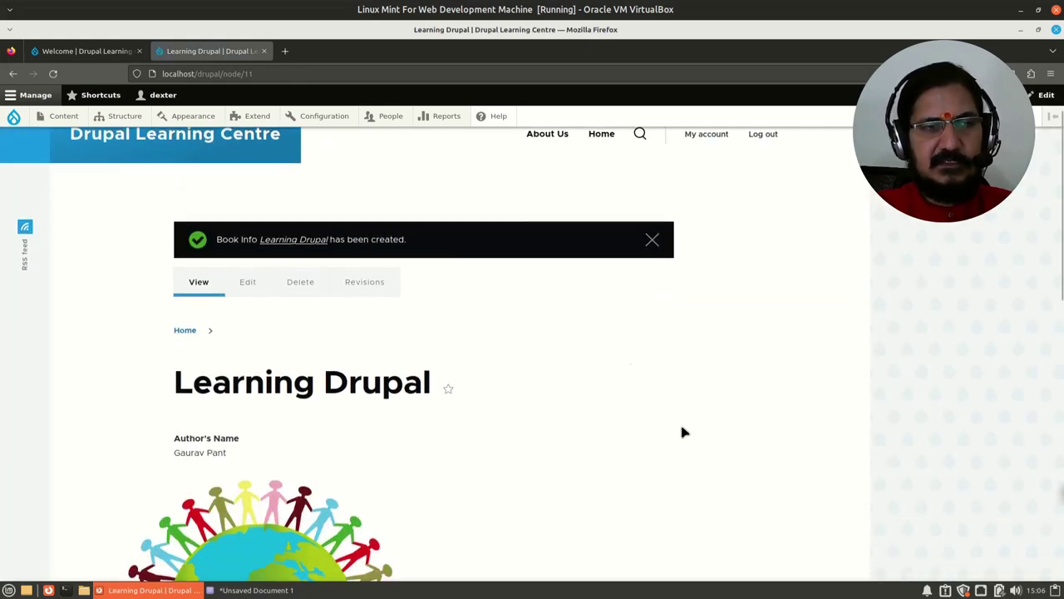
scroll(681, 430, "down", 2)
scroll(657, 416, "up", 3)
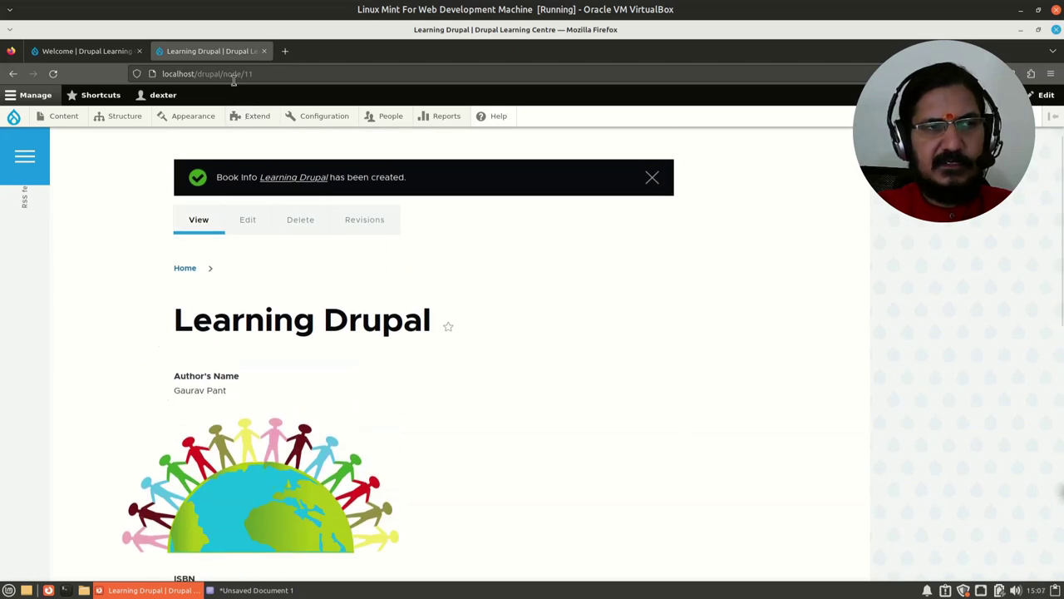
left_click_drag(225, 75, 261, 76)
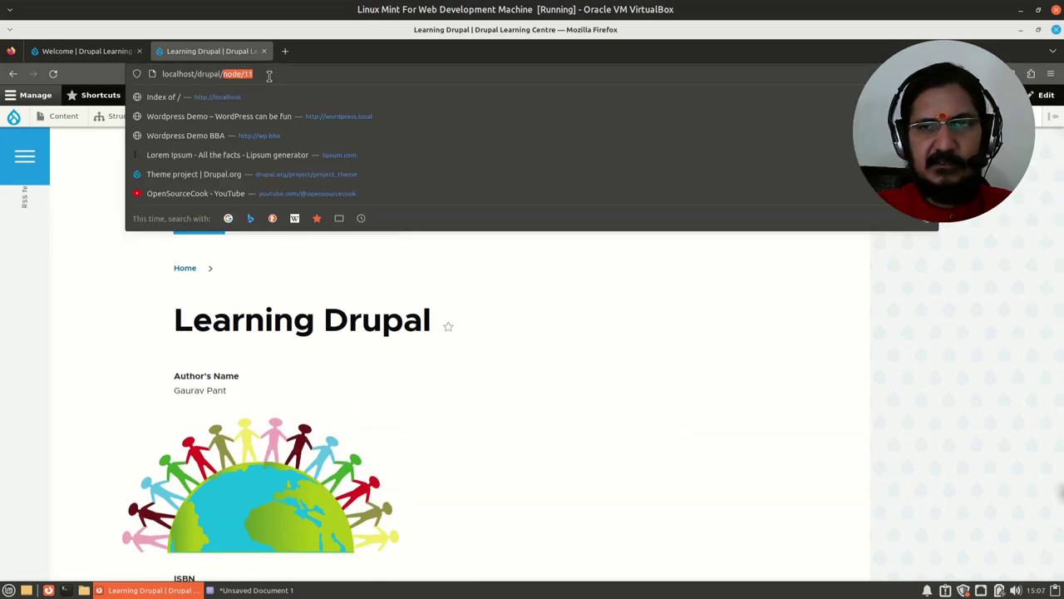
scroll(649, 432, "down", 3)
left_click(652, 433)
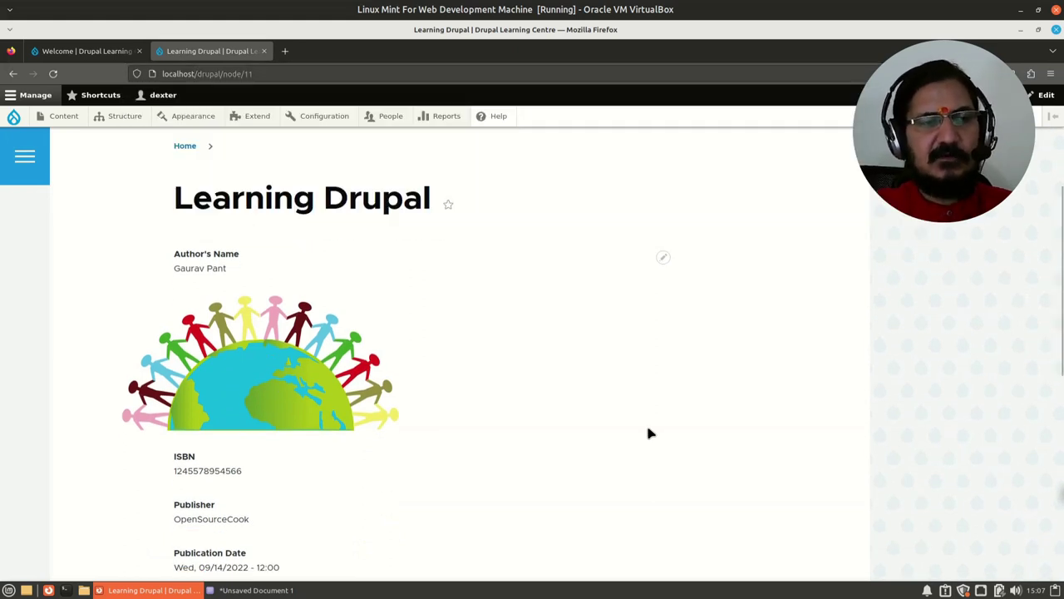
scroll(651, 432, "down", 2)
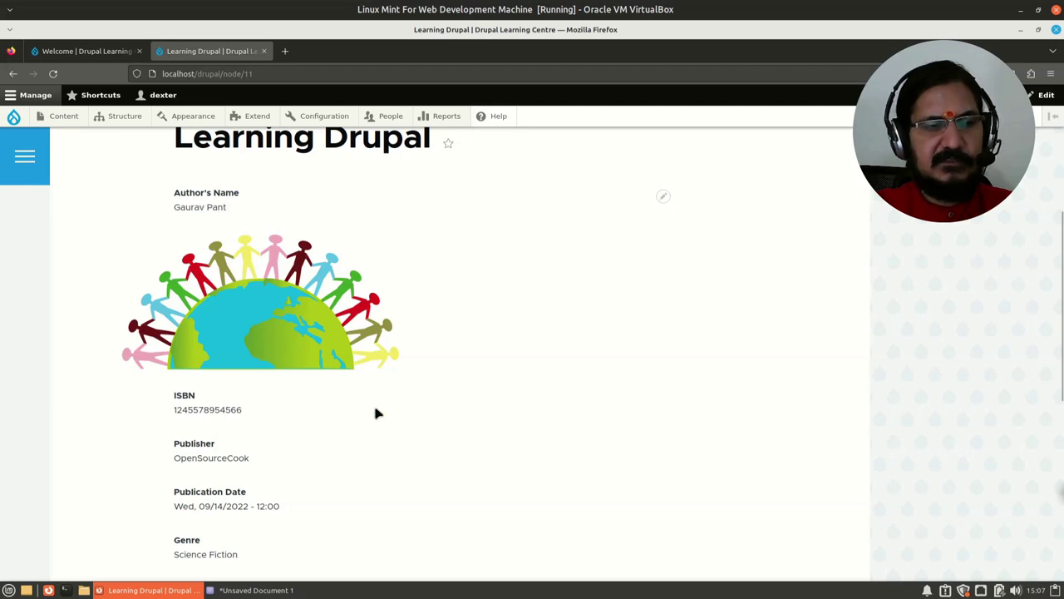
scroll(257, 256, "down", 2)
scroll(290, 349, "down", 2)
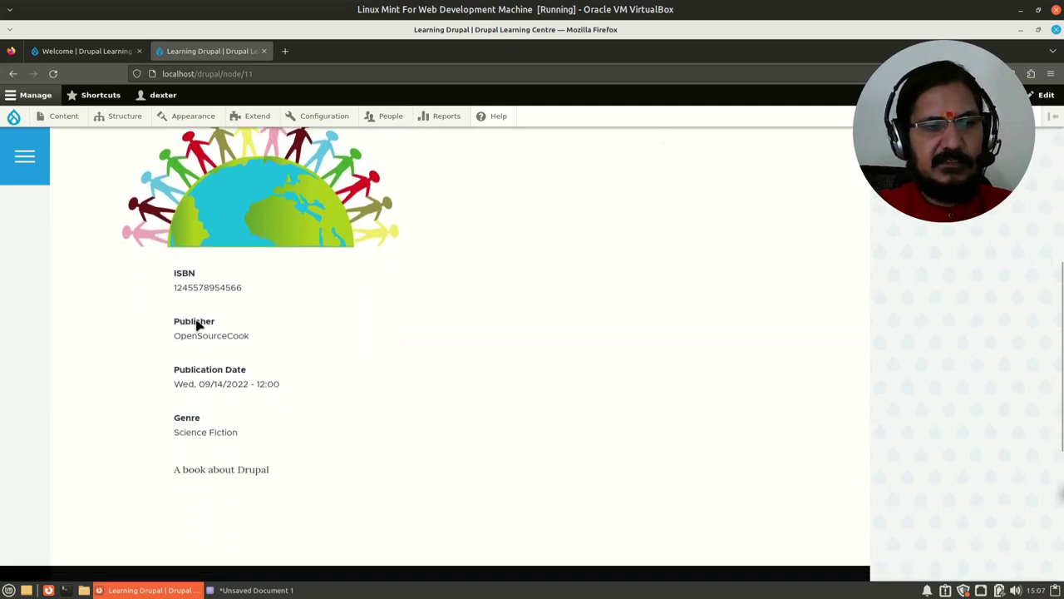
scroll(432, 504, "up", 5)
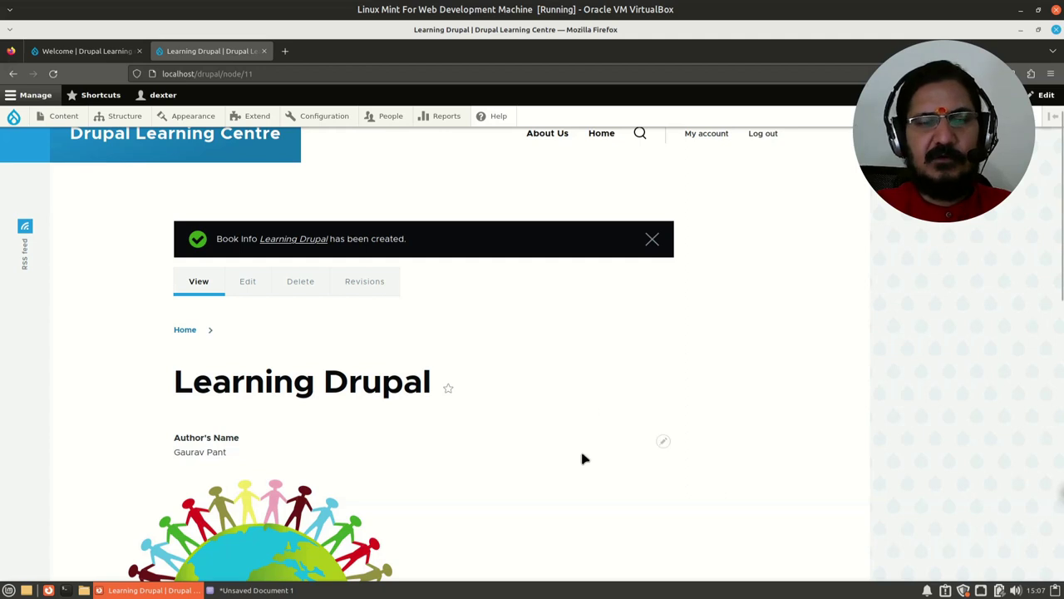
scroll(576, 455, "up", 2)
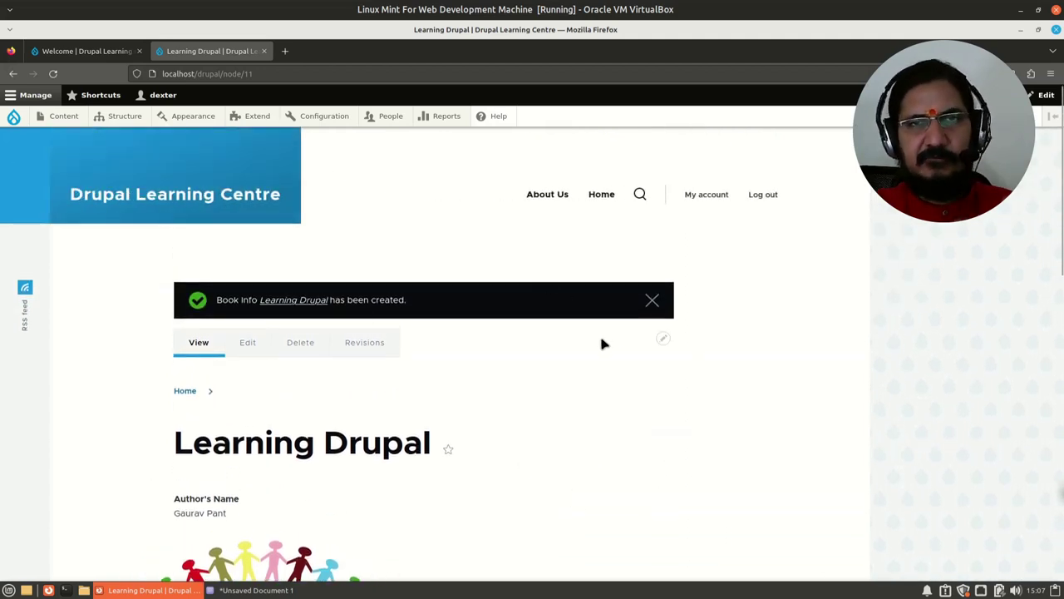
scroll(443, 472, "down", 3)
scroll(353, 359, "down", 5)
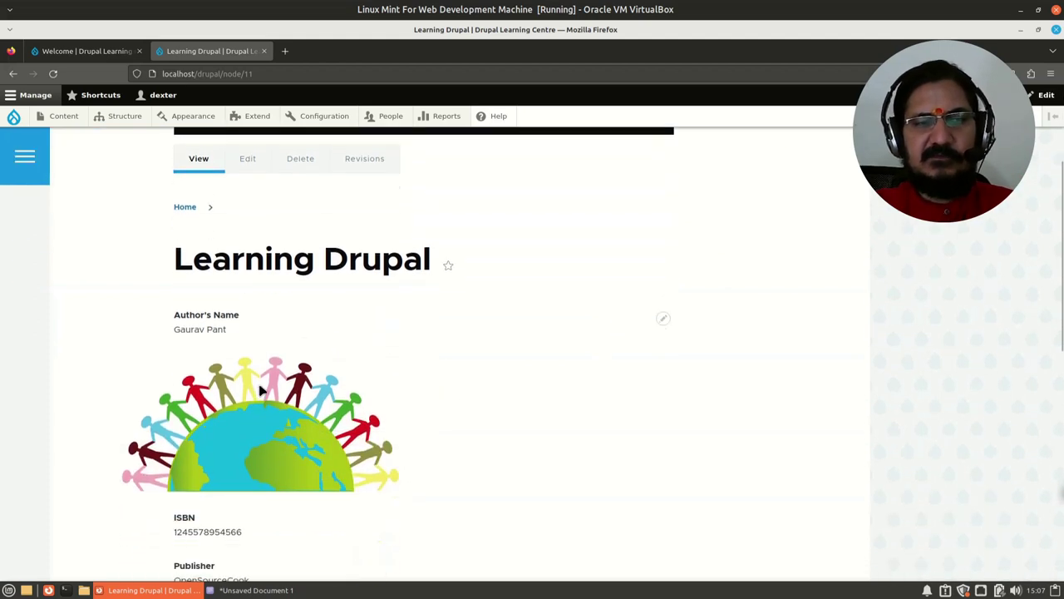
scroll(245, 473, "up", 3)
scroll(246, 481, "up", 1)
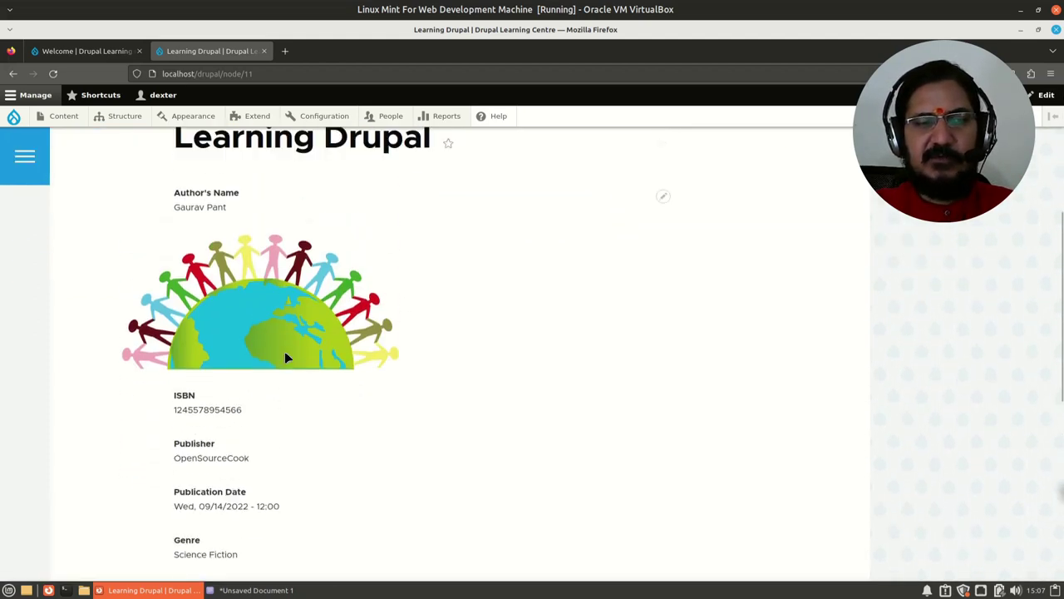
scroll(295, 520, "up", 5)
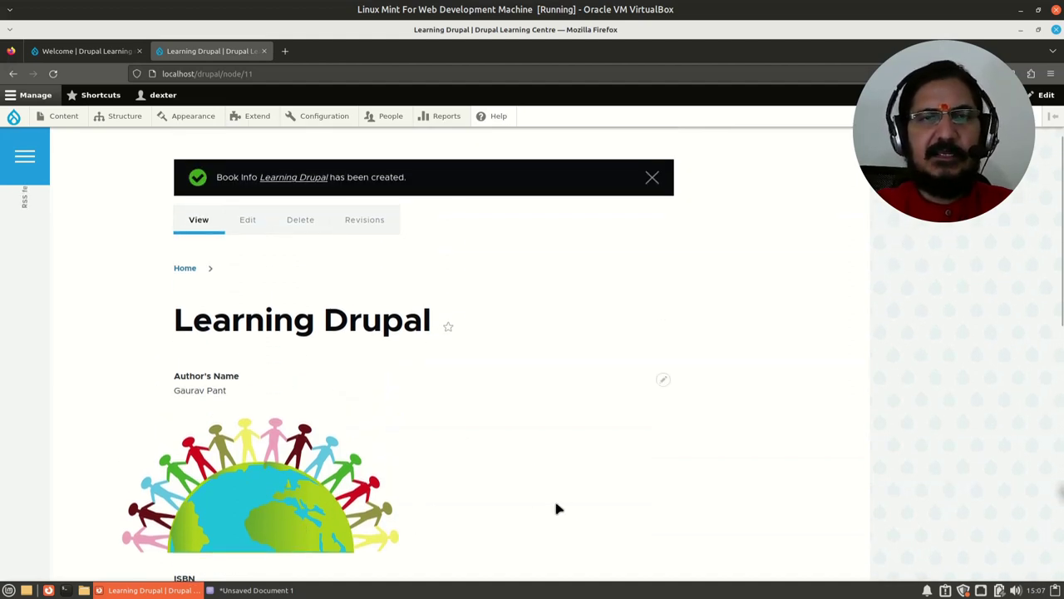
scroll(487, 483, "down", 2)
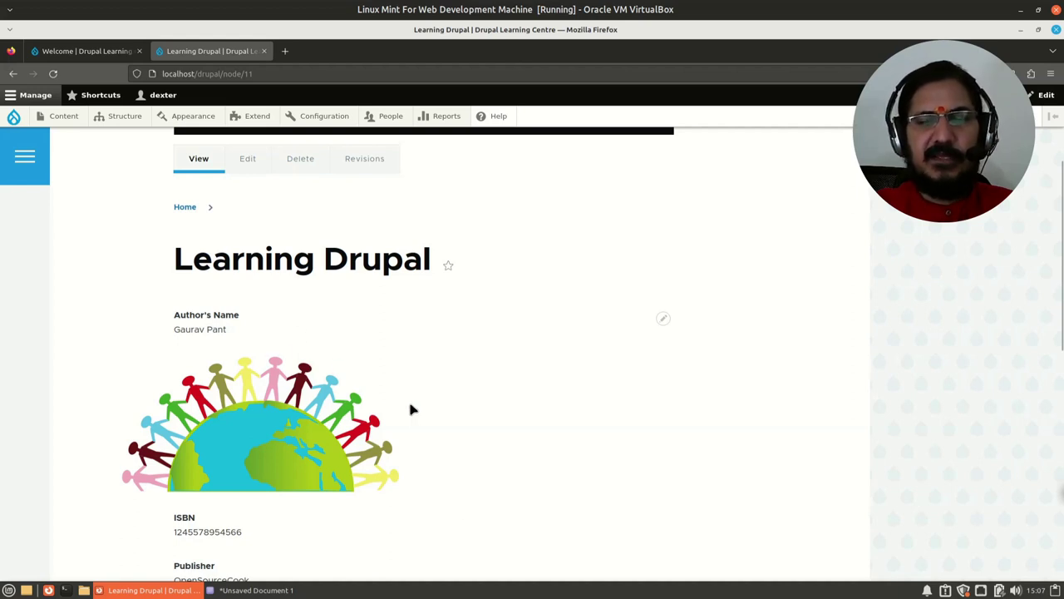
scroll(477, 448, "down", 1)
scroll(476, 447, "up", 2)
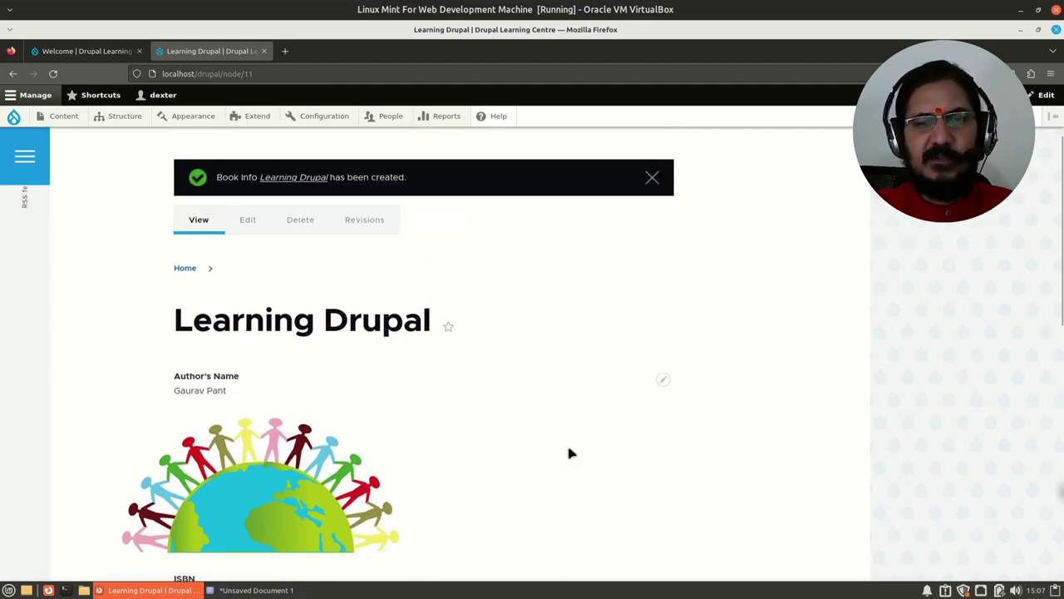
scroll(570, 454, "up", 2)
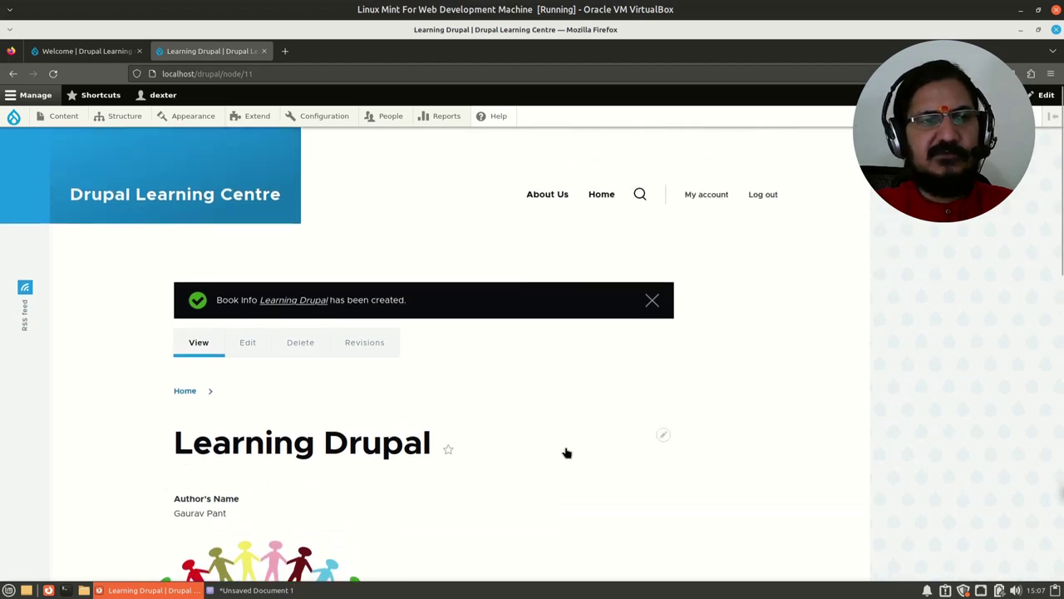